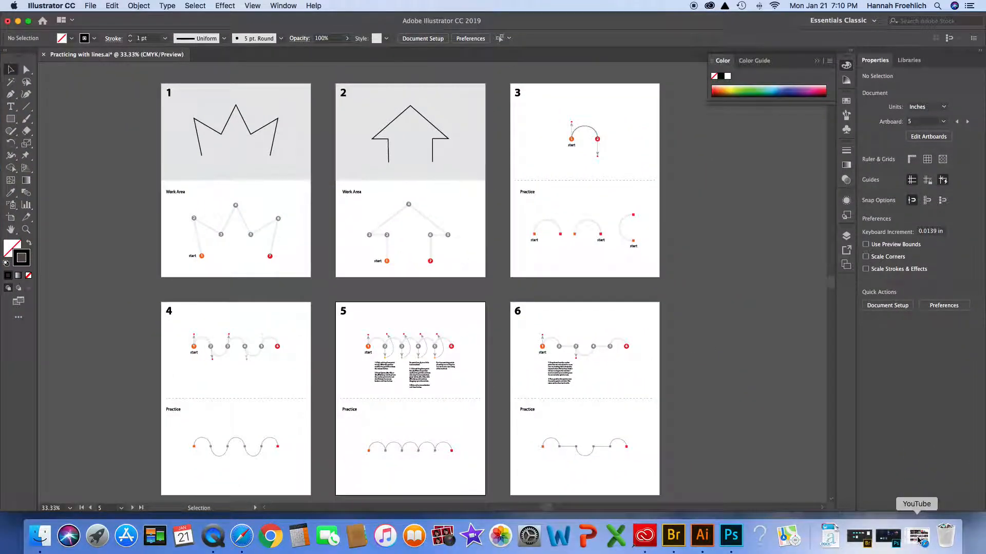
# - Try the Line Segment tool with two short lines in artboard 1's work area, and undo both
pyautogui.click(29, 22)
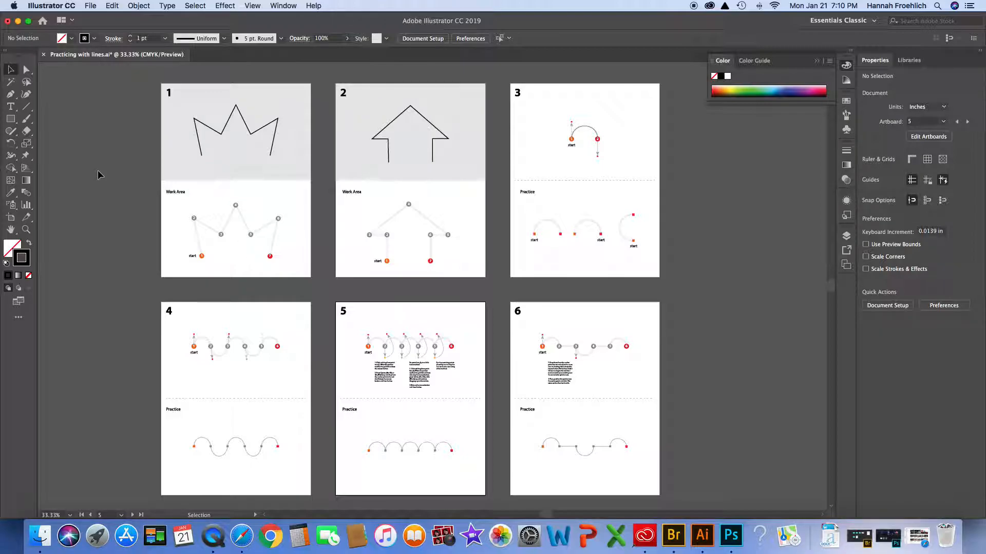
pyautogui.click(26, 106)
pyautogui.moveTo(202, 195)
pyautogui.mouseDown()
pyautogui.moveTo(229, 193)
pyautogui.moveTo(251, 220)
pyautogui.moveTo(219, 213)
pyautogui.mouseUp()
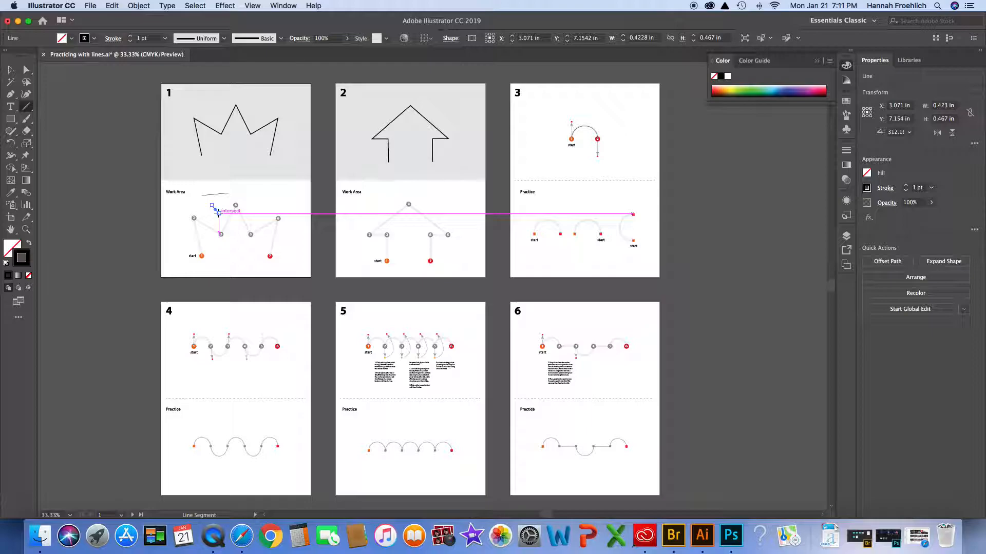
pyautogui.press('super+z')
pyautogui.press('super+z')
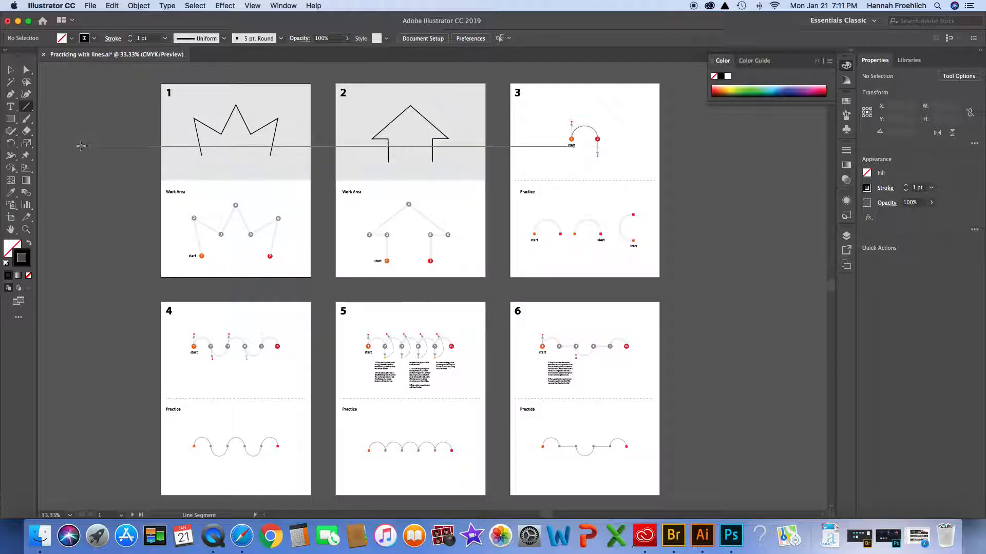
# - View artboards 6 and 4 at full-artboard size, return to artboard 1, and switch to the Selection tool
pyautogui.click(11, 95)
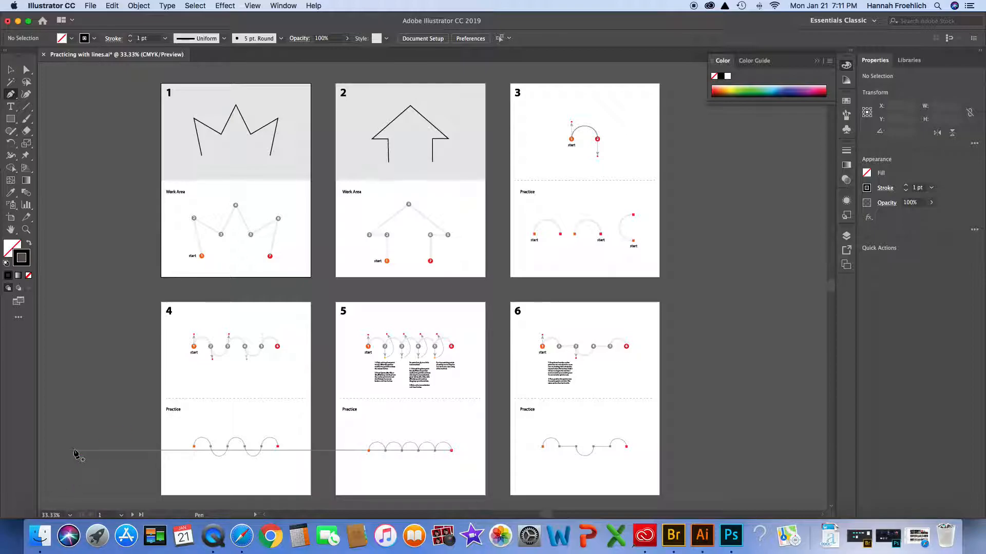
pyautogui.click(122, 516)
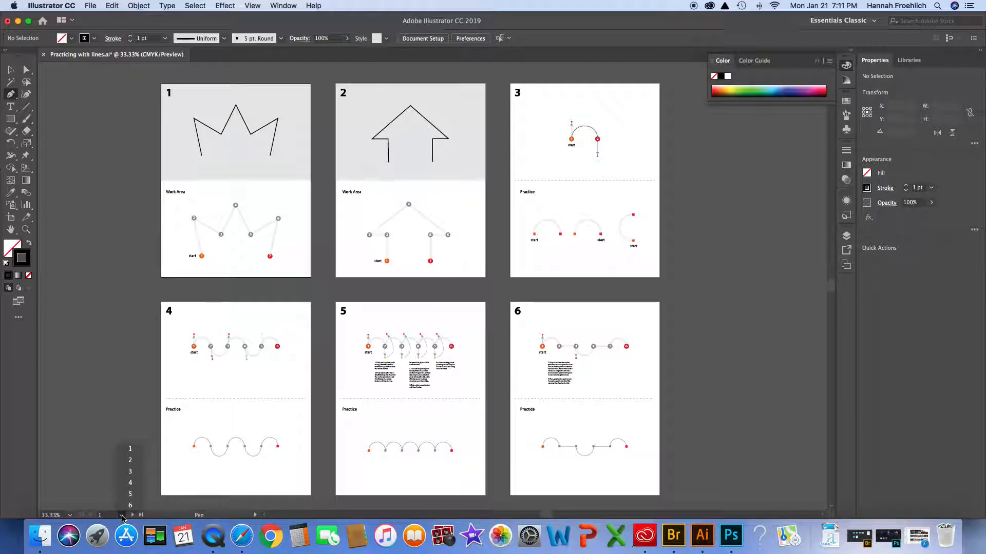
pyautogui.click(130, 505)
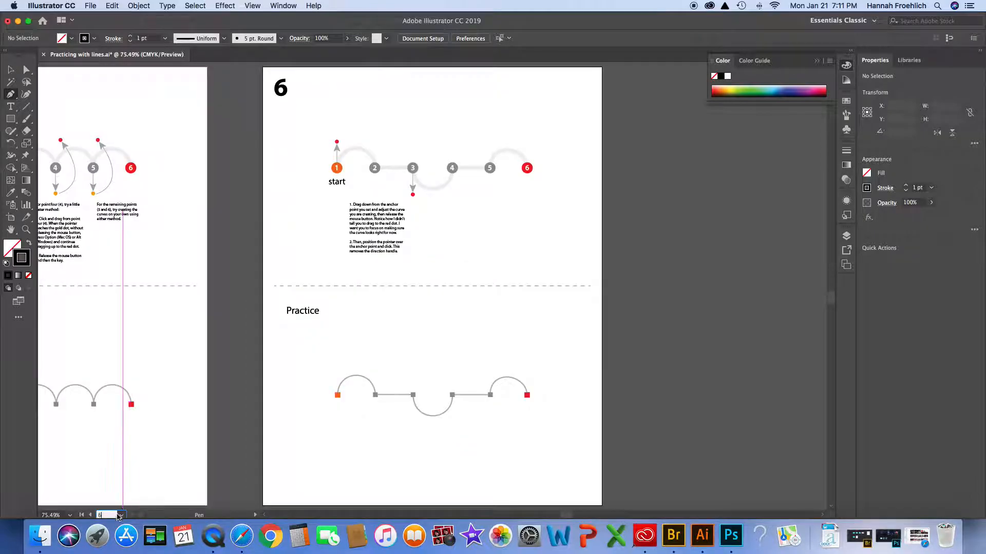
pyautogui.click(123, 516)
pyautogui.click(129, 486)
pyautogui.click(123, 516)
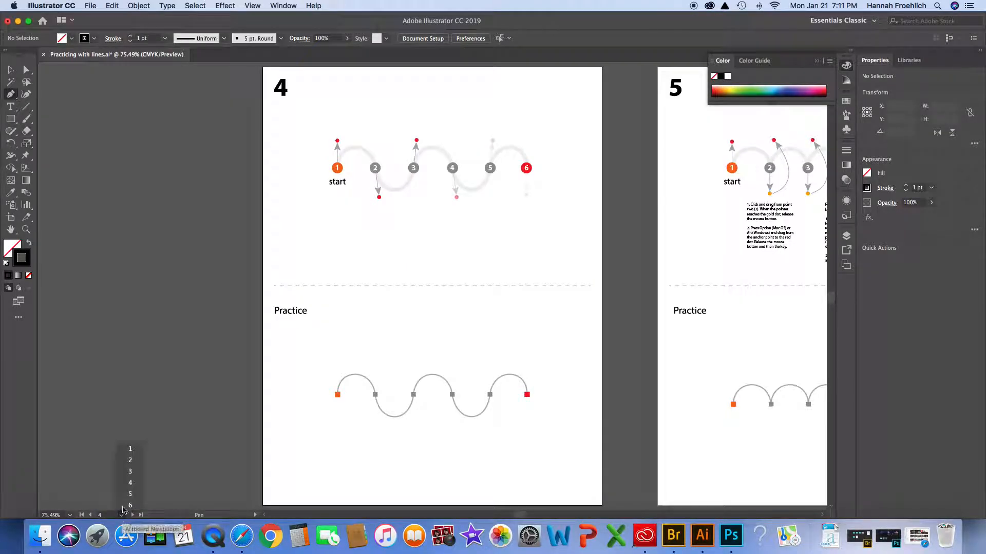
pyautogui.click(129, 451)
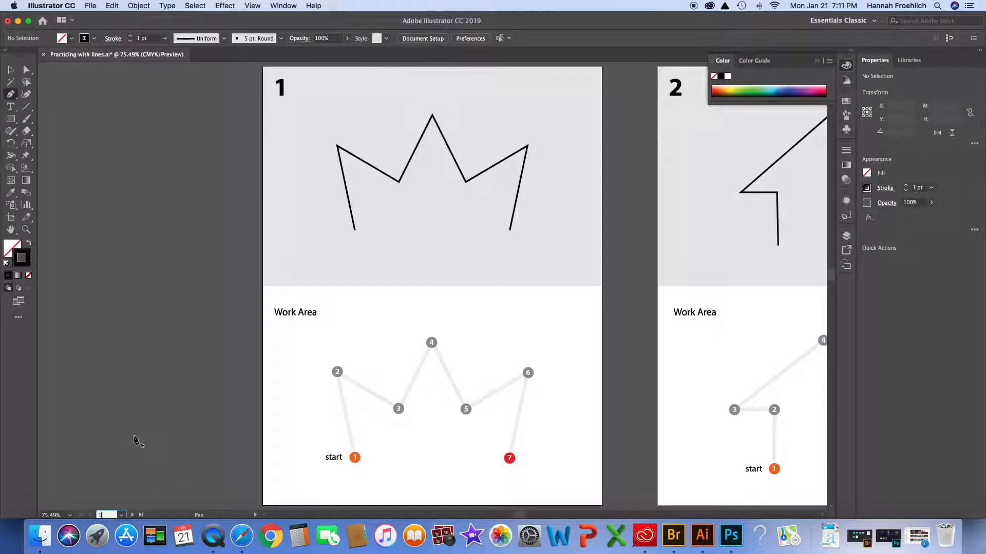
pyautogui.write('v')
pyautogui.press('BackSpace')
pyautogui.click(12, 71)
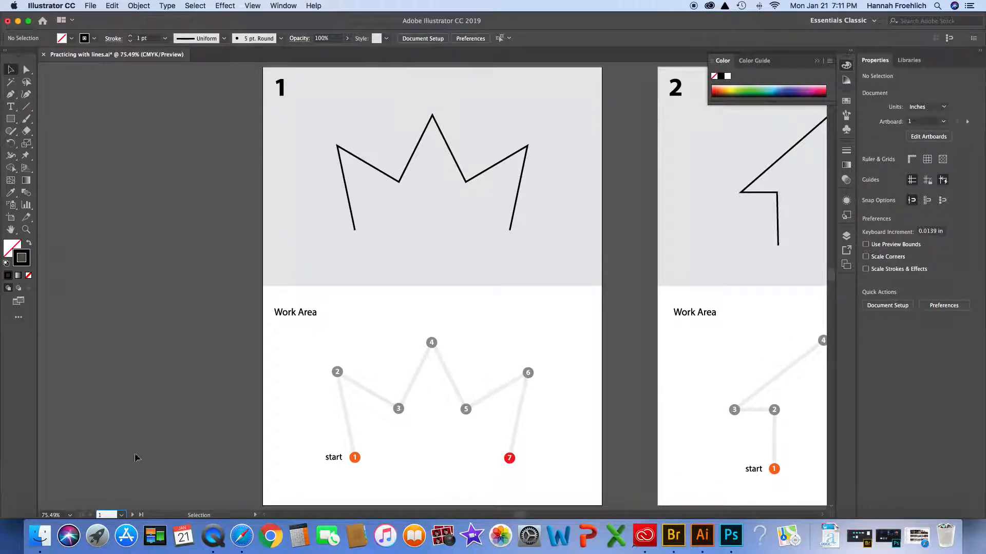
# - Step forward one artboard at a time from artboard 1 to artboard 5, and return to artboard 1
pyautogui.click(133, 516)
pyautogui.click(133, 516)
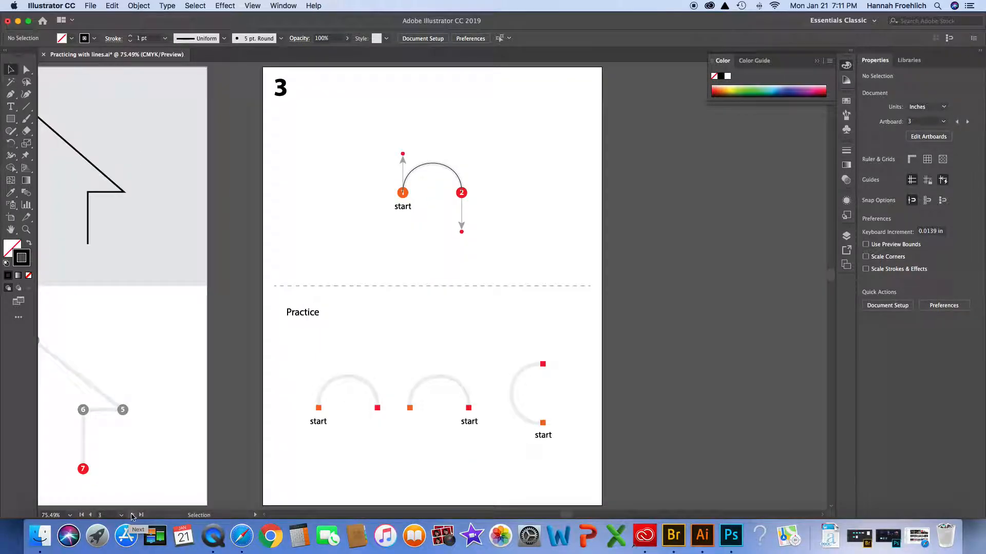
pyautogui.click(133, 516)
pyautogui.click(133, 516)
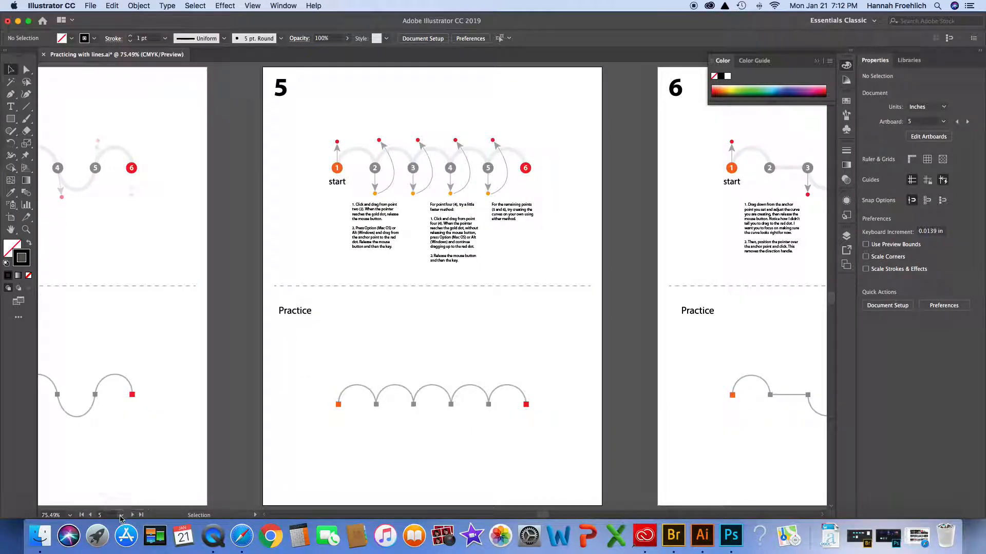
pyautogui.click(121, 515)
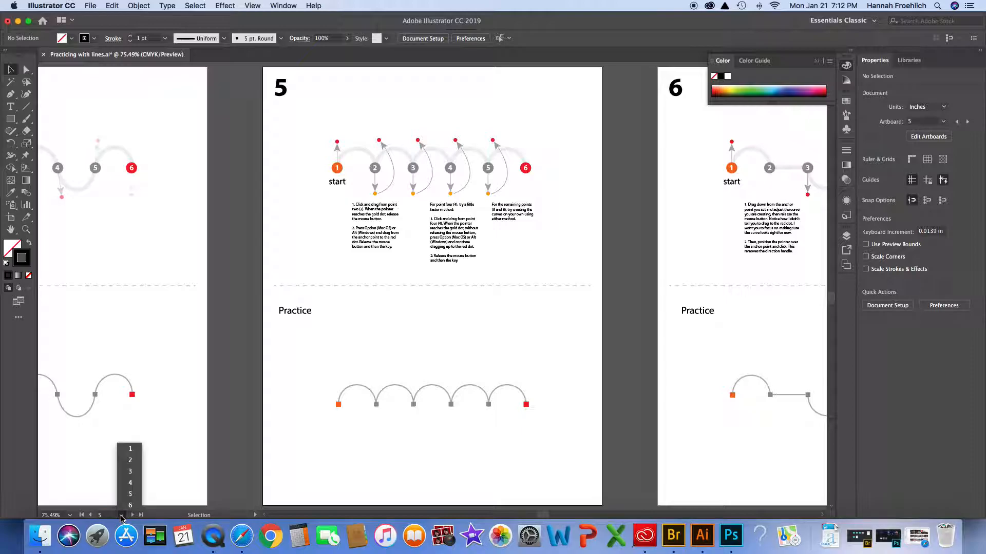
pyautogui.click(130, 452)
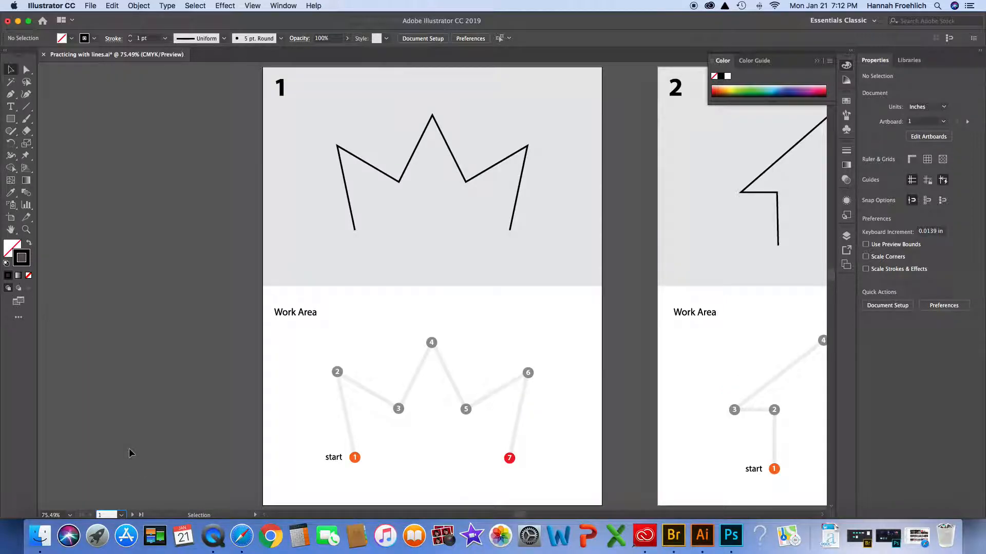
pyautogui.click(121, 515)
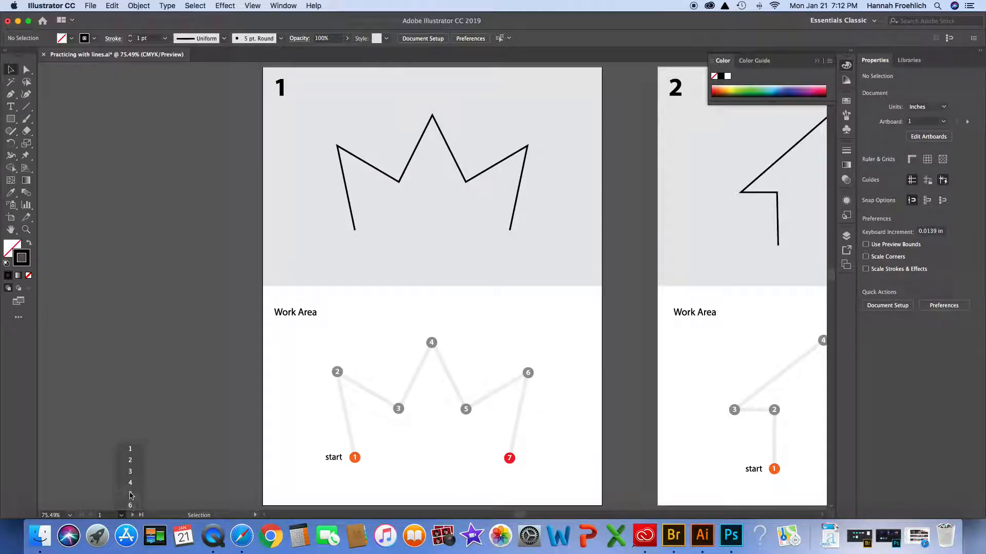
pyautogui.click(135, 451)
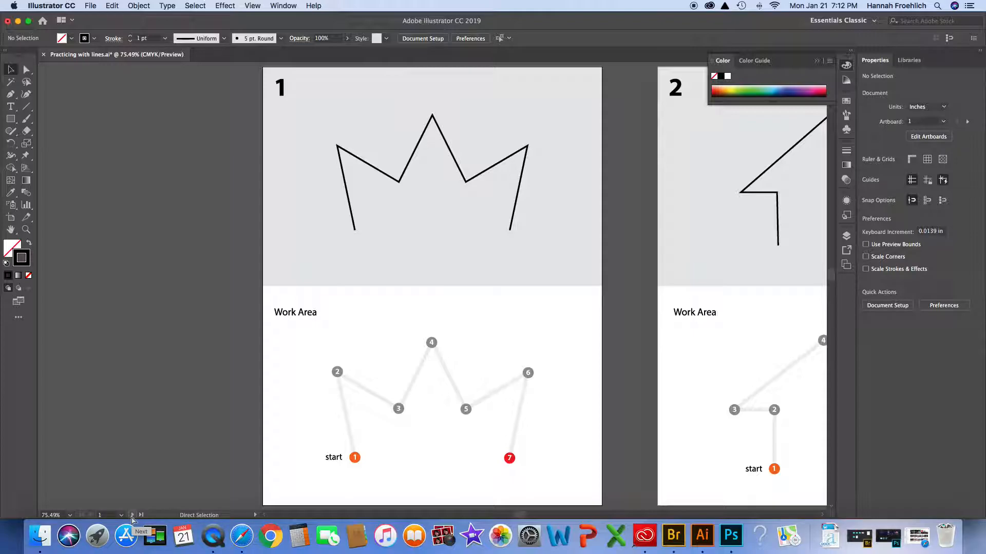
# - Examine the crown example on artboard 1 at 100% zoom, down to its numbered work area
pyautogui.press('super+1')
pyautogui.scroll(3, 300, 367)
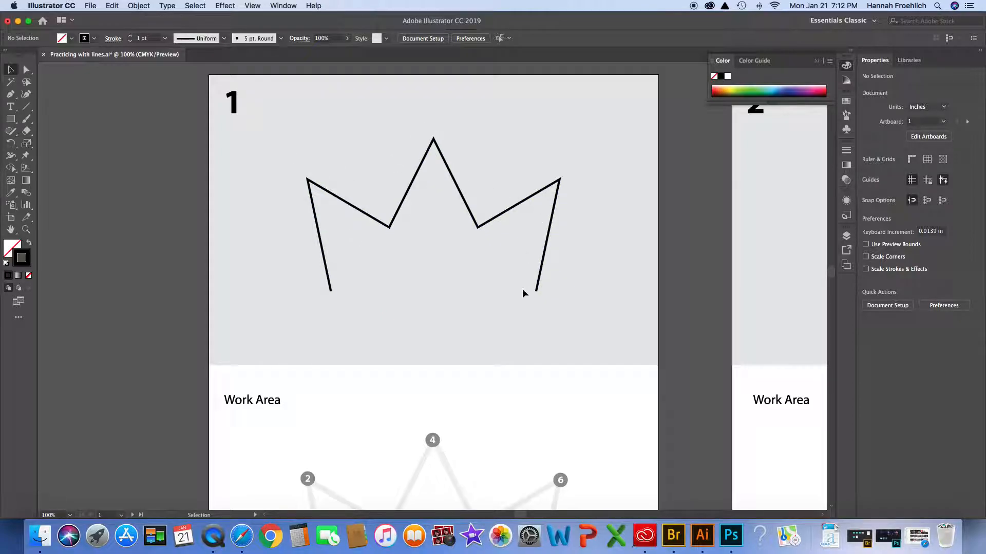
pyautogui.scroll(-2, 522, 293)
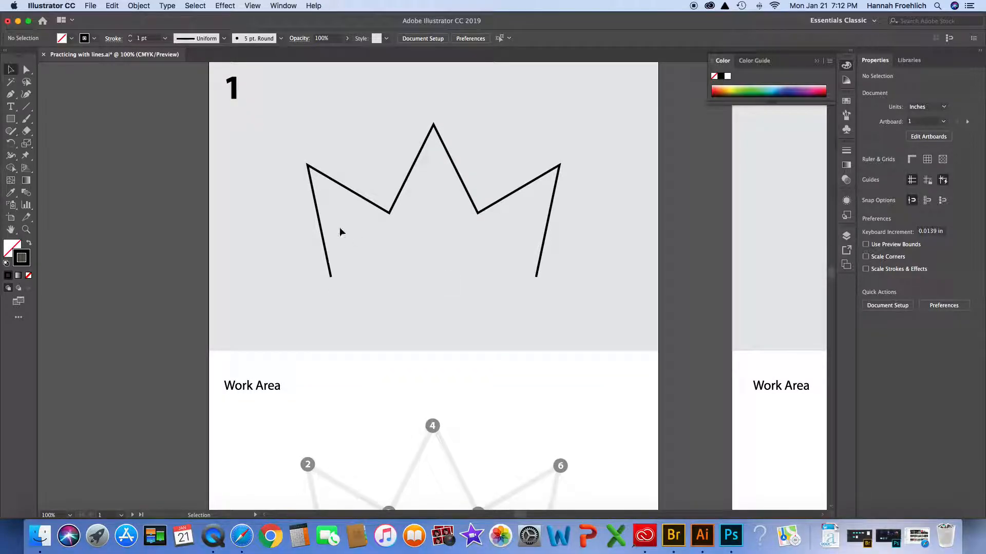
pyautogui.click(11, 96)
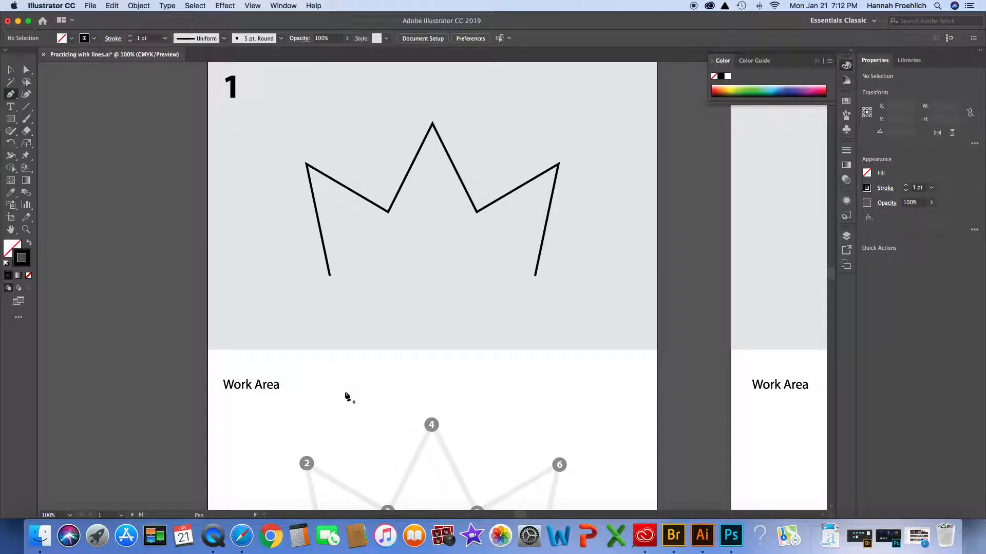
pyautogui.press('v')
pyautogui.scroll(-5, 345, 394)
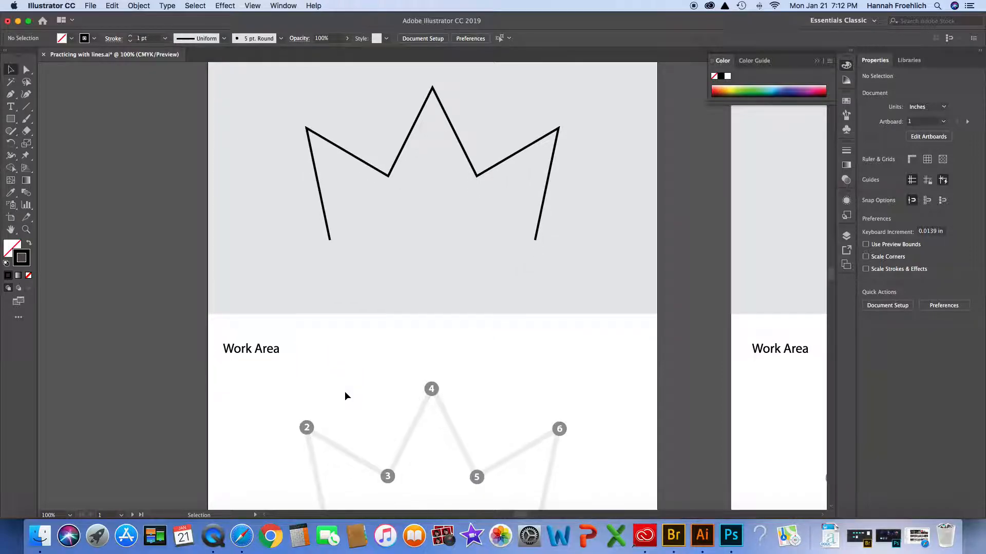
pyautogui.scroll(-1, 345, 392)
# - Draw a closed, jagged straight-sided practice shape with the Pen tool beside the crown template in artboard 1's work area
pyautogui.press('p')
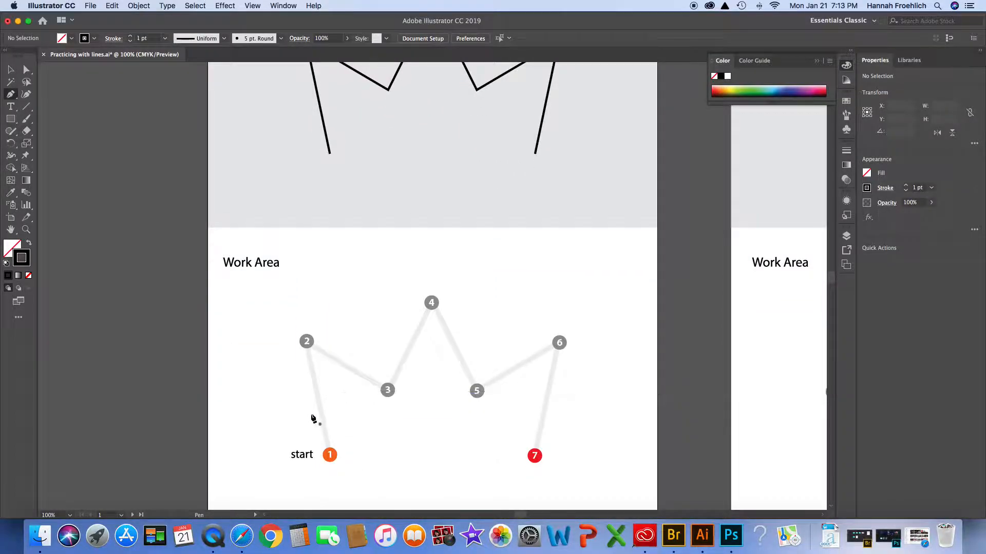
pyautogui.moveTo(247, 374)
pyautogui.mouseDown()
pyautogui.moveTo(300, 328)
pyautogui.moveTo(247, 374)
pyautogui.mouseUp()
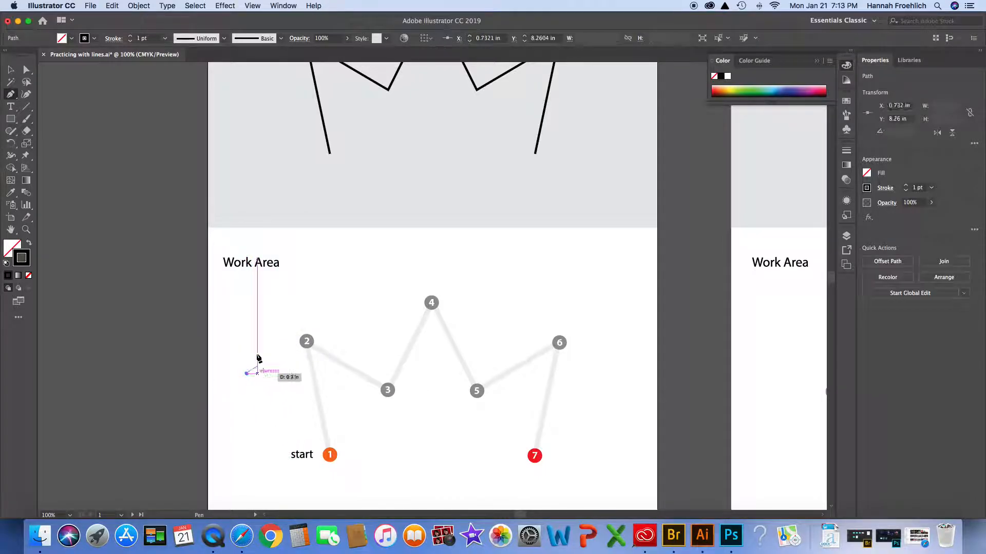
pyautogui.click(274, 327)
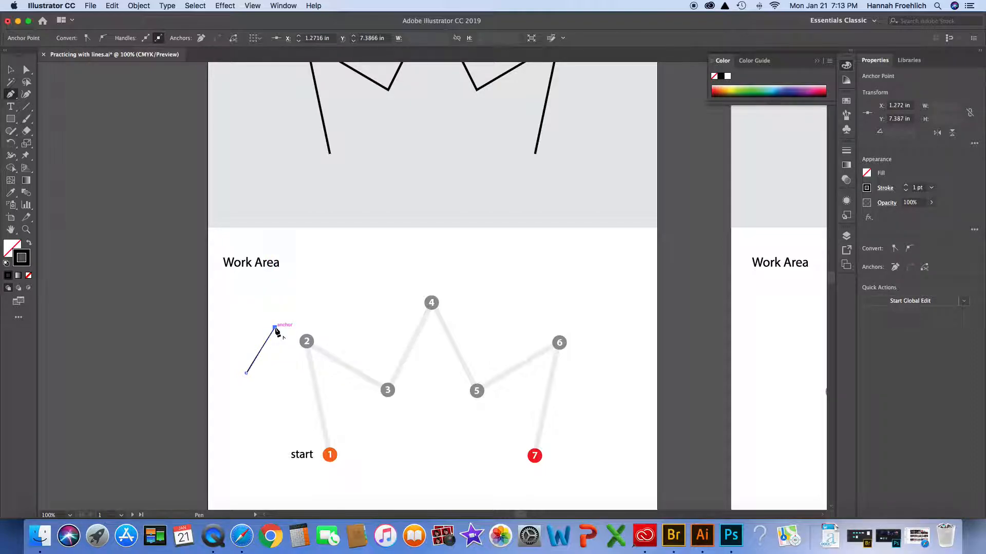
pyautogui.click(288, 394)
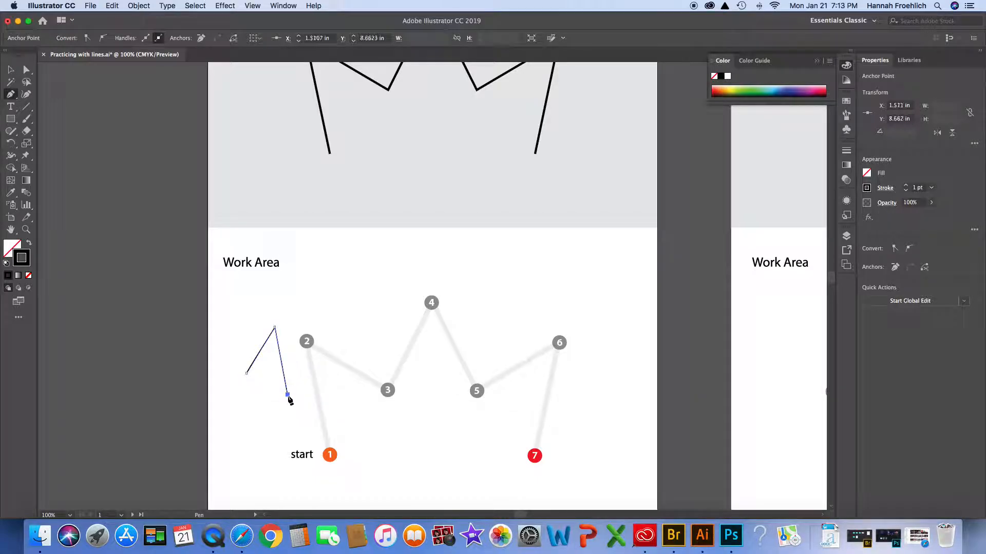
pyautogui.click(252, 388)
pyautogui.click(278, 429)
pyautogui.click(246, 437)
pyautogui.click(273, 457)
pyautogui.click(225, 456)
pyautogui.click(246, 373)
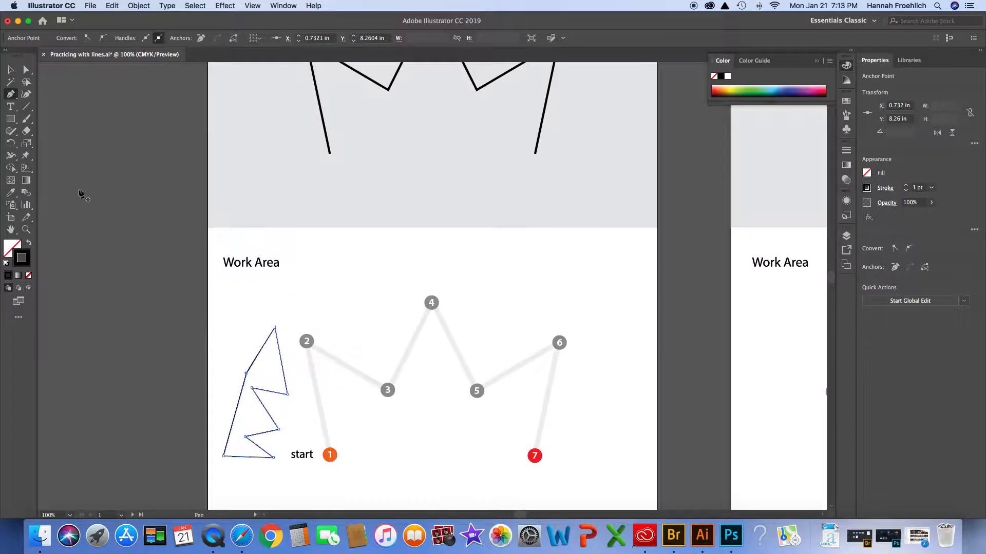
# - Delete the jagged practice shape beside the crown template
pyautogui.click(12, 121)
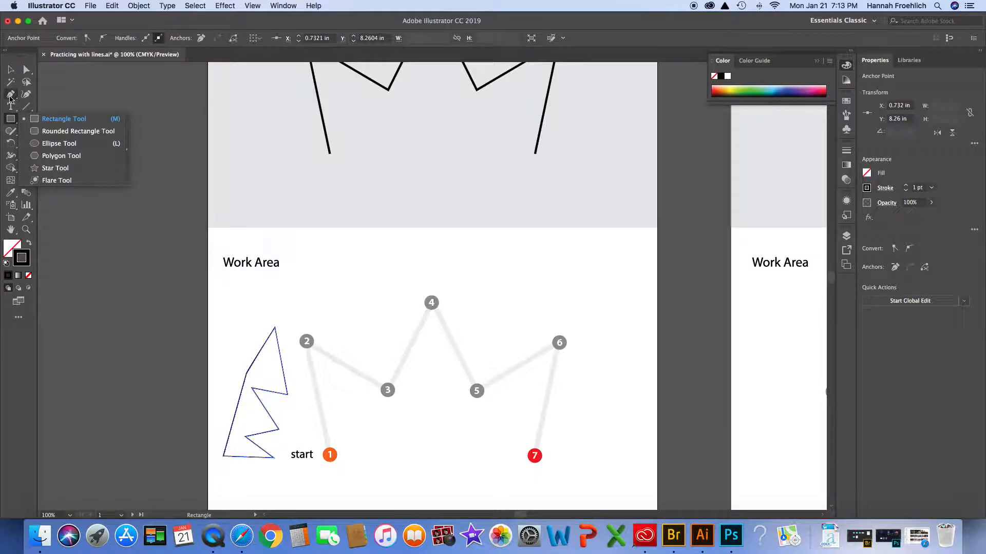
pyautogui.click(10, 95)
pyautogui.press('v')
pyautogui.click(261, 353)
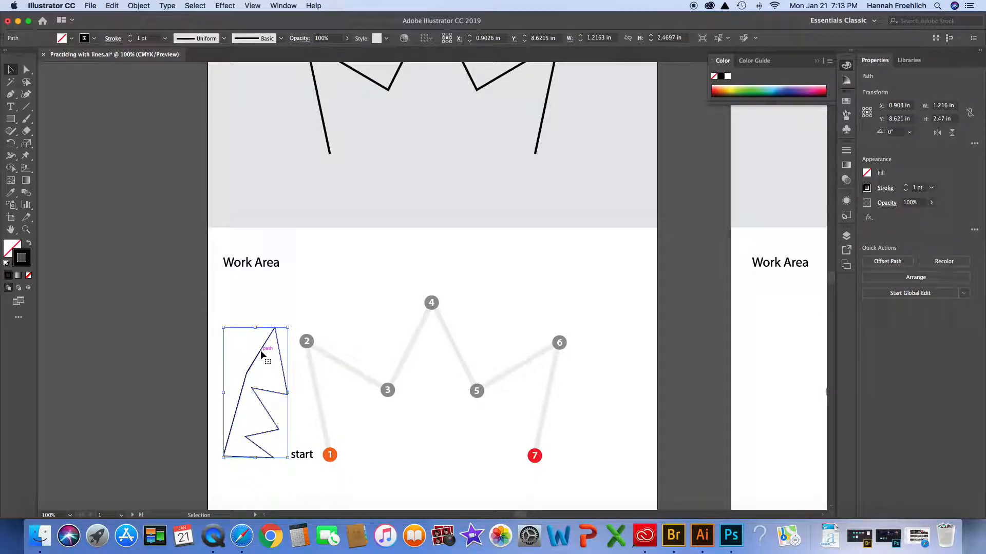
pyautogui.press('Delete')
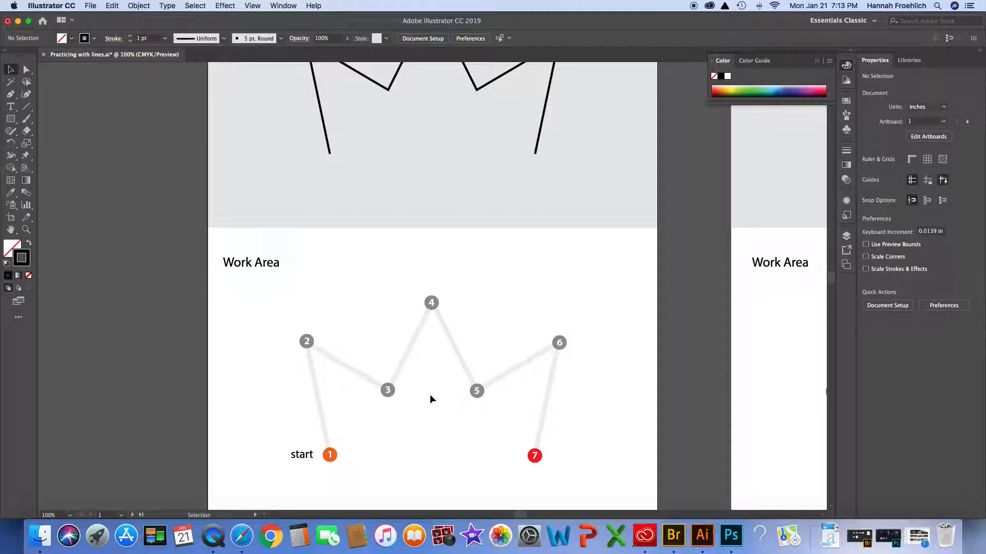
# - Trace the crown template on artboard 1 with a straight-segment Pen tool path through points 1 to 7 in order
pyautogui.press('p')
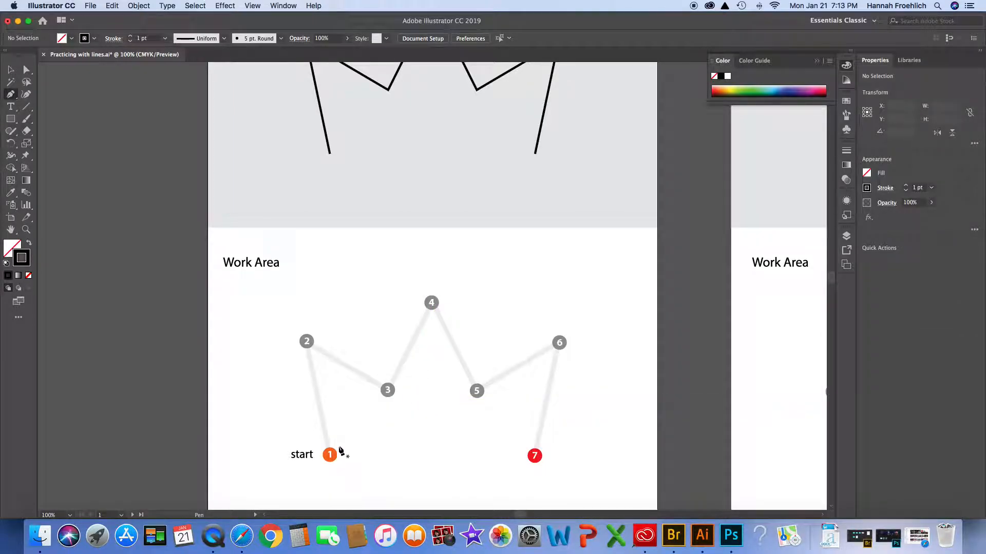
pyautogui.click(330, 457)
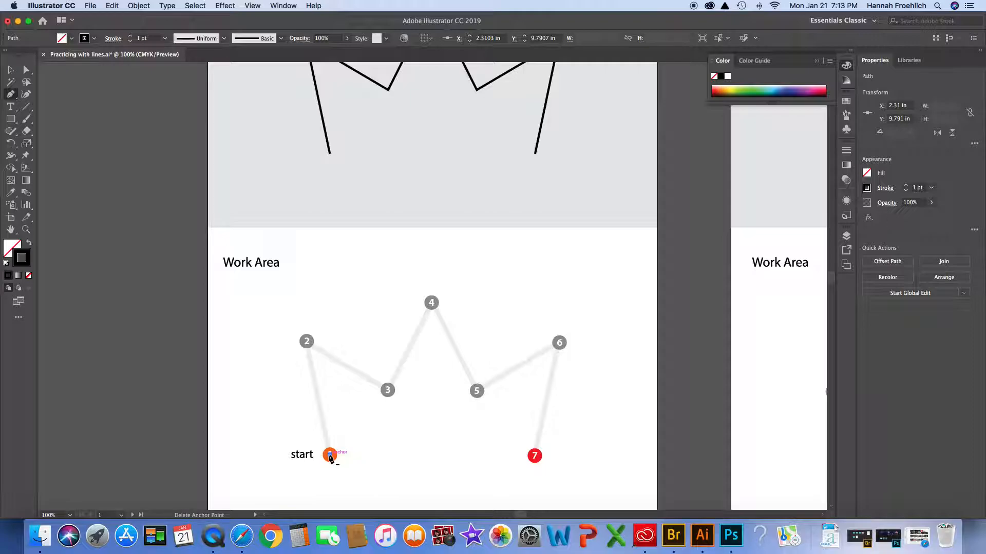
pyautogui.click(306, 342)
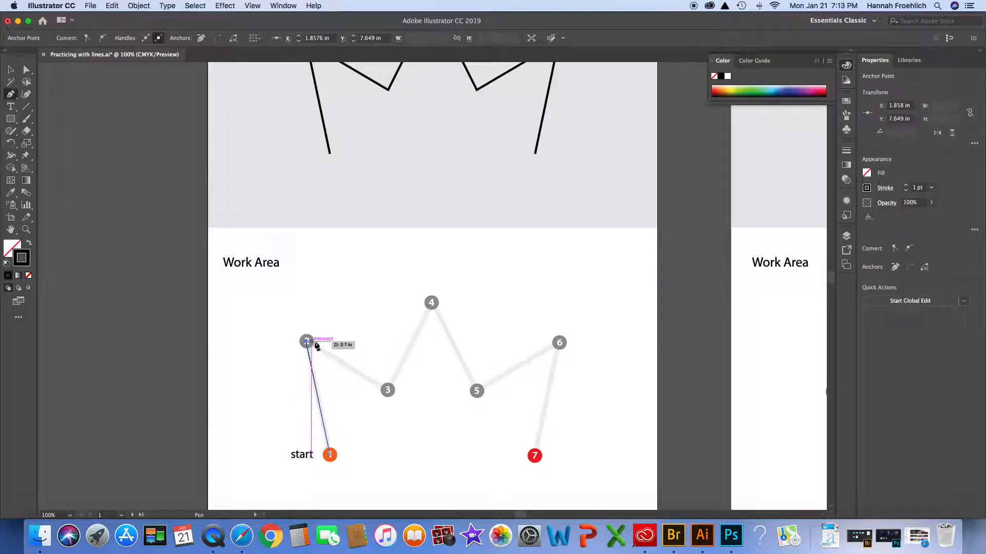
pyautogui.click(388, 391)
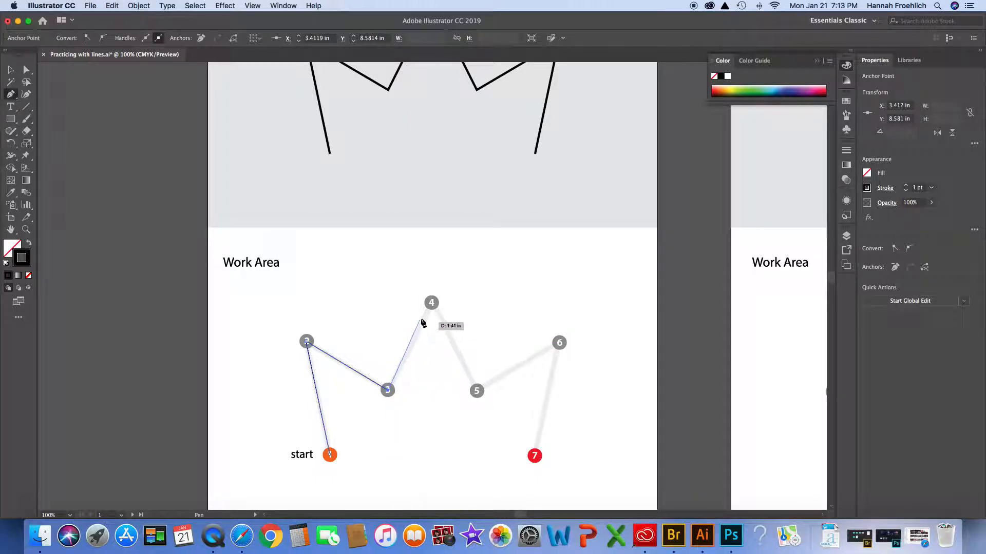
pyautogui.click(431, 303)
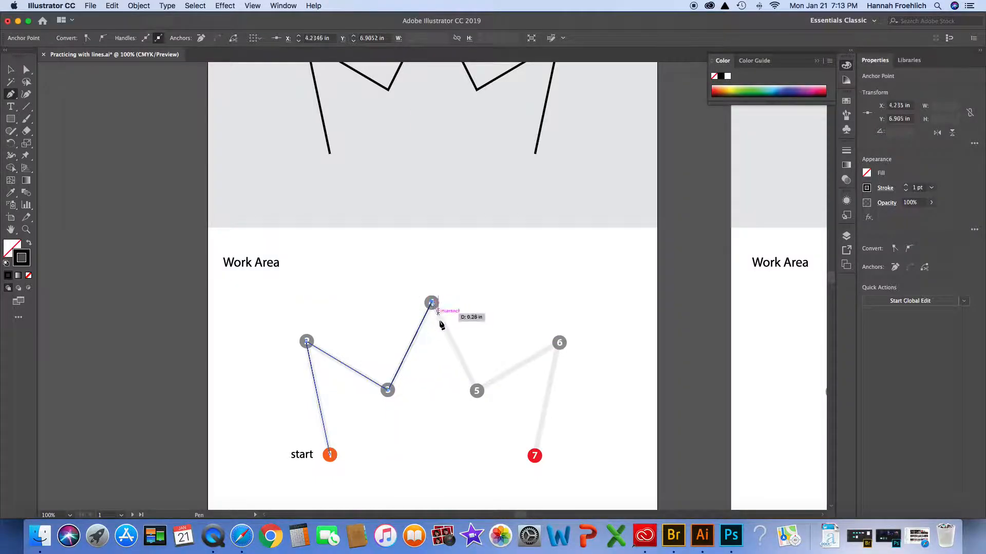
pyautogui.click(477, 391)
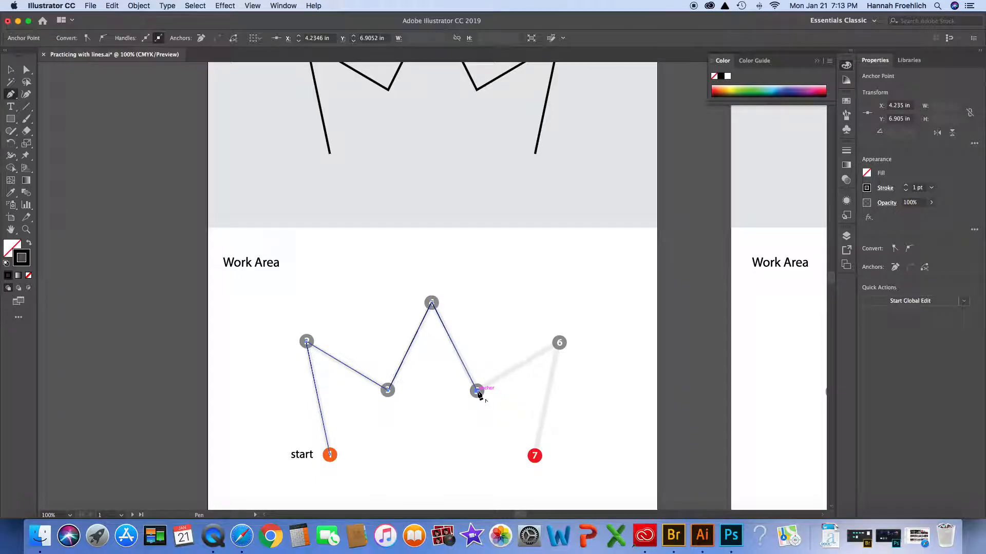
pyautogui.click(559, 343)
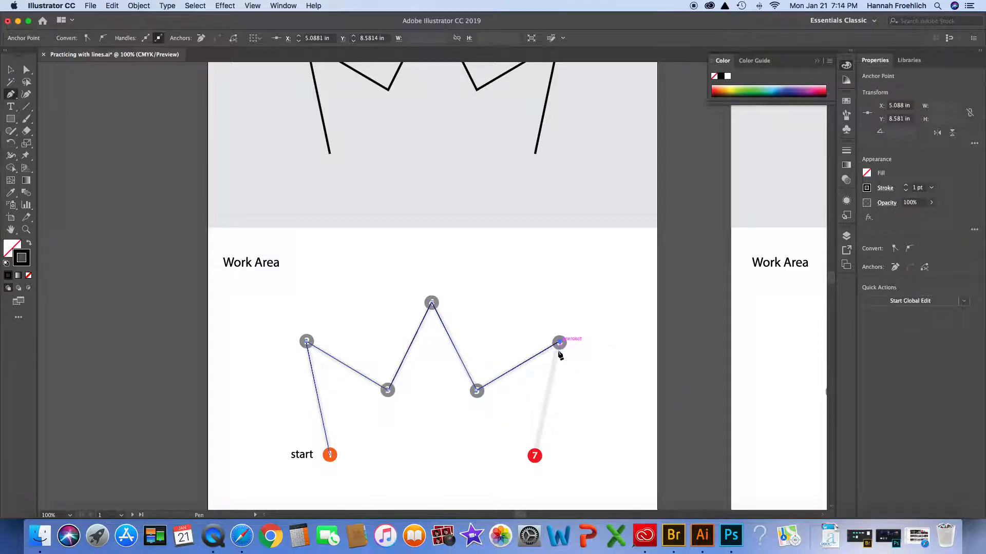
pyautogui.click(535, 455)
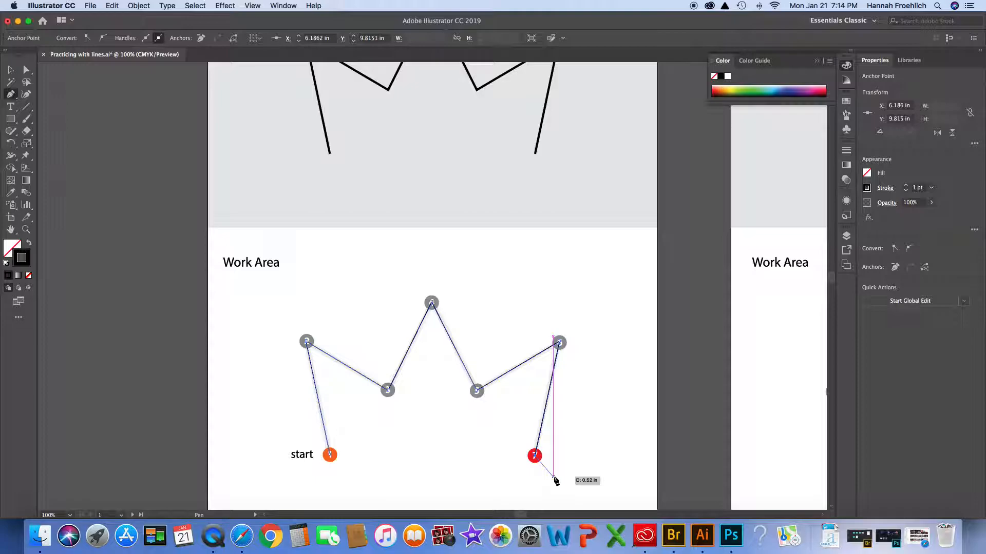
# - End the open crown path on artboard 1 at point 7 and deselect it
pyautogui.press('v')
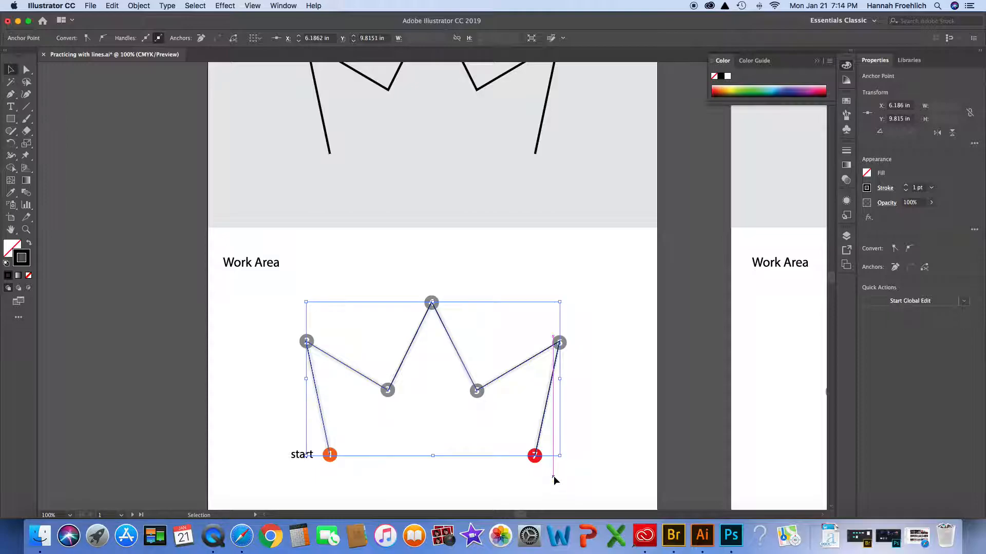
pyautogui.click(589, 442)
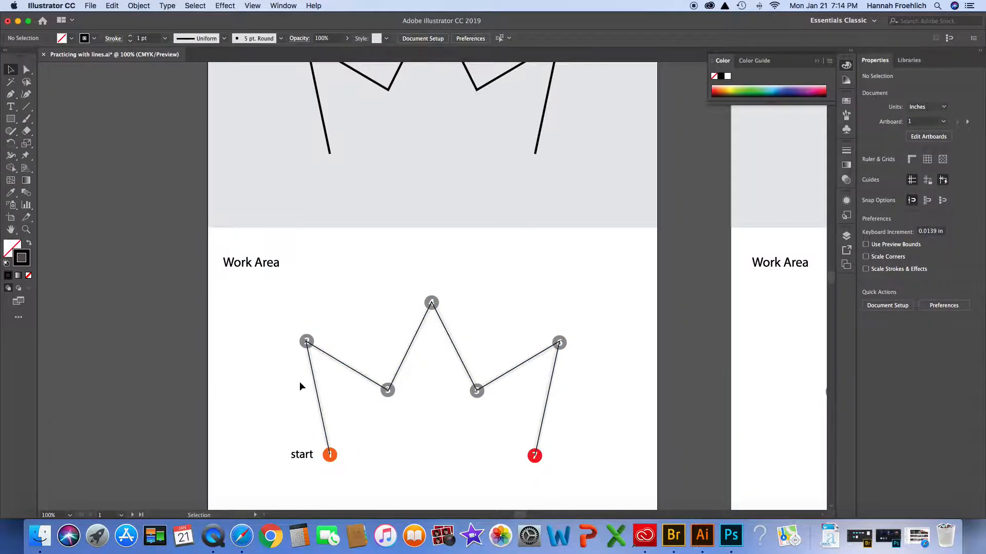
# - Try moving the traced crown path upward off its template, and undo the move
pyautogui.click(448, 339)
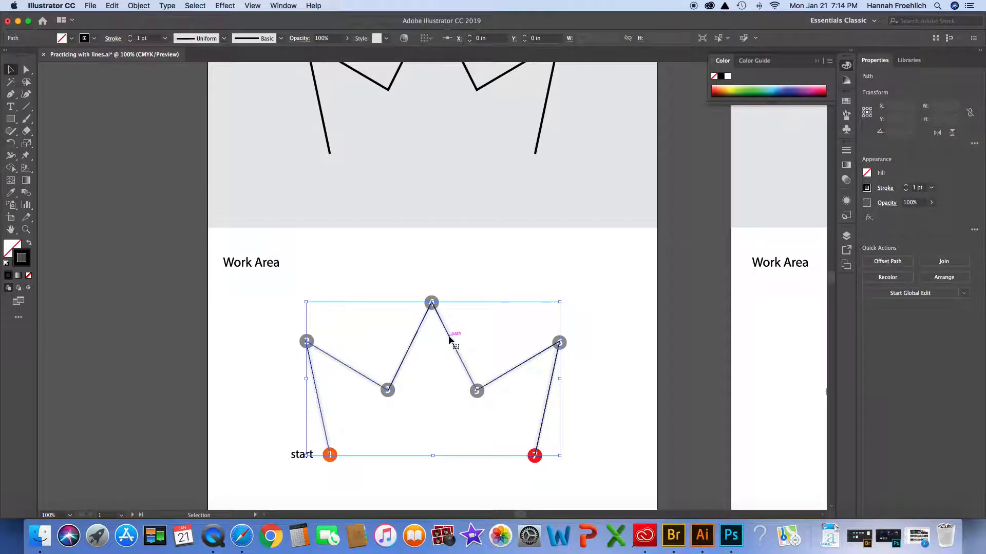
pyautogui.moveTo(446, 335); pyautogui.dragTo(447, 267)
pyautogui.press('a')
pyautogui.press('super+z')
pyautogui.press('super+z')
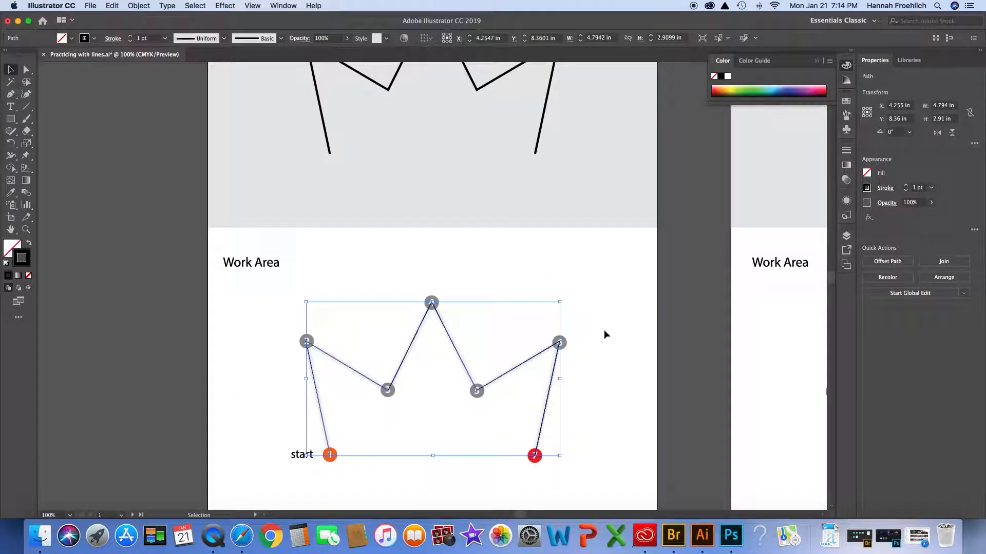
pyautogui.click(603, 335)
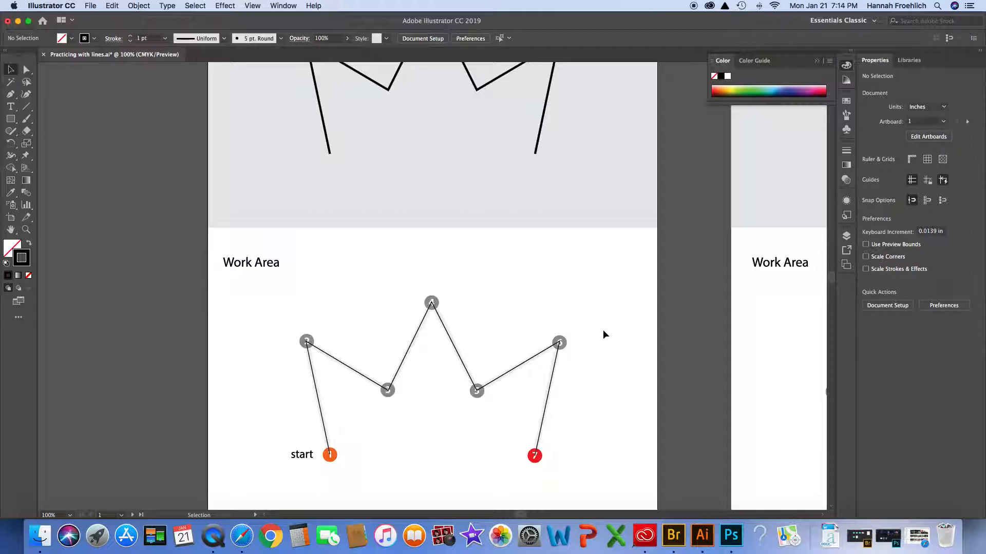
# - Trace the arrow template on artboard 2 with a straight-segment Pen tool path through points 1 to 7 in order, leaving it open
pyautogui.scroll(1, 603, 332)
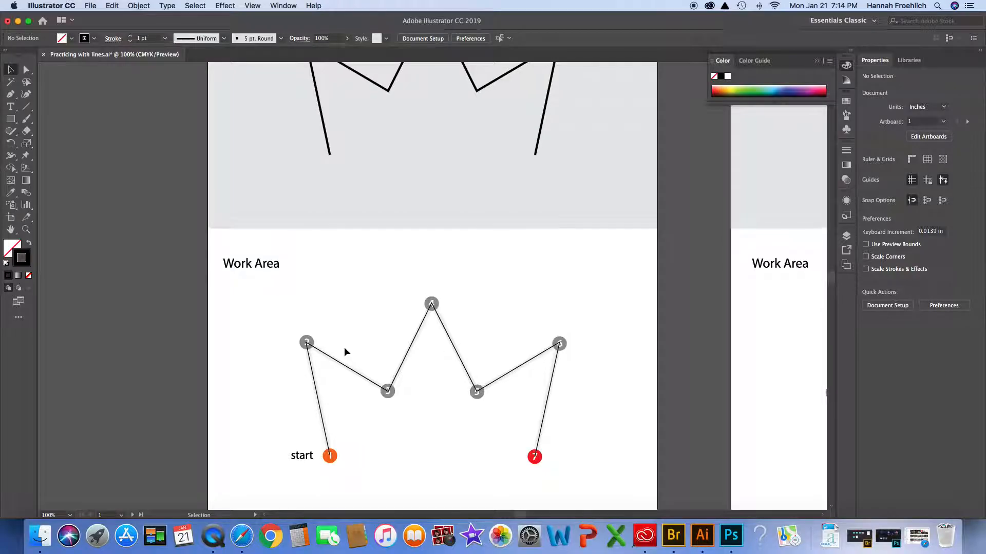
pyautogui.click(133, 515)
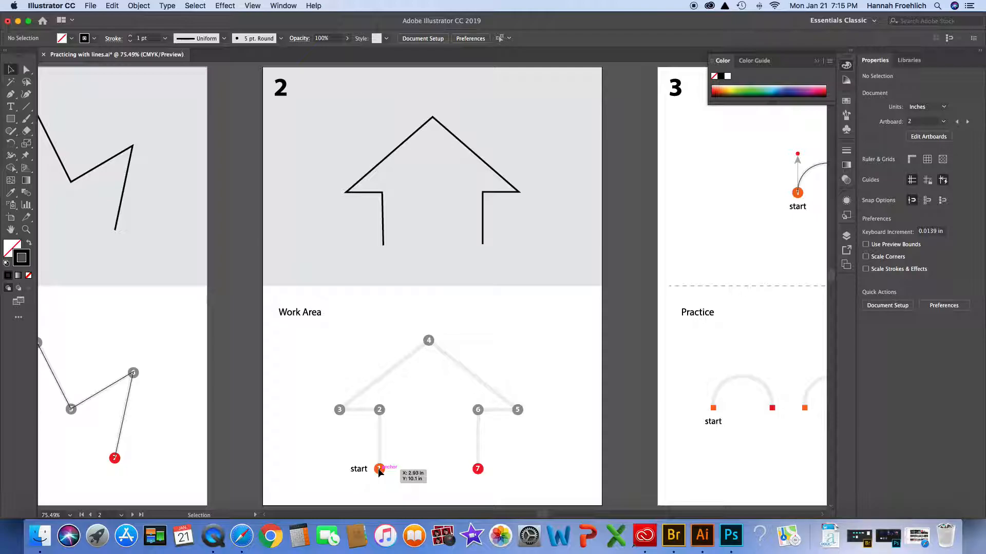
pyautogui.press('p')
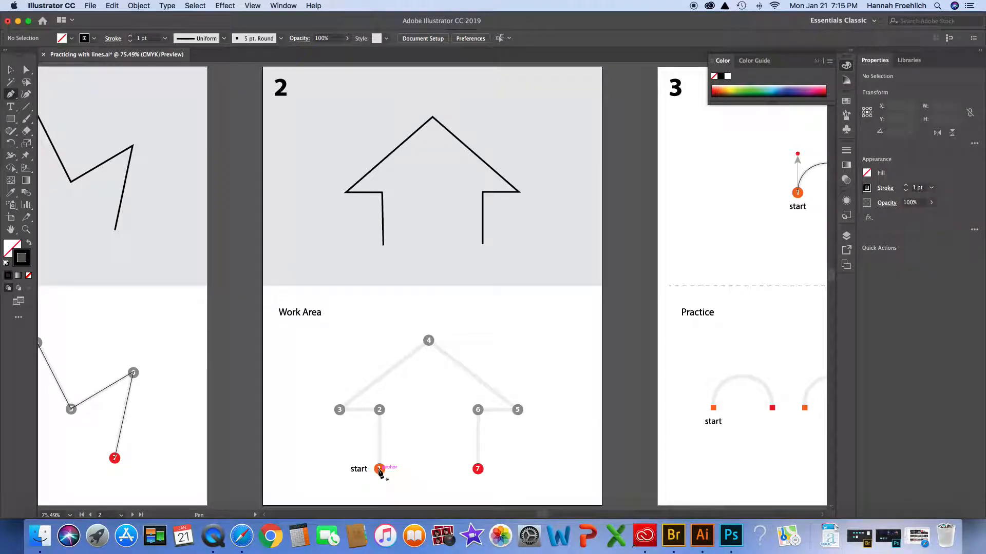
pyautogui.click(379, 469)
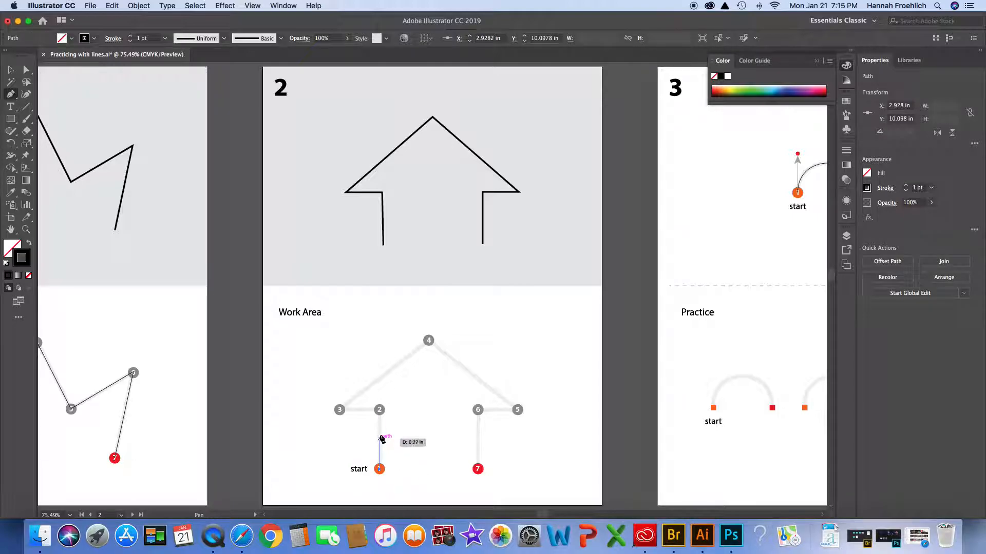
pyautogui.click(379, 409)
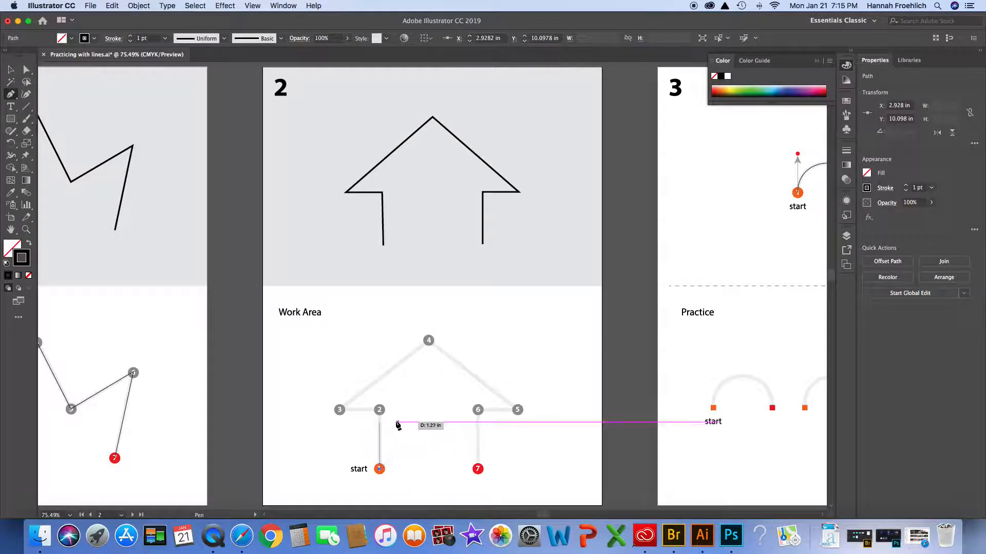
pyautogui.click(380, 410)
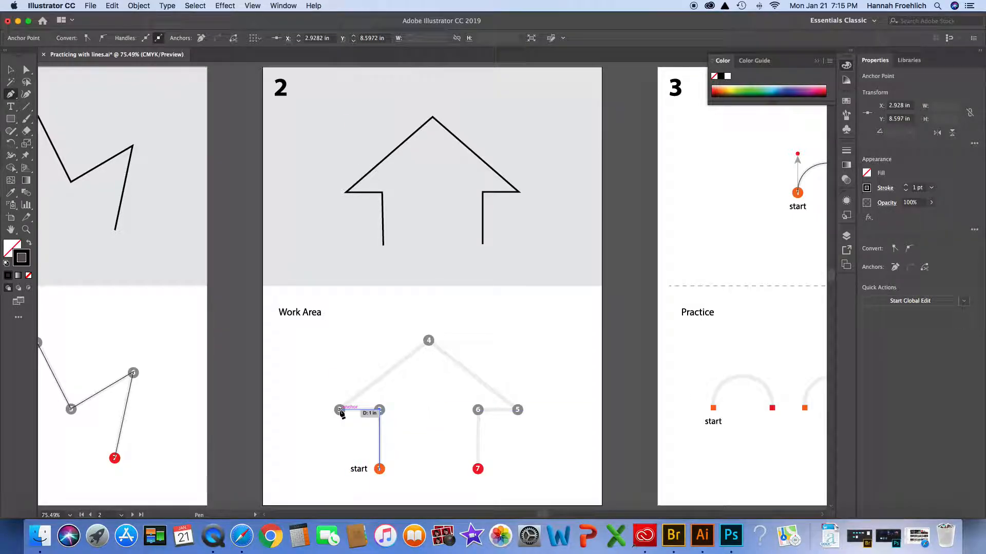
pyautogui.click(340, 411)
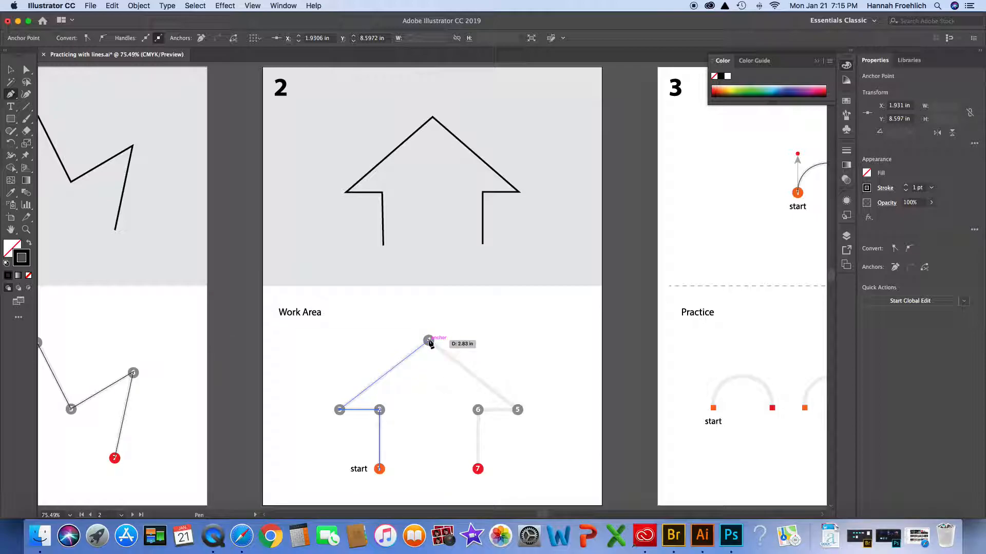
pyautogui.press('shift')
pyautogui.click(428, 340)
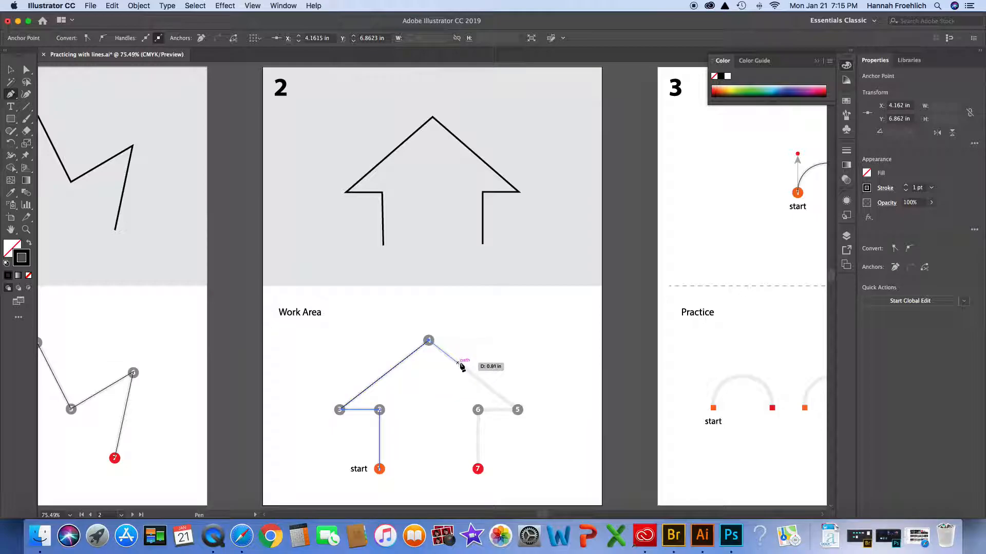
pyautogui.click(518, 410)
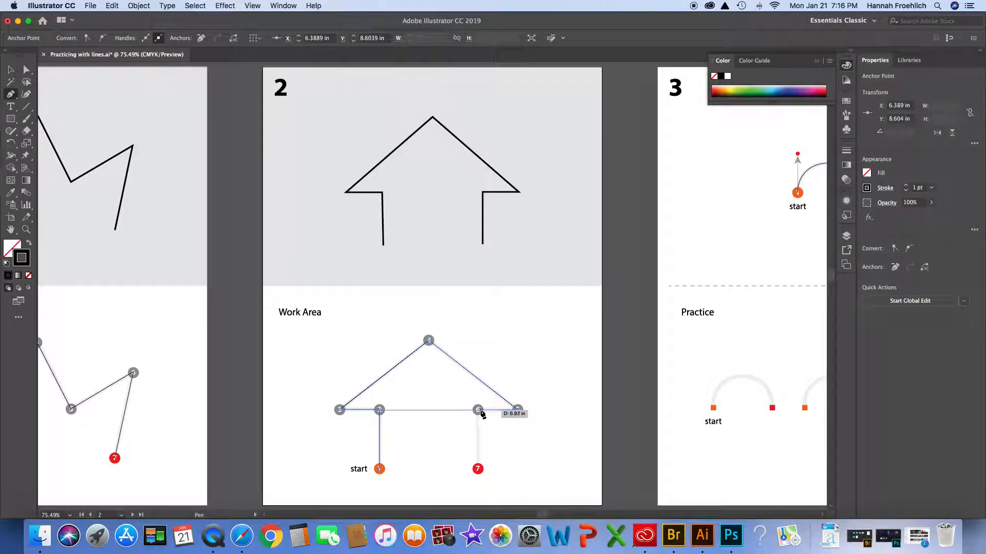
pyautogui.click(478, 410)
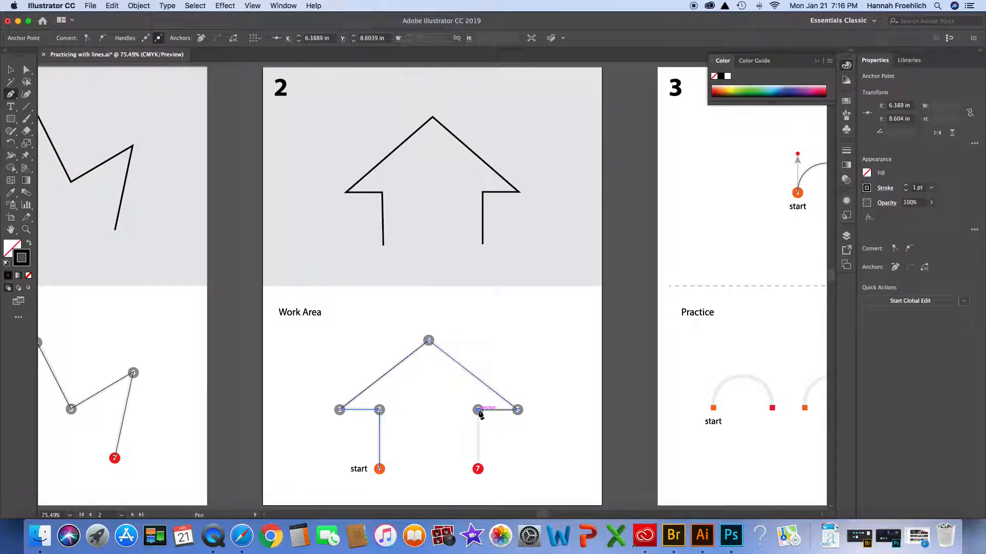
pyautogui.click(478, 469)
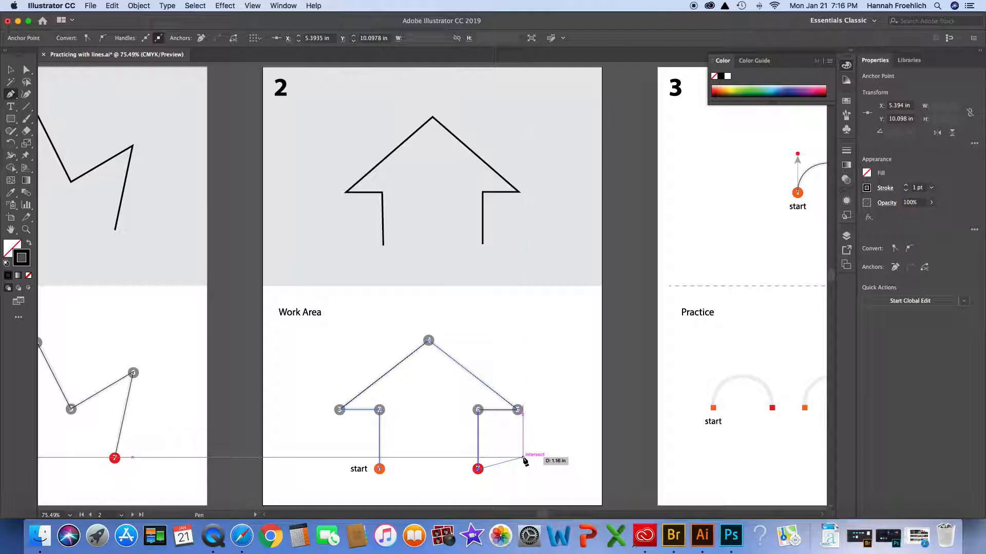
pyautogui.press('v')
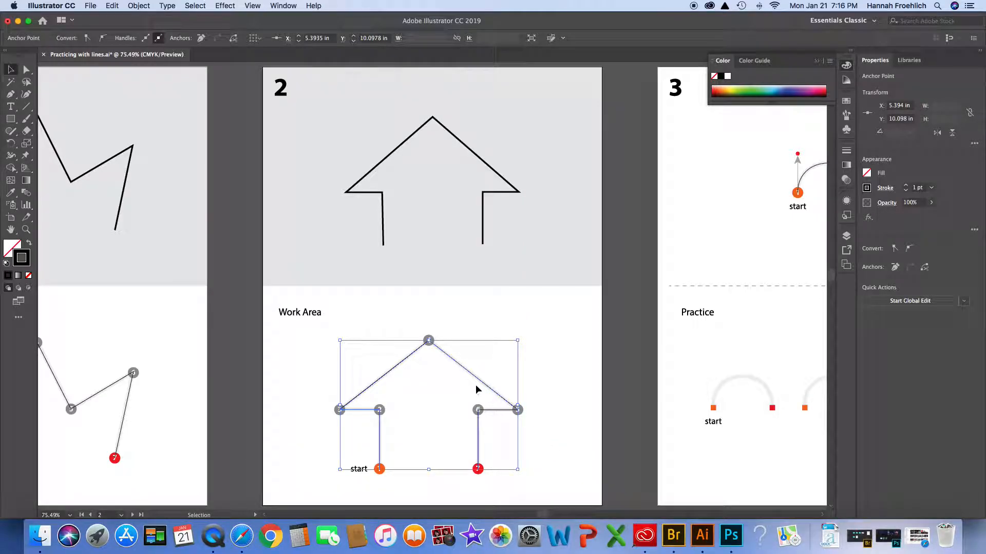
pyautogui.click(545, 422)
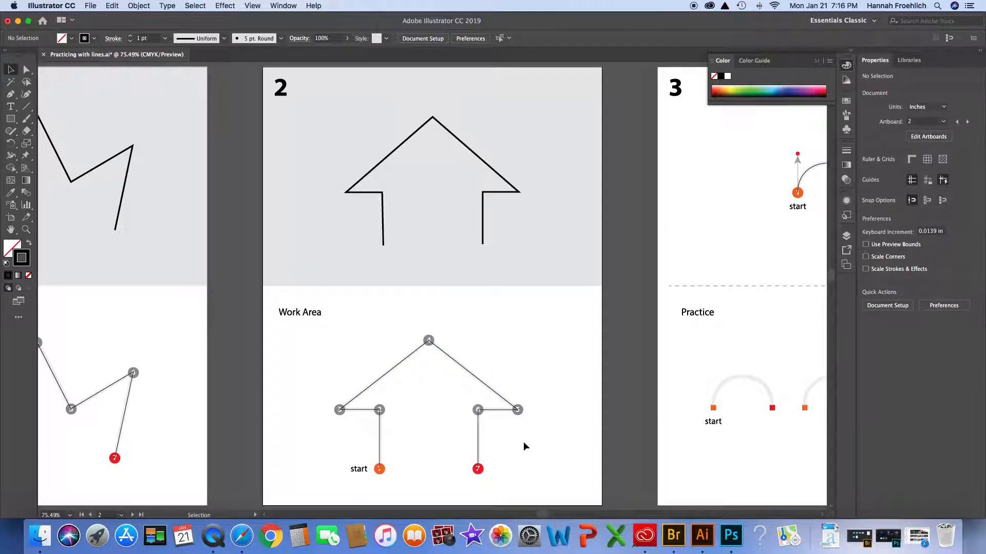
# - Try moving the traced arrow path up and to the right off its template, and undo the move
pyautogui.click(476, 374)
pyautogui.click(456, 362)
pyautogui.moveTo(456, 363); pyautogui.dragTo(510, 337)
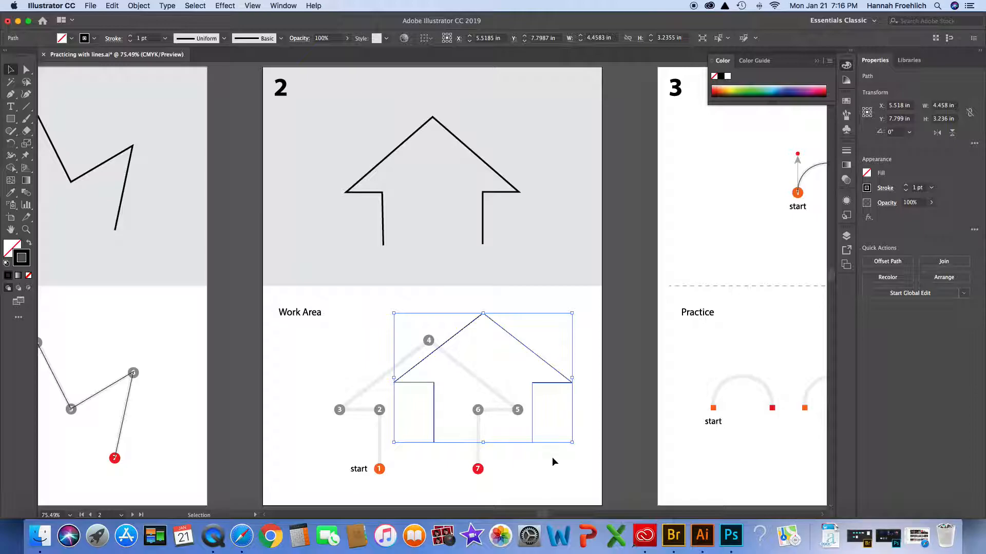
pyautogui.press('a')
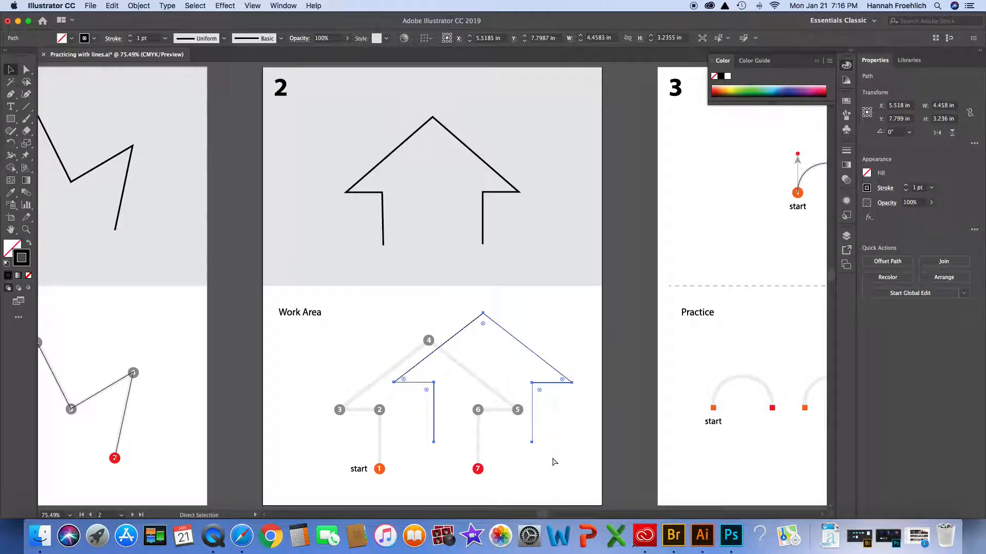
pyautogui.press('super+z')
pyautogui.press('v')
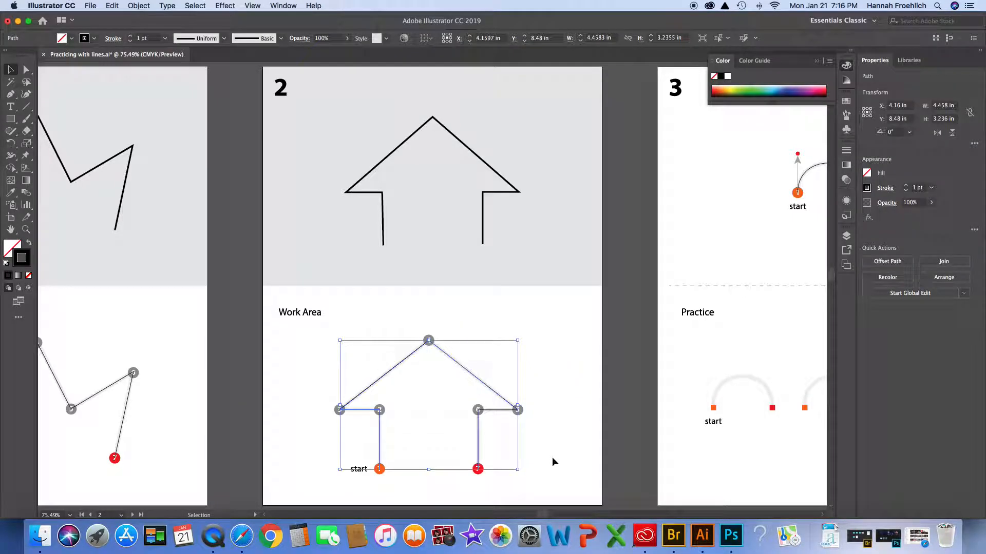
pyautogui.click(553, 462)
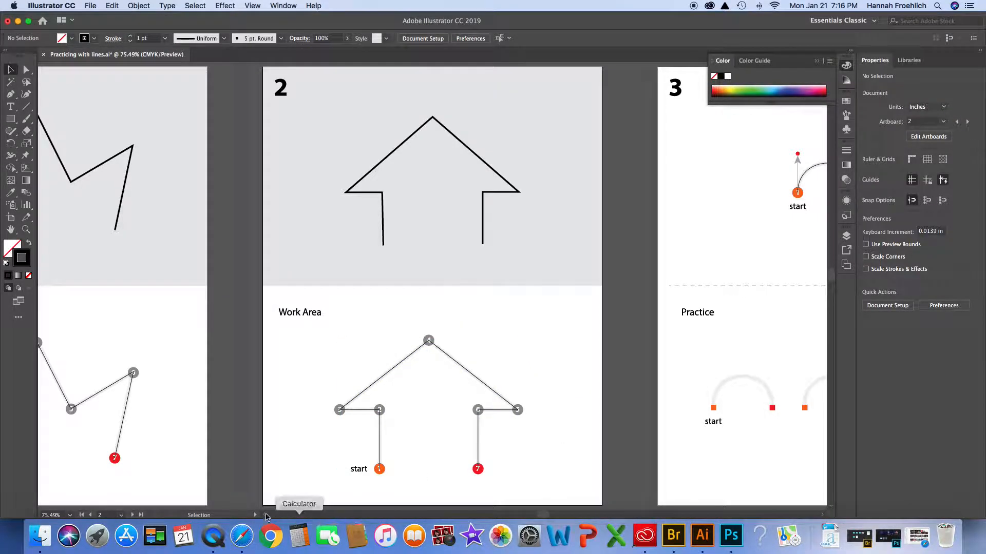
# - Delete the existing arc path drawn over the numbered curve template on artboard 3
pyautogui.click(132, 515)
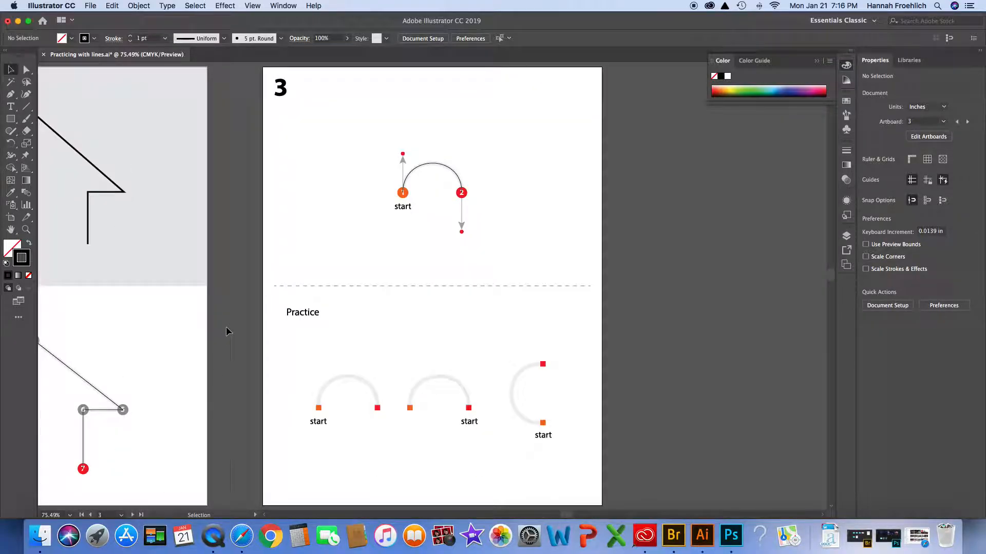
pyautogui.click(413, 173)
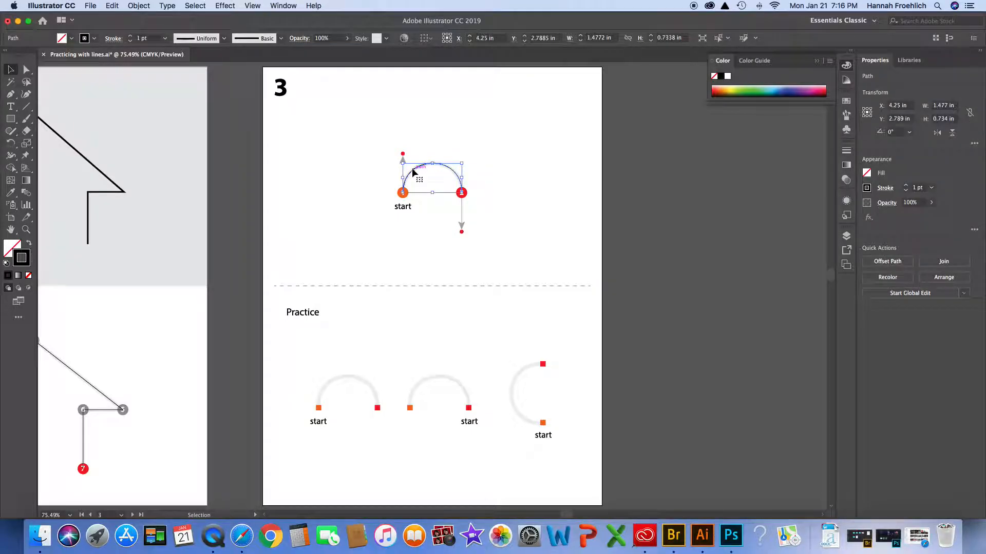
pyautogui.press('super+shift+a')
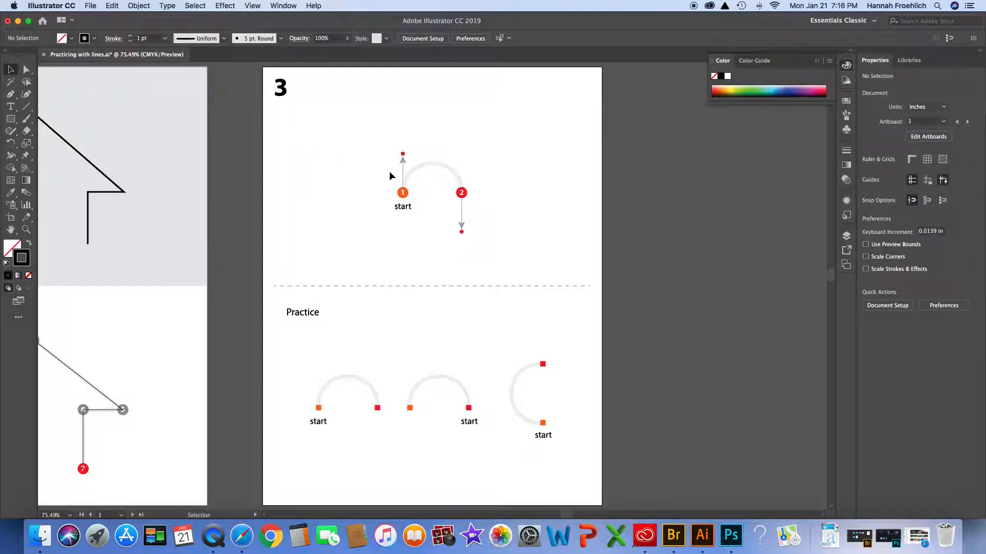
# - Trace artboard 3's numbered arc with the Pen tool, pulling point 1's handle up and point 2's handle down to their red dots
pyautogui.press('p')
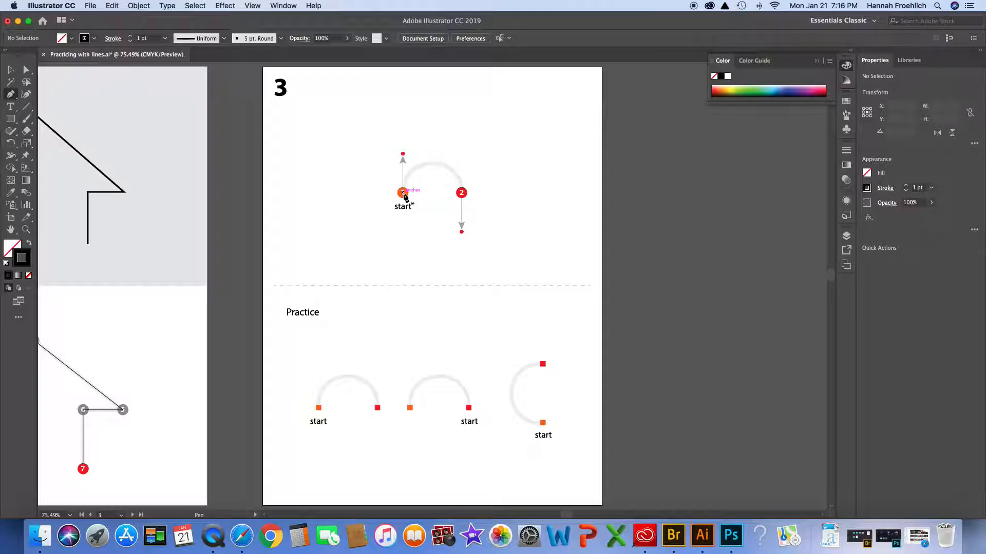
pyautogui.click(403, 192)
pyautogui.moveTo(404, 195); pyautogui.dragTo(404, 158)
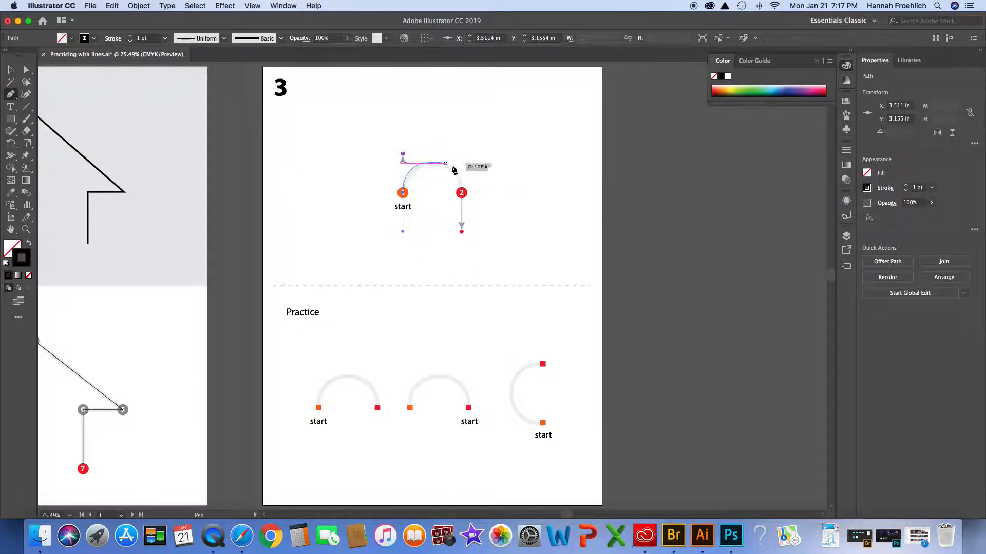
pyautogui.click(462, 194)
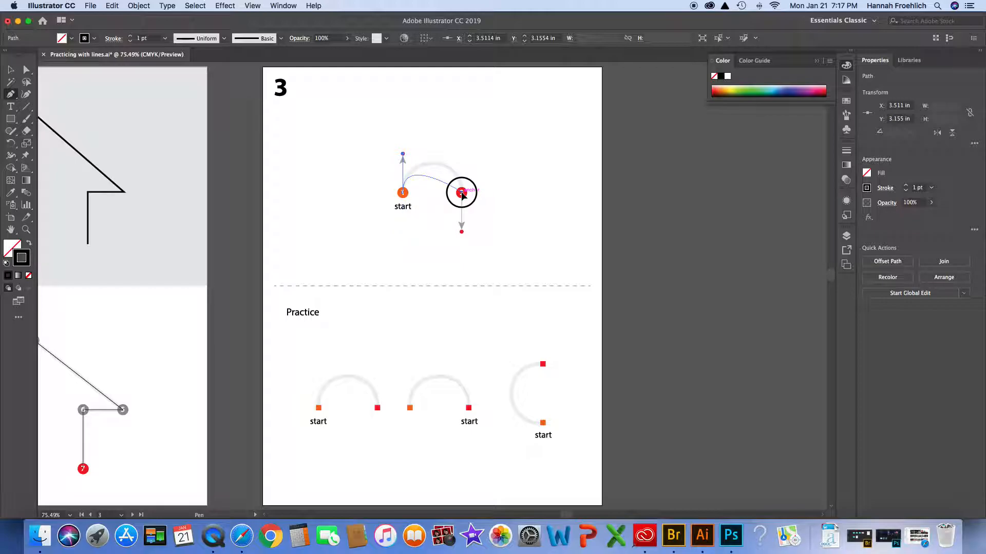
pyautogui.moveTo(462, 194); pyautogui.dragTo(463, 222)
pyautogui.moveTo(462, 225); pyautogui.dragTo(461, 231)
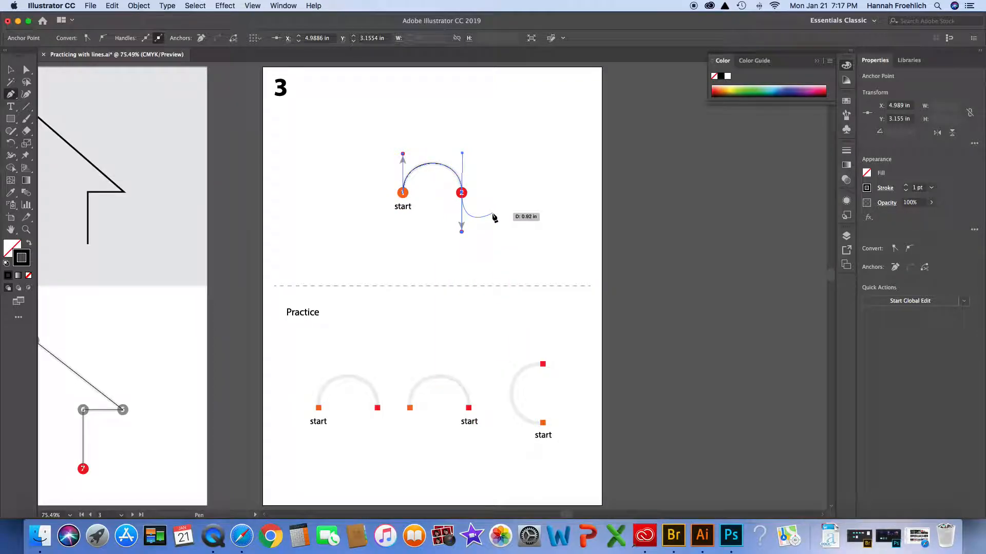
pyautogui.press('v')
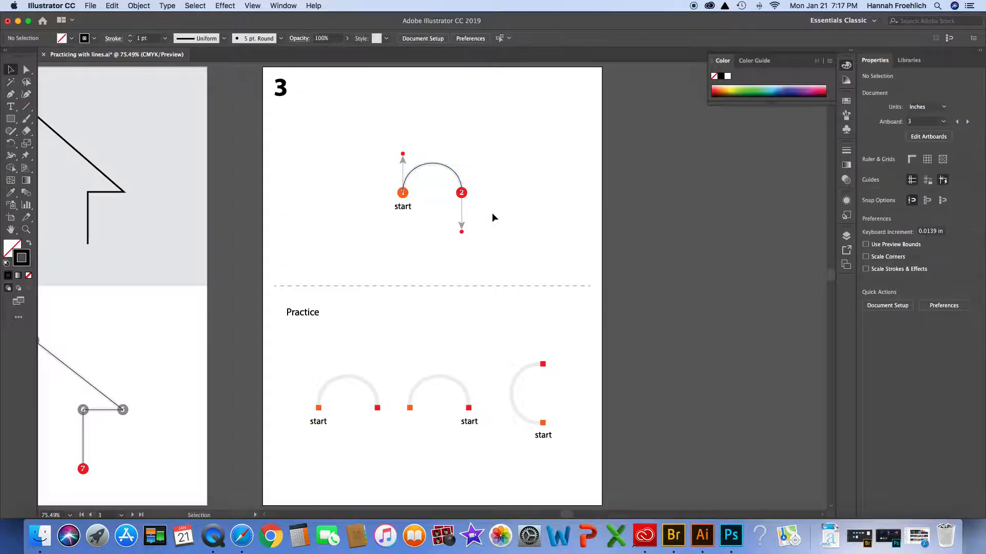
# - Try moving the traced arc up and to the right off the numbered curve template, and undo the move
pyautogui.moveTo(437, 166); pyautogui.dragTo(459, 122)
pyautogui.click(501, 139)
pyautogui.press('a')
pyautogui.press('super+z')
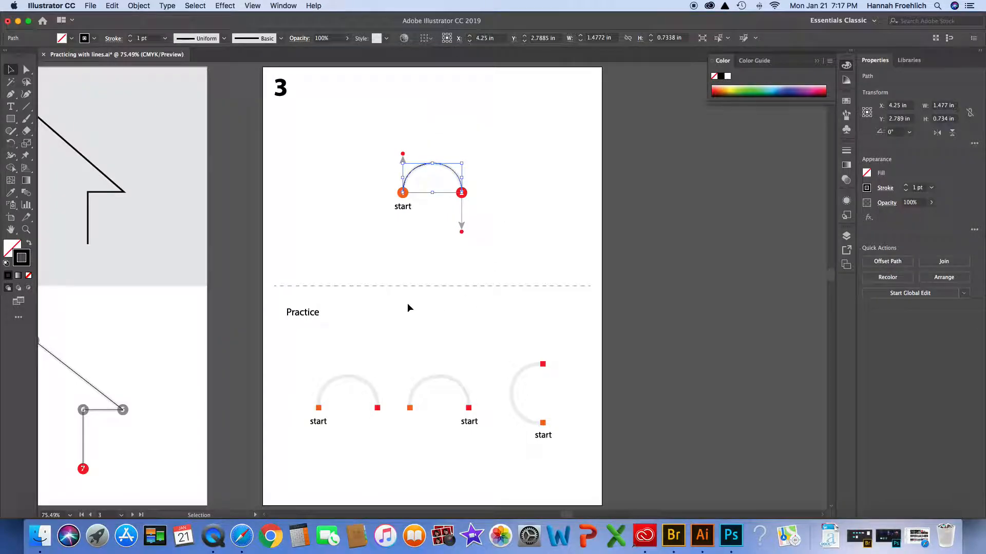
pyautogui.press('v')
# - Trace the first practice arc on artboard 3 with the Pen tool, from the orange start square with an upward handle to the red square with a downward handle
pyautogui.scroll(1, 388, 335)
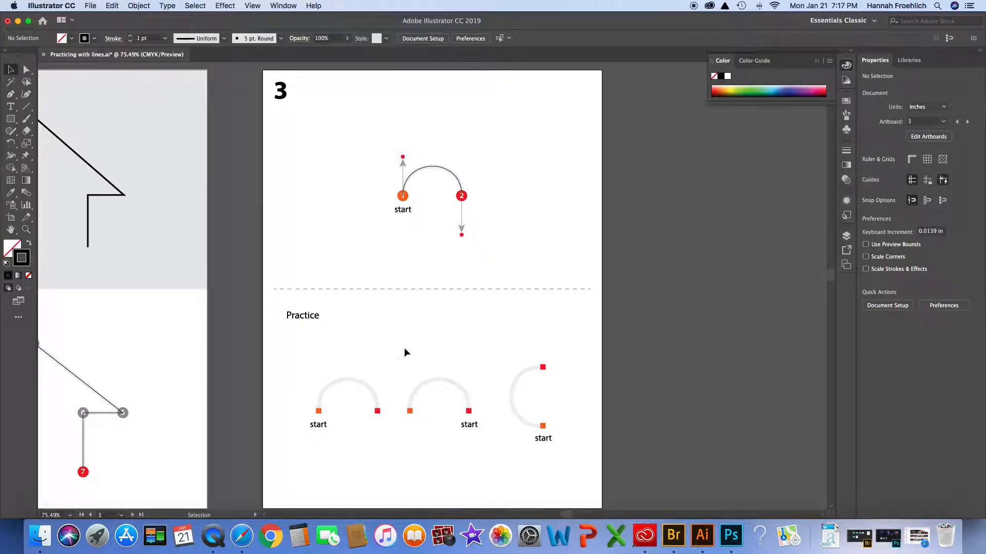
pyautogui.scroll(-1, 404, 353)
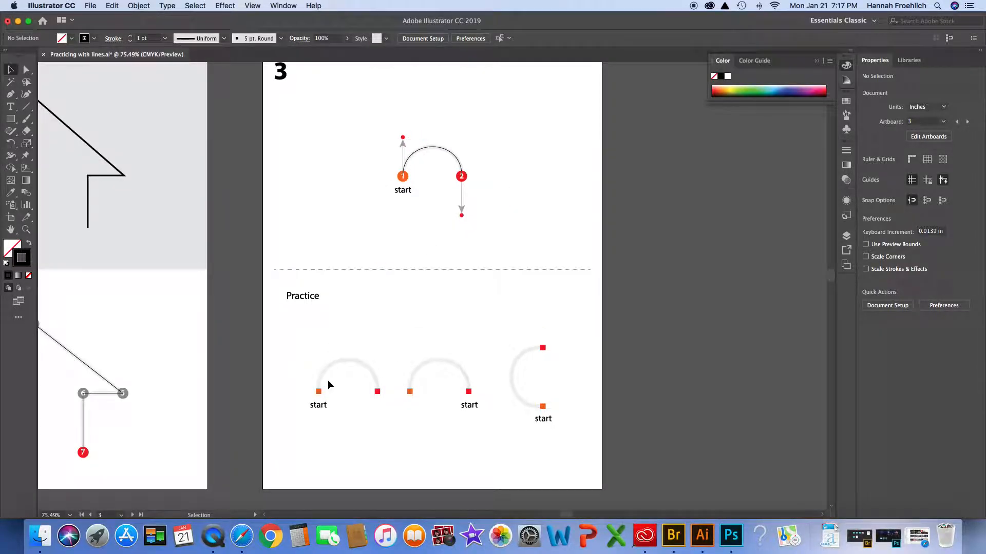
pyautogui.press('p')
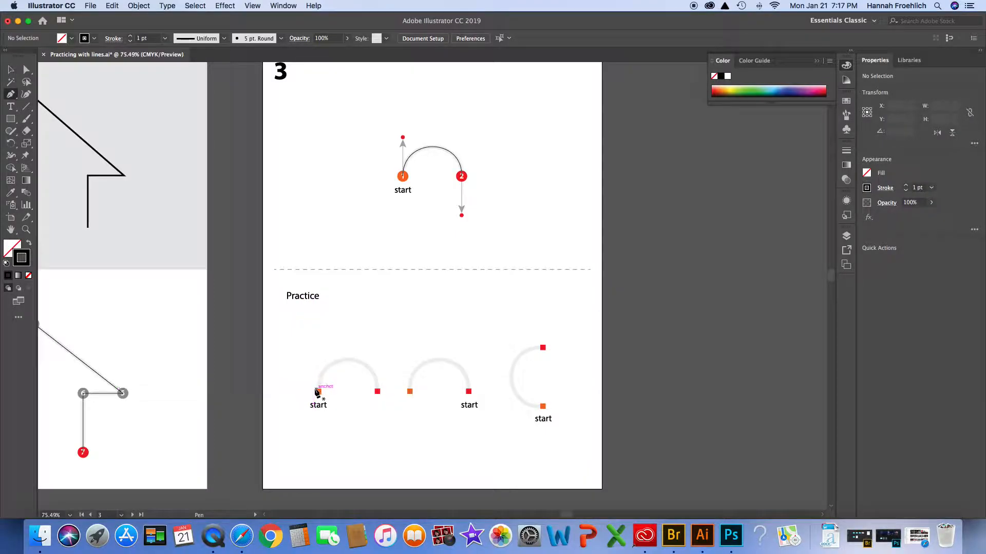
pyautogui.moveTo(318, 392); pyautogui.dragTo(319, 356)
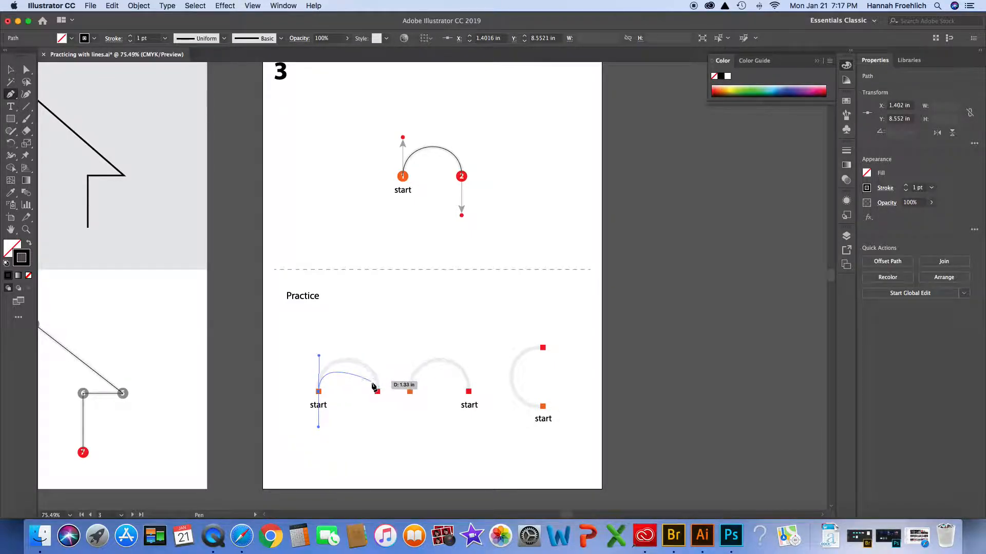
pyautogui.moveTo(377, 392); pyautogui.dragTo(384, 438)
pyautogui.press('v')
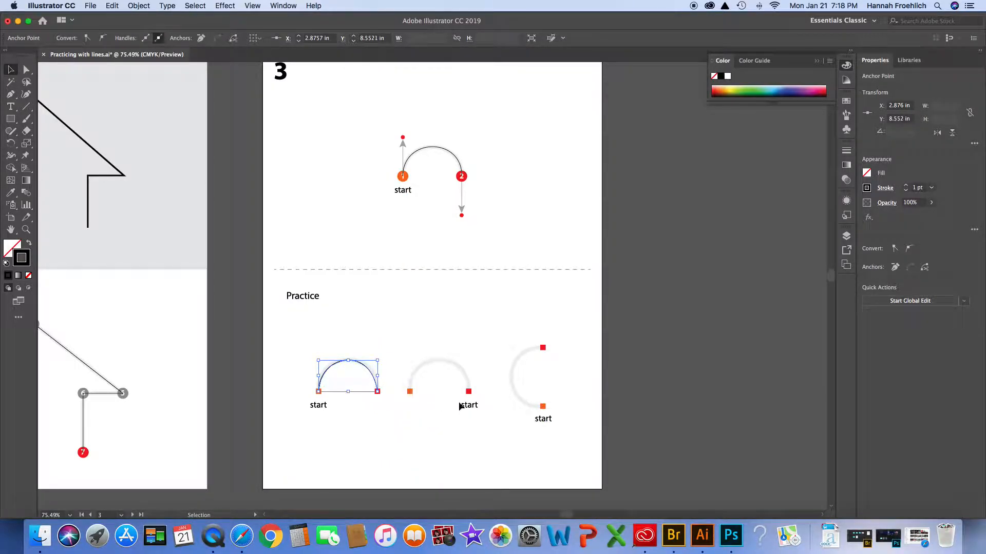
pyautogui.click(378, 423)
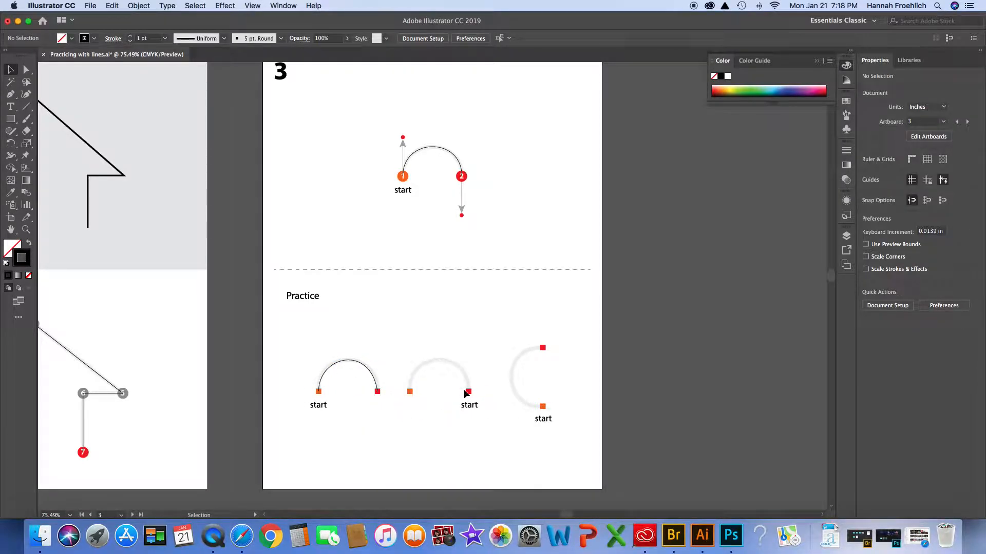
# - Trace the middle practice arc from its red start square with an upward handle to the orange square with a downward handle, and deselect it
pyautogui.press('p')
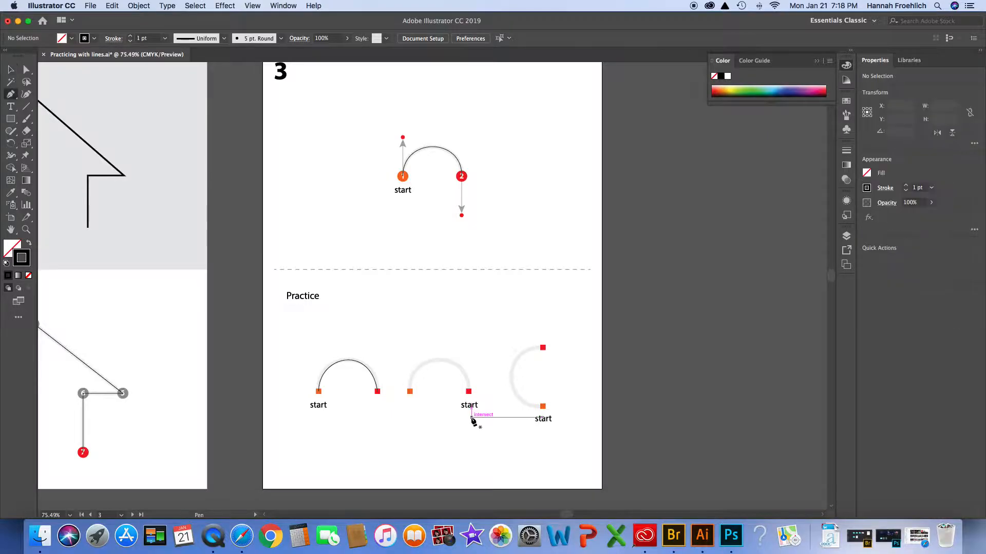
pyautogui.click(468, 392)
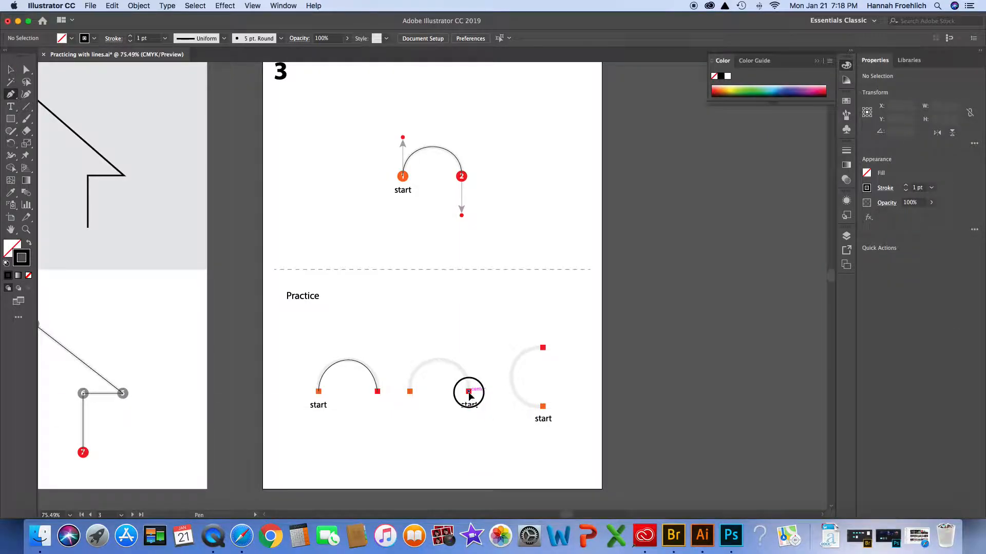
pyautogui.moveTo(469, 395); pyautogui.dragTo(469, 355)
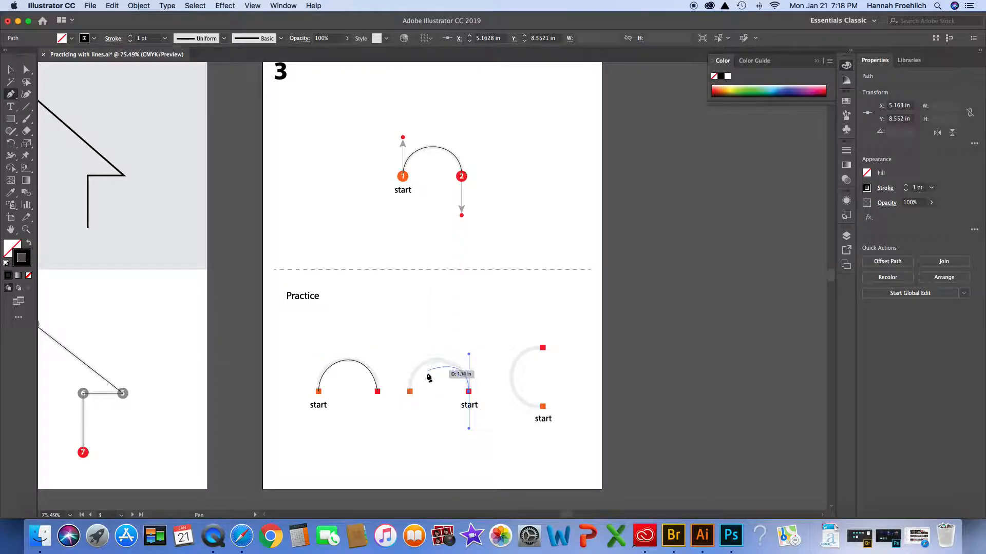
pyautogui.moveTo(409, 391); pyautogui.dragTo(407, 439)
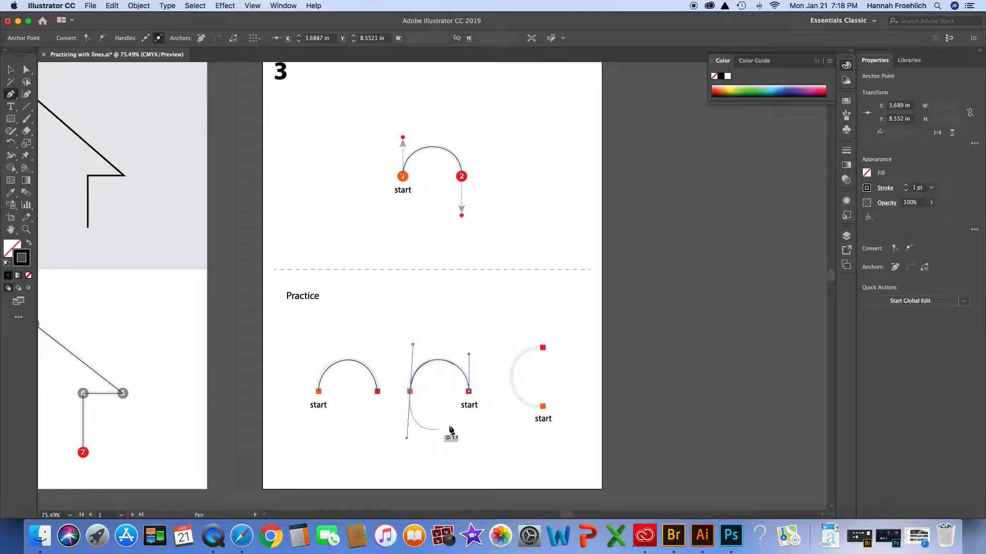
pyautogui.press('v')
pyautogui.click(429, 425)
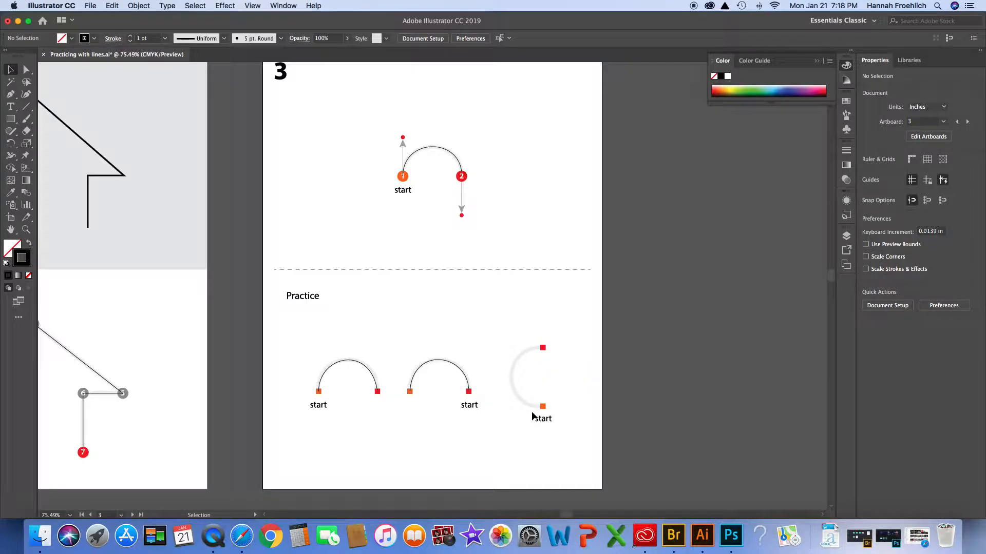
# - Trace the C-shaped practice arc from the lower orange square with a leftward handle to the upper red square with a rightward handle, and deselect it
pyautogui.press('p')
pyautogui.moveTo(544, 407); pyautogui.dragTo(506, 408)
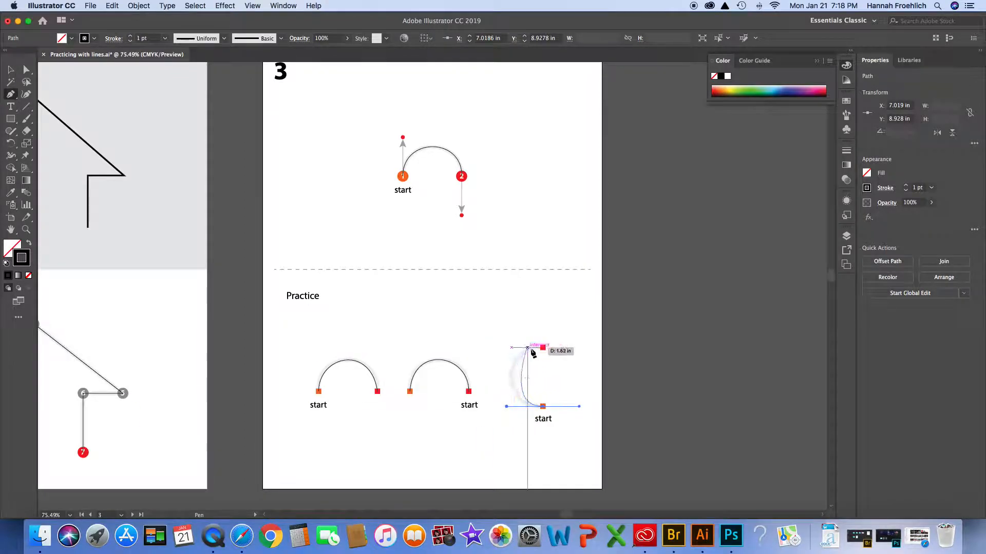
pyautogui.moveTo(543, 348); pyautogui.dragTo(589, 342)
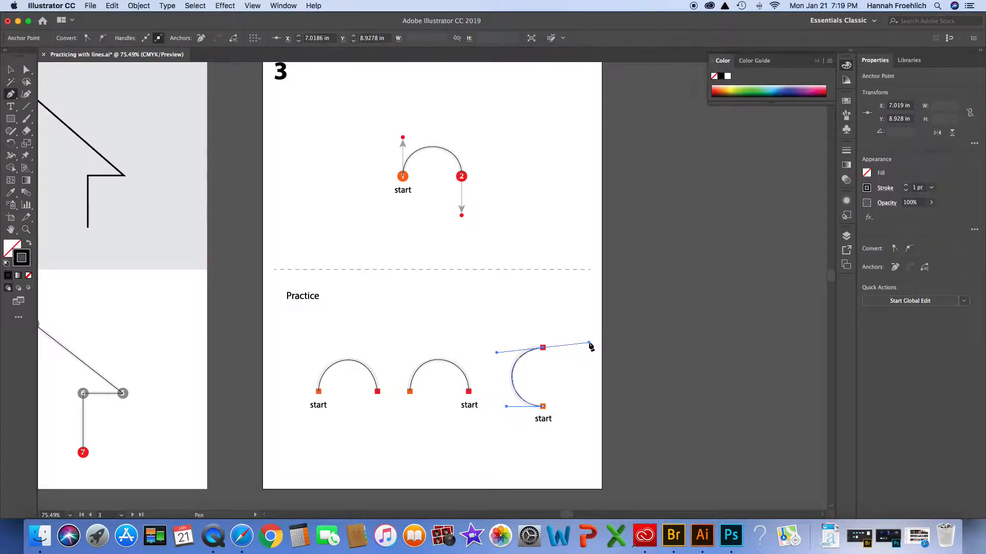
pyautogui.press('v')
pyautogui.click(577, 380)
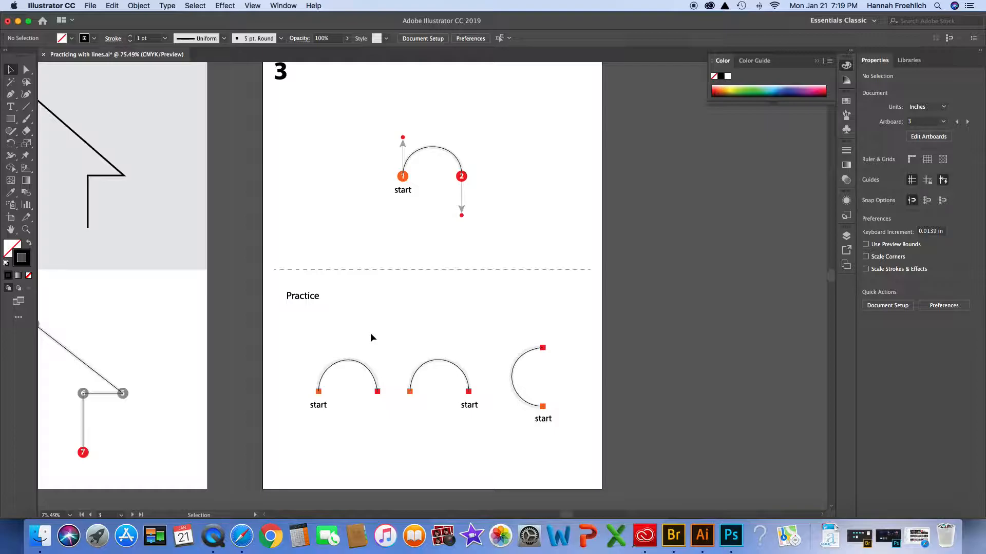
# - On artboard 4, start tracing the numbered wave with the Pen tool, pulling point 1's handle up and point 2's handle down to their red dots
pyautogui.hscroll(-1, 371, 337)
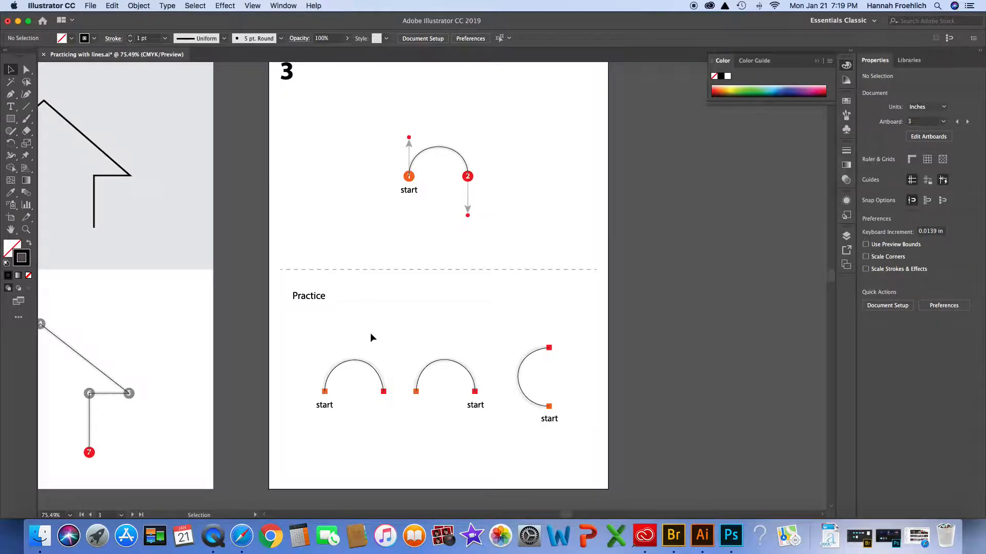
pyautogui.click(134, 516)
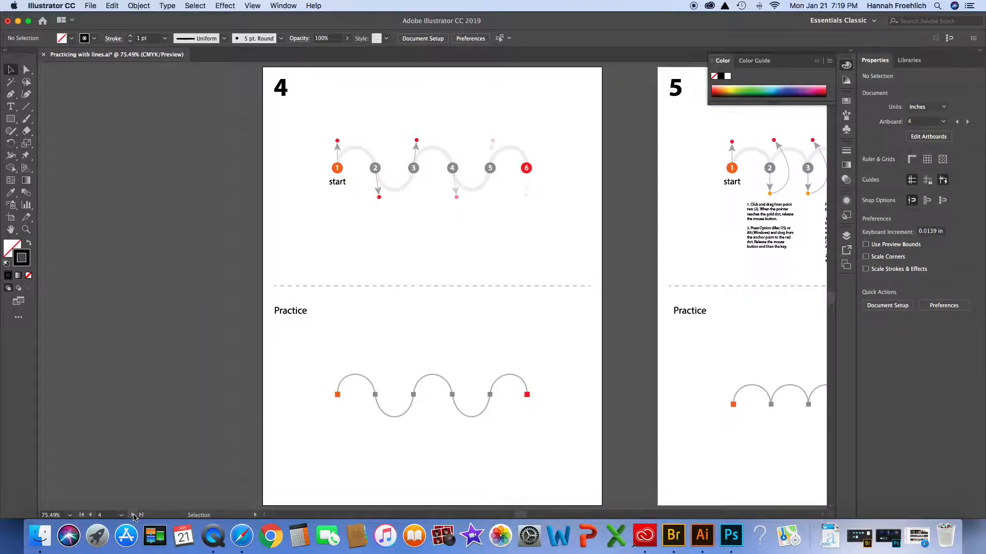
pyautogui.scroll(-1, 368, 331)
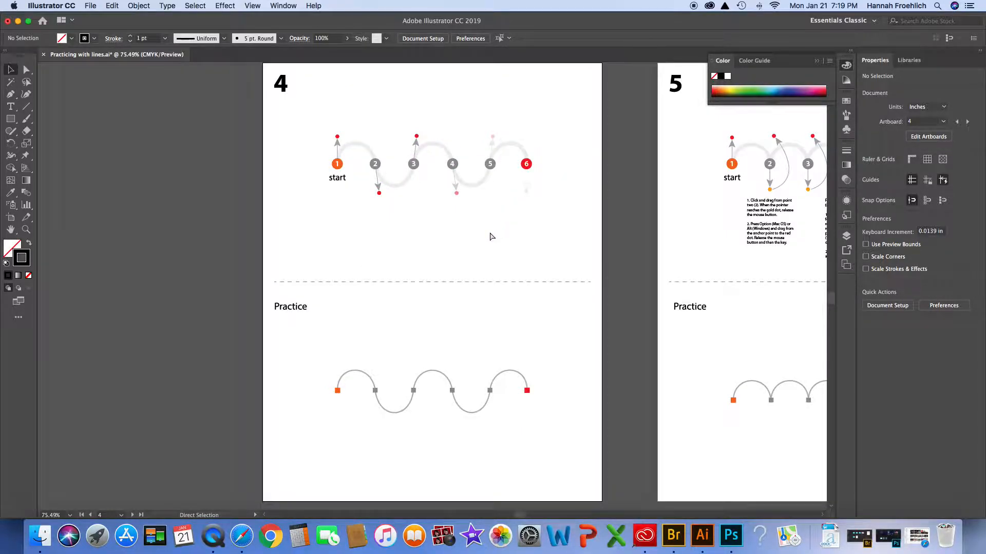
pyautogui.press('super+1')
pyautogui.scroll(5, 440, 245)
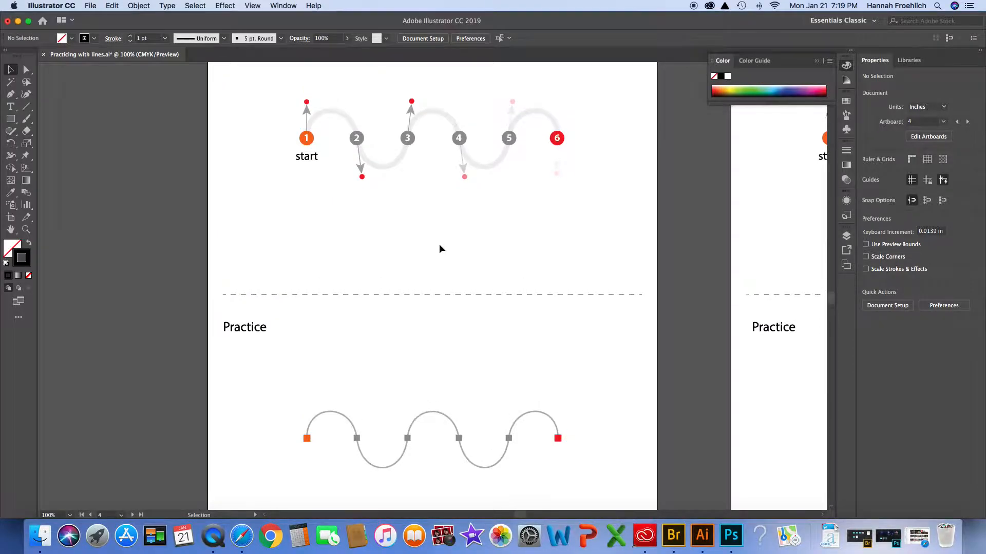
pyautogui.press('super+equal')
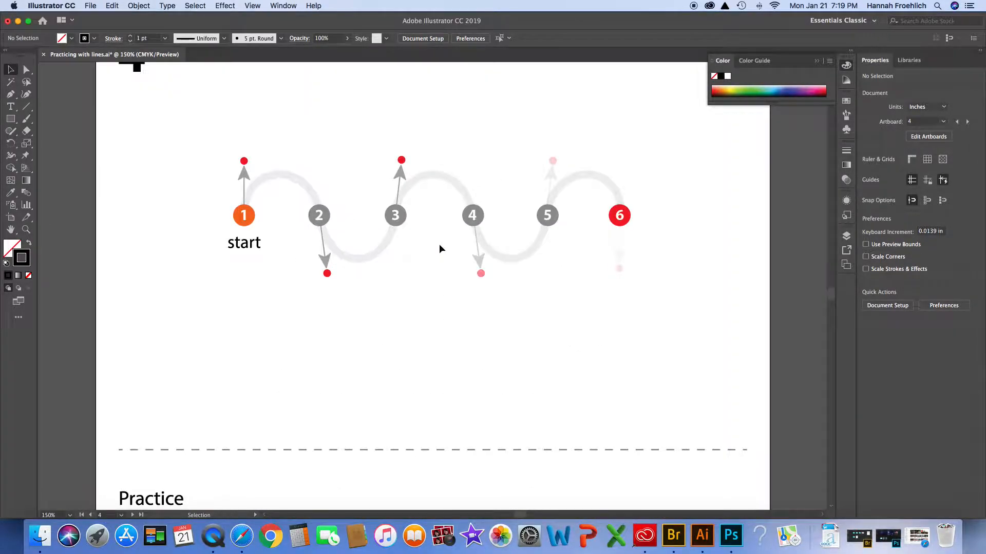
pyautogui.scroll(3, 389, 273)
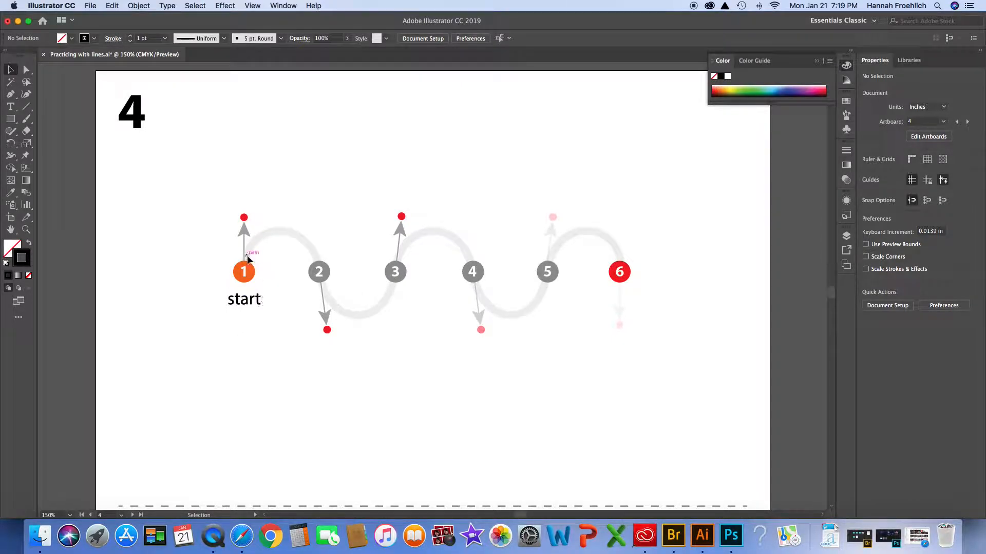
pyautogui.press('p')
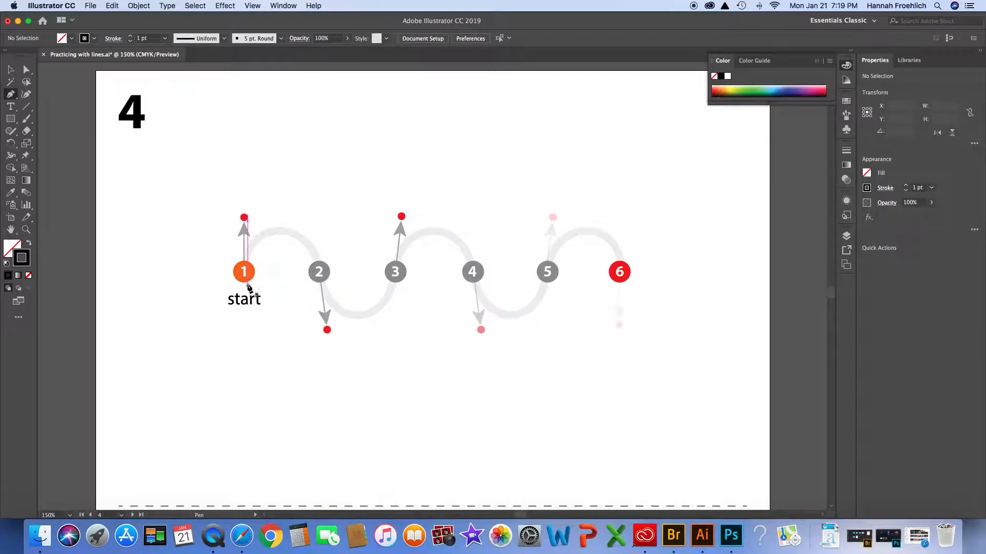
pyautogui.moveTo(244, 273); pyautogui.dragTo(244, 218)
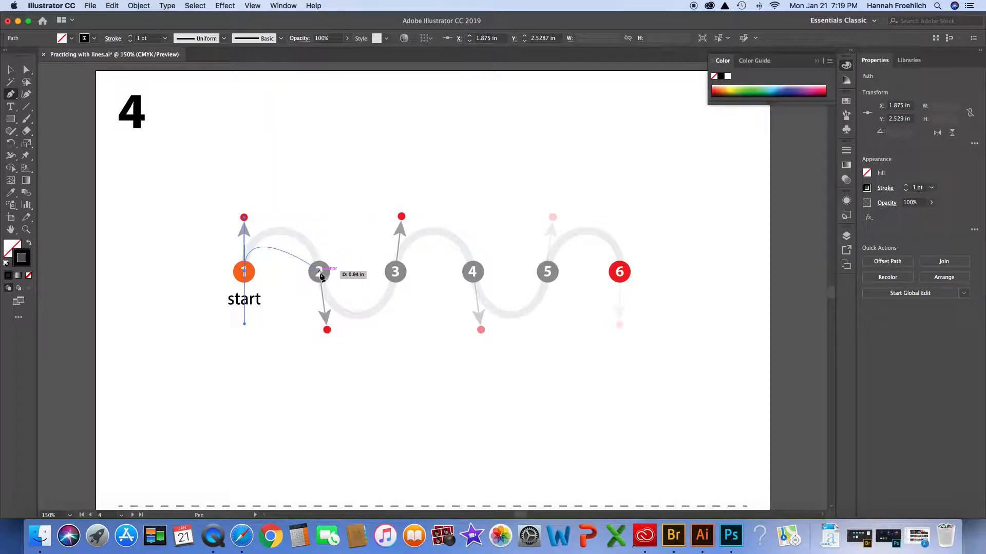
pyautogui.click(320, 275)
pyautogui.moveTo(320, 275); pyautogui.dragTo(328, 331)
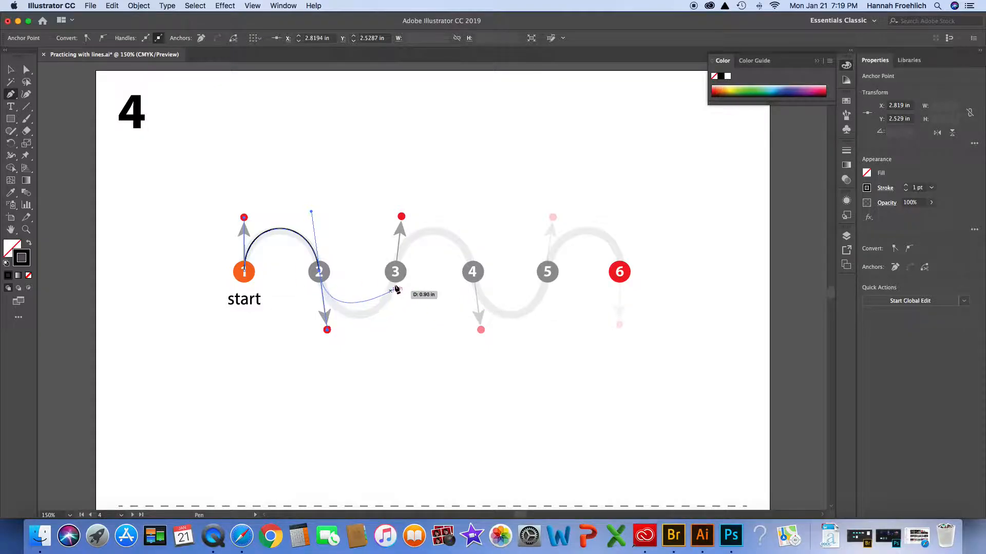
# - Continue the wave path through points 3 to 6, pulling the handles alternately up and down to their dots, and end the path at point 6
pyautogui.moveTo(396, 274); pyautogui.dragTo(401, 218)
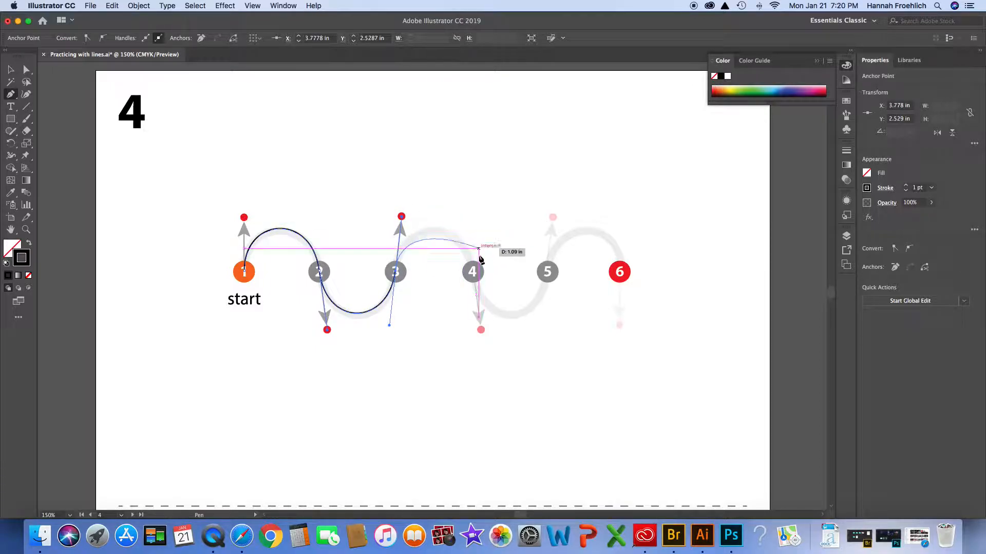
pyautogui.moveTo(473, 272); pyautogui.dragTo(480, 330)
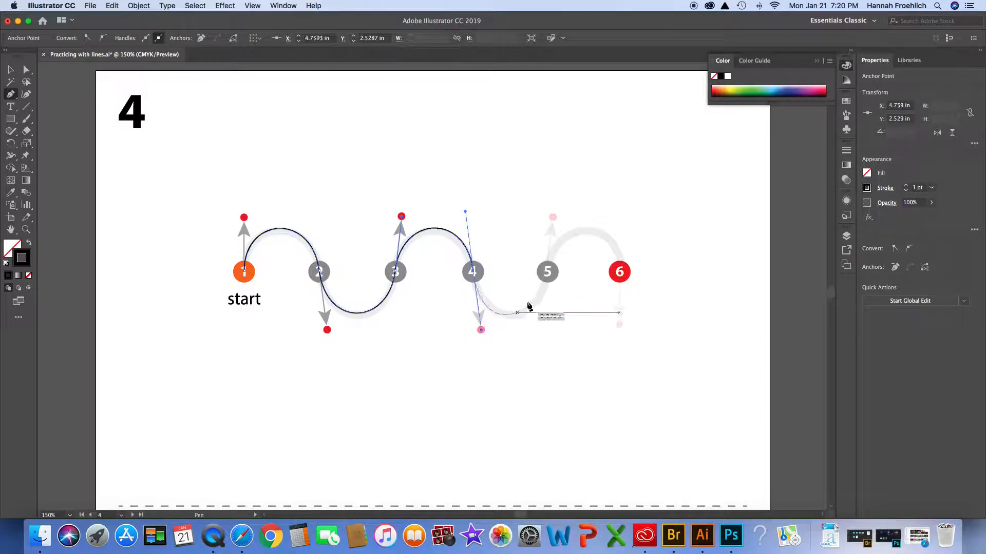
pyautogui.moveTo(548, 274); pyautogui.dragTo(552, 217)
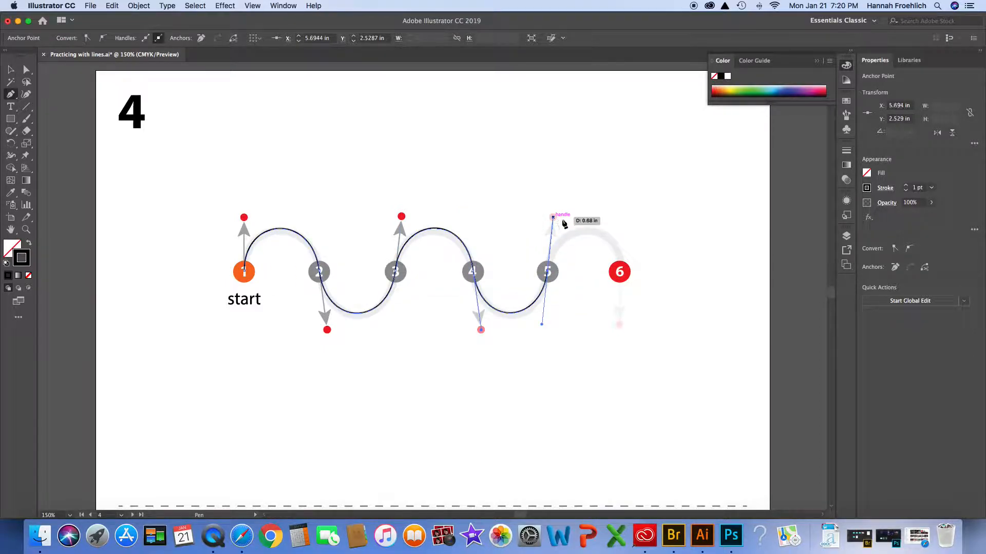
pyautogui.moveTo(620, 273); pyautogui.dragTo(622, 326)
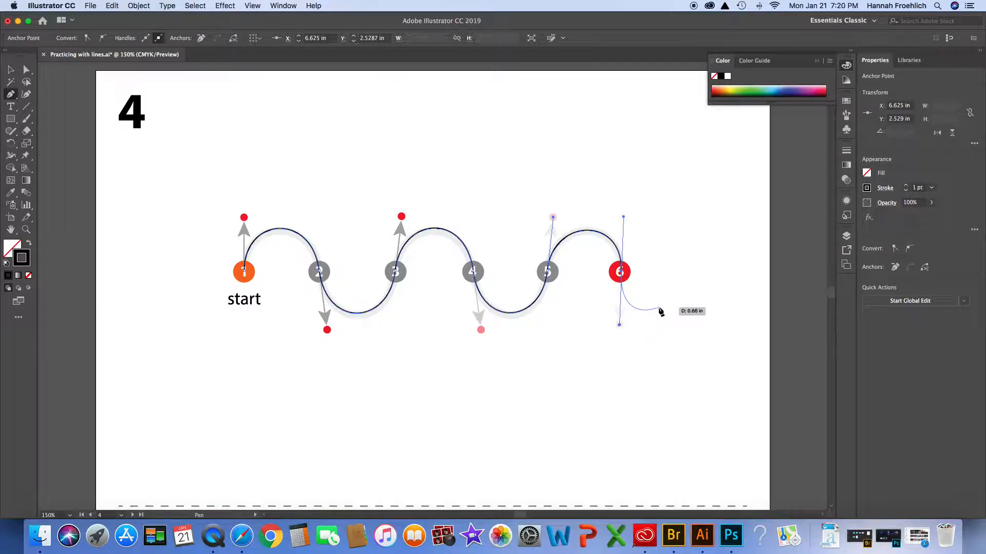
pyautogui.press('v')
pyautogui.click(658, 308)
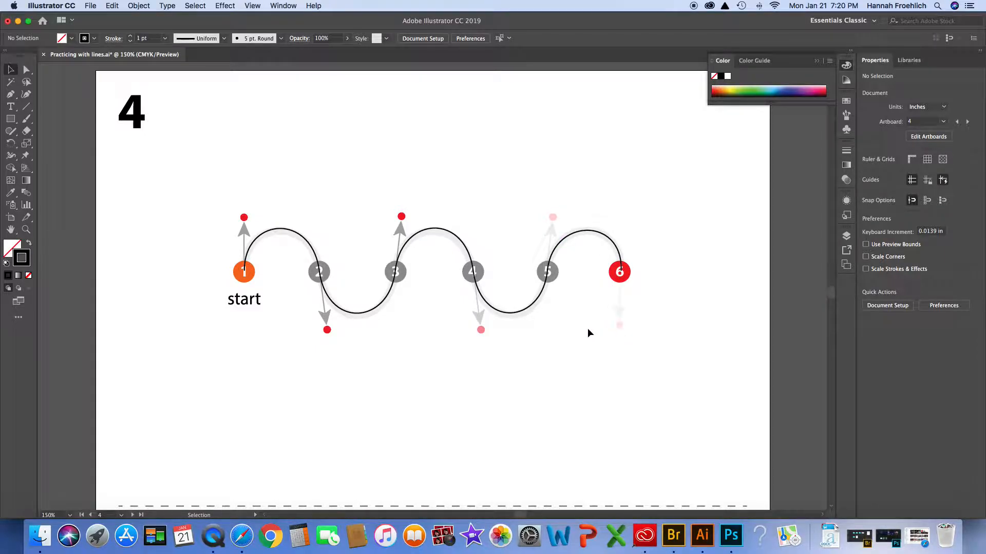
# - Start tracing artboard 4's practice wave with the Pen tool through its first three squares, pulling the handles up, down and up
pyautogui.scroll(-5, 594, 337)
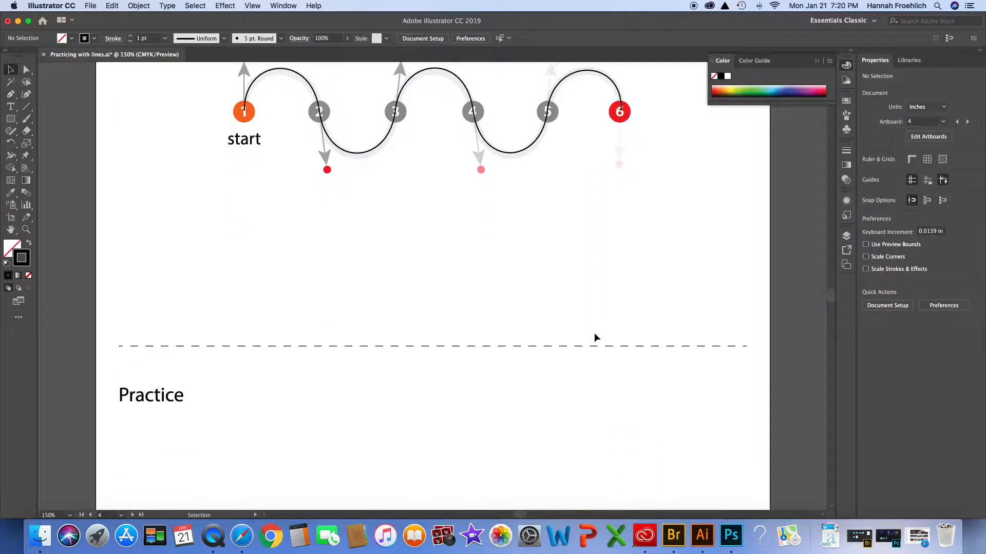
pyautogui.scroll(-6, 594, 336)
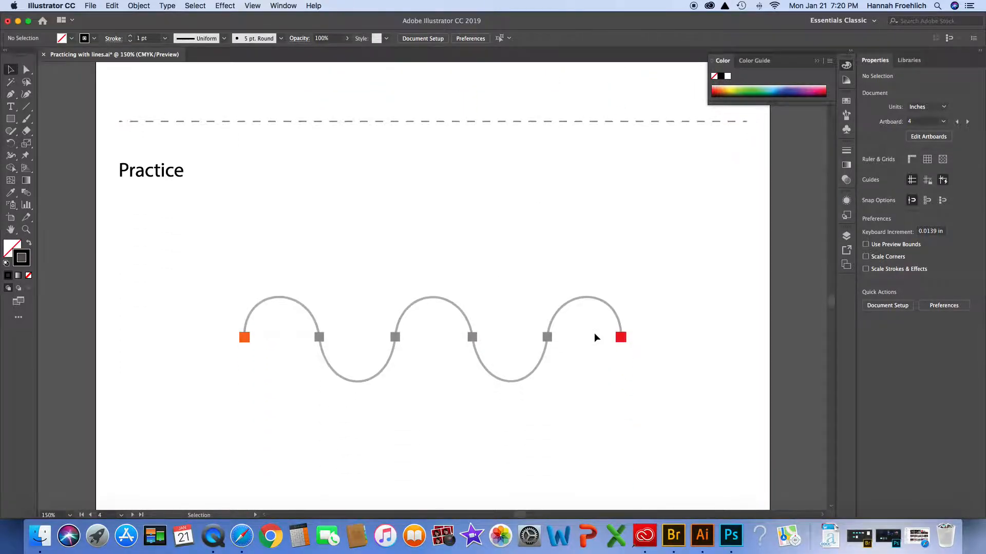
pyautogui.scroll(-1, 594, 337)
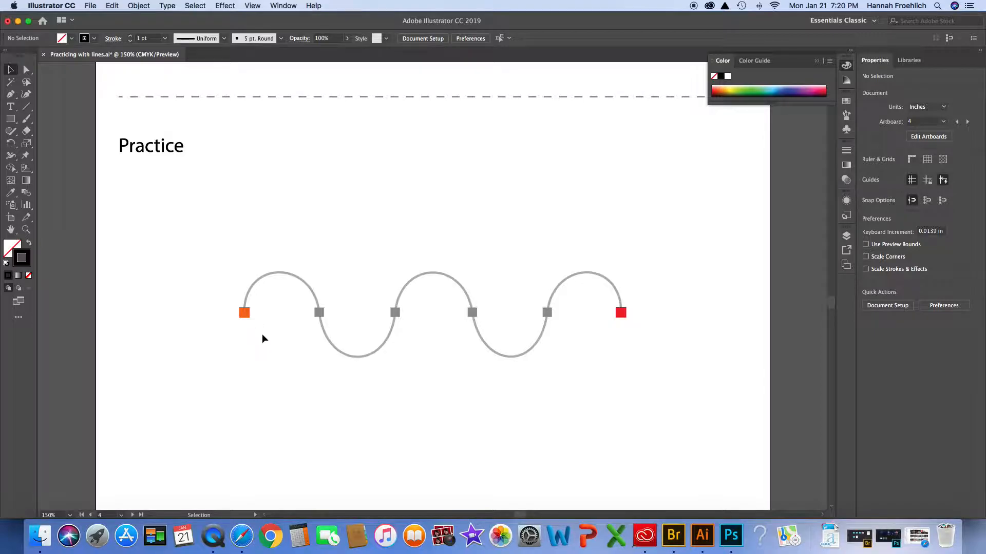
pyautogui.press('p')
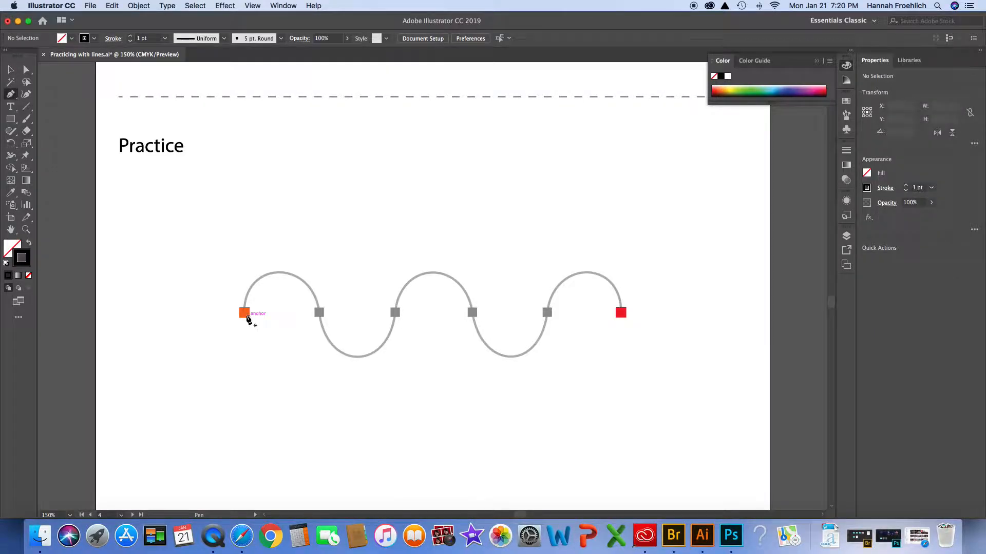
pyautogui.moveTo(245, 313); pyautogui.dragTo(244, 267)
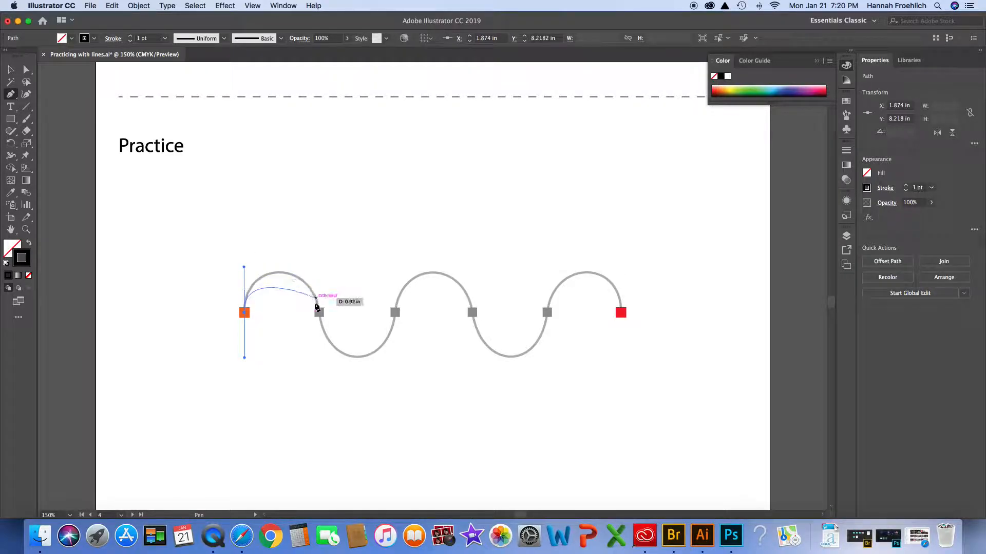
pyautogui.moveTo(319, 312); pyautogui.dragTo(332, 372)
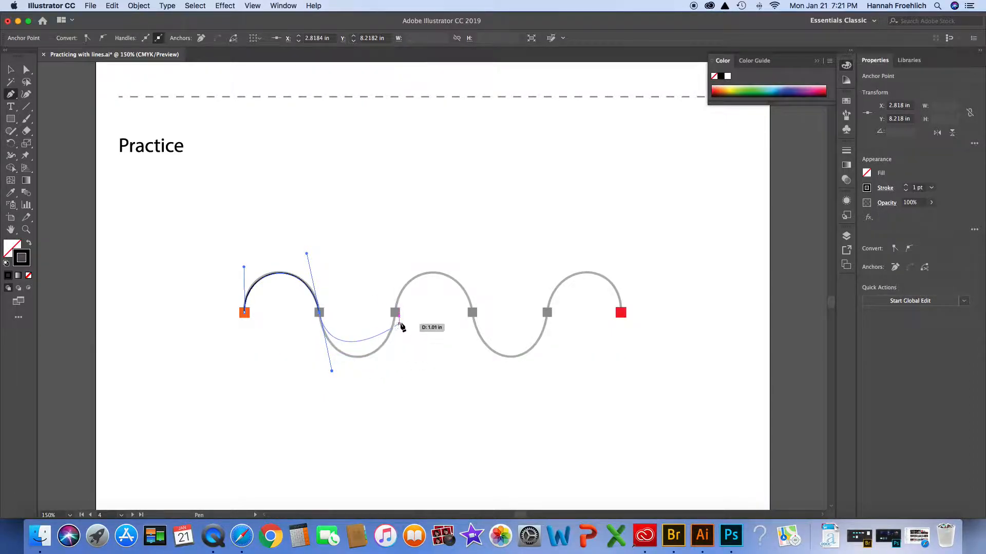
pyautogui.moveTo(395, 312); pyautogui.dragTo(407, 252)
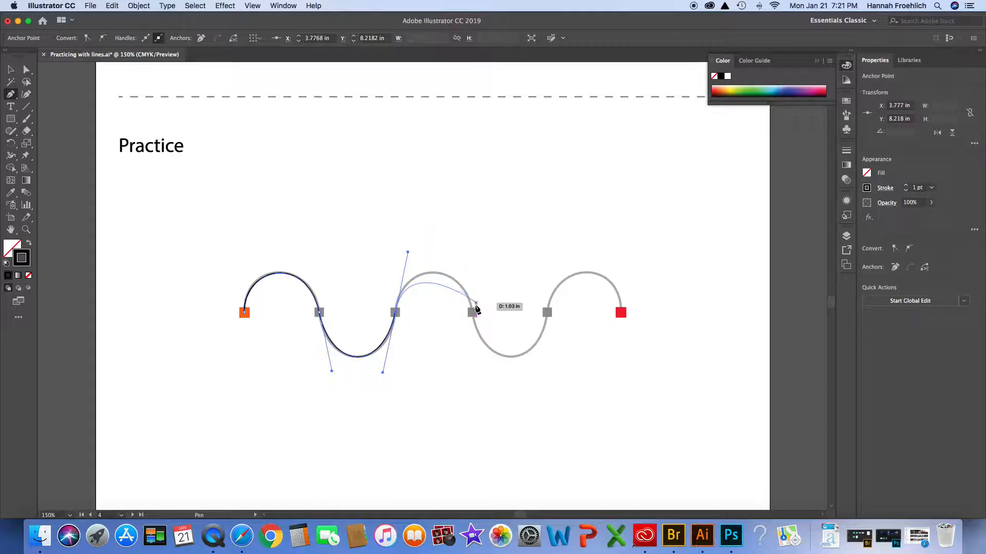
# - Continue the practice wave from the fourth square to the red end square, pulling handles down, up and down, and deselect the path
pyautogui.moveTo(472, 312); pyautogui.dragTo(476, 357)
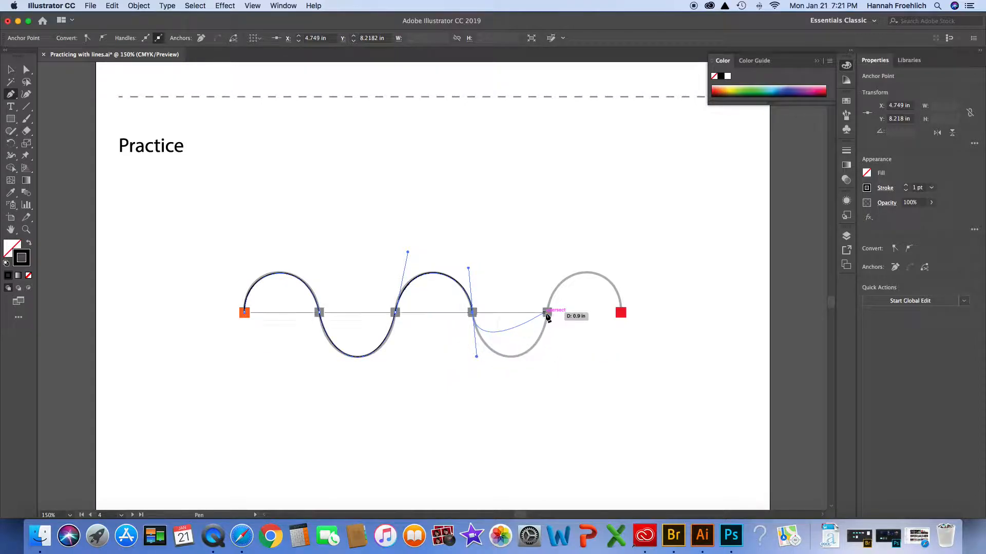
pyautogui.moveTo(547, 313); pyautogui.dragTo(561, 242)
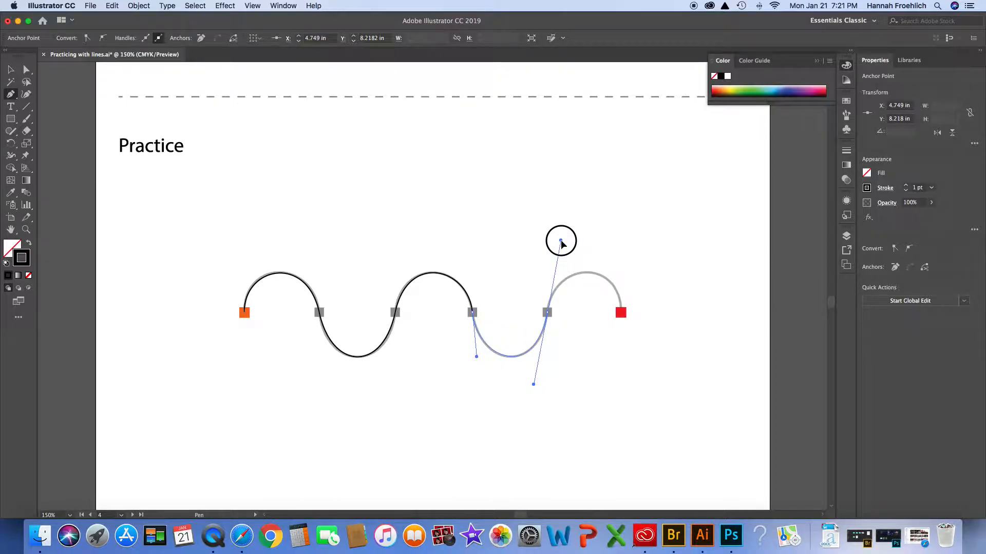
pyautogui.moveTo(561, 240); pyautogui.dragTo(561, 241)
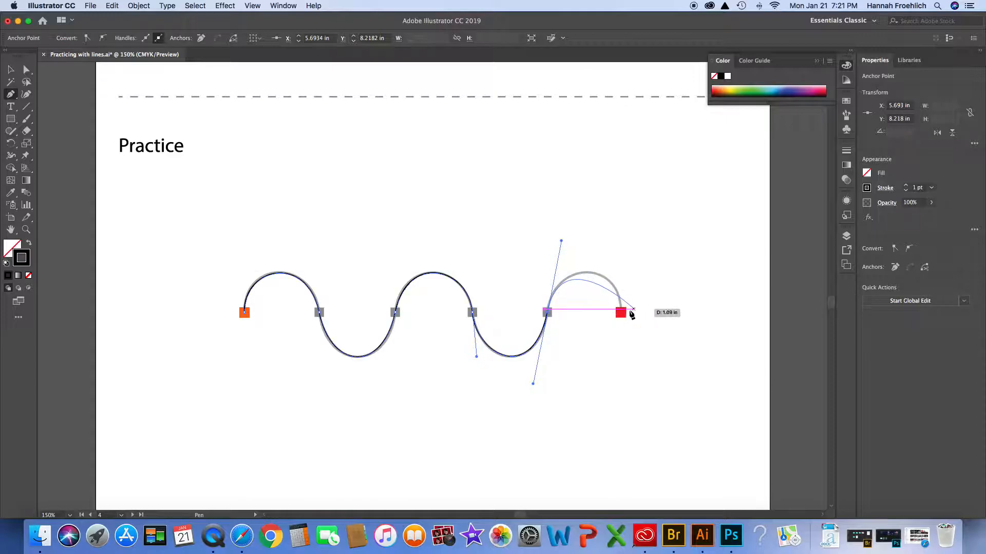
pyautogui.moveTo(621, 313); pyautogui.dragTo(614, 344)
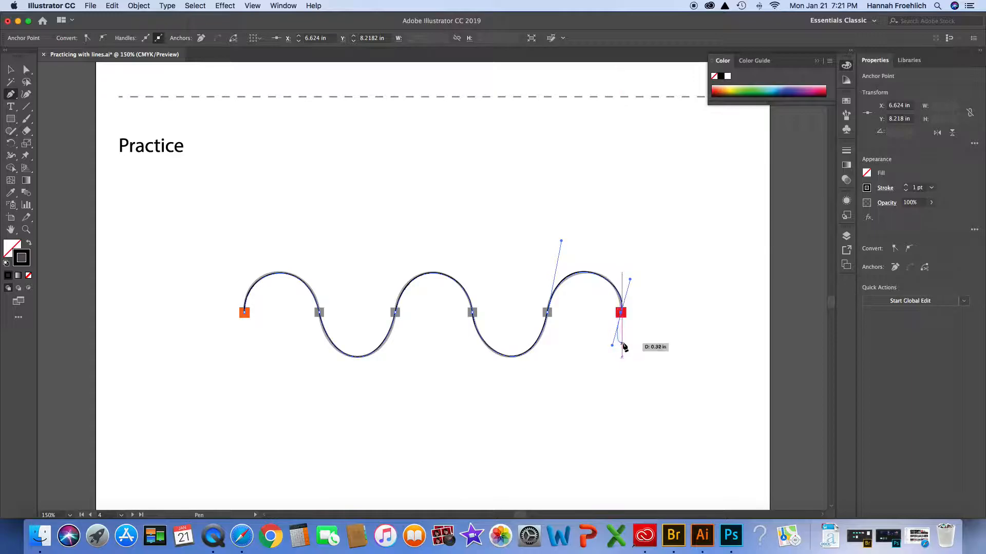
pyautogui.press('v')
pyautogui.click(661, 340)
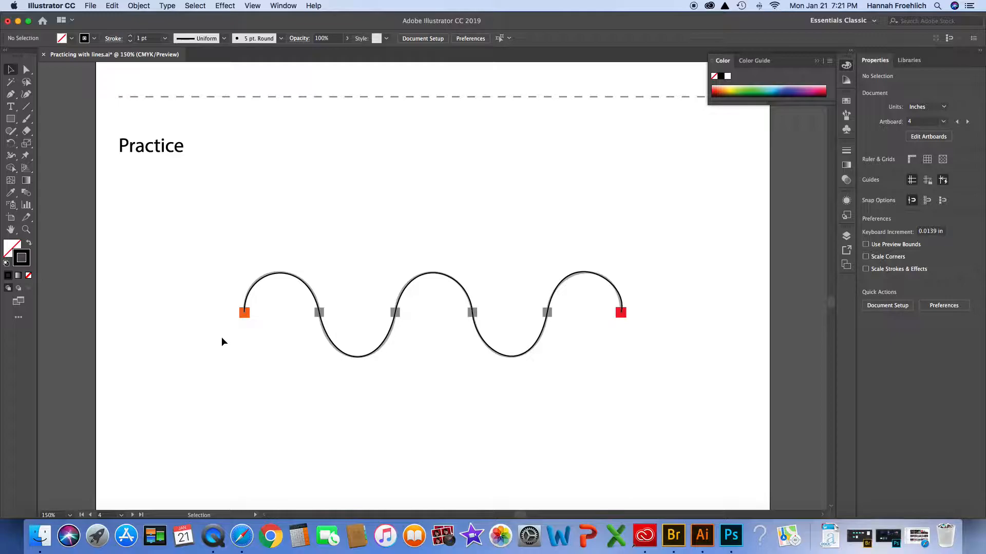
# - On artboard 5, start tracing the numbered arches with the Pen tool, pulling point 1's handle to its red dot and point 2's to its gold dot
pyautogui.press('a')
pyautogui.press('super+minus')
pyautogui.scroll(1, 255, 423)
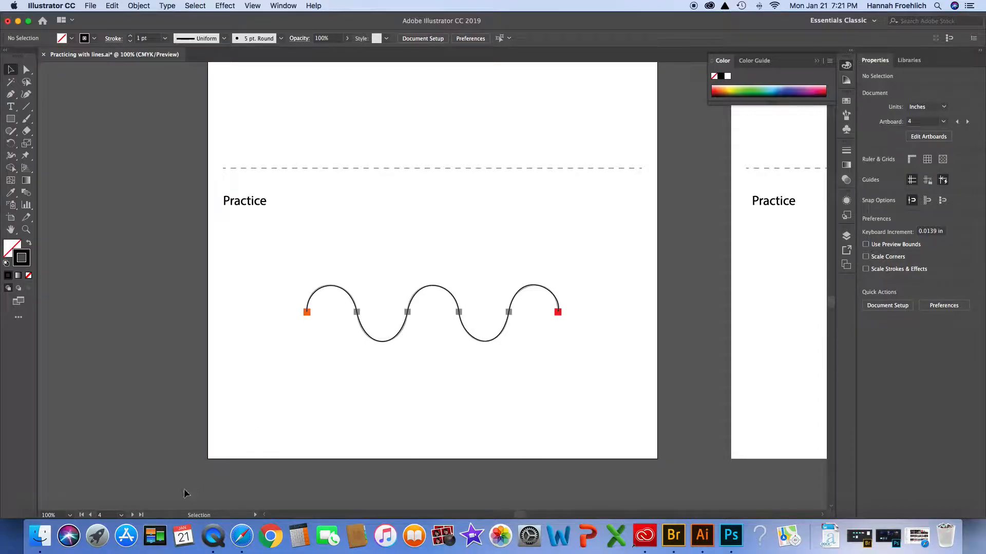
pyautogui.click(133, 516)
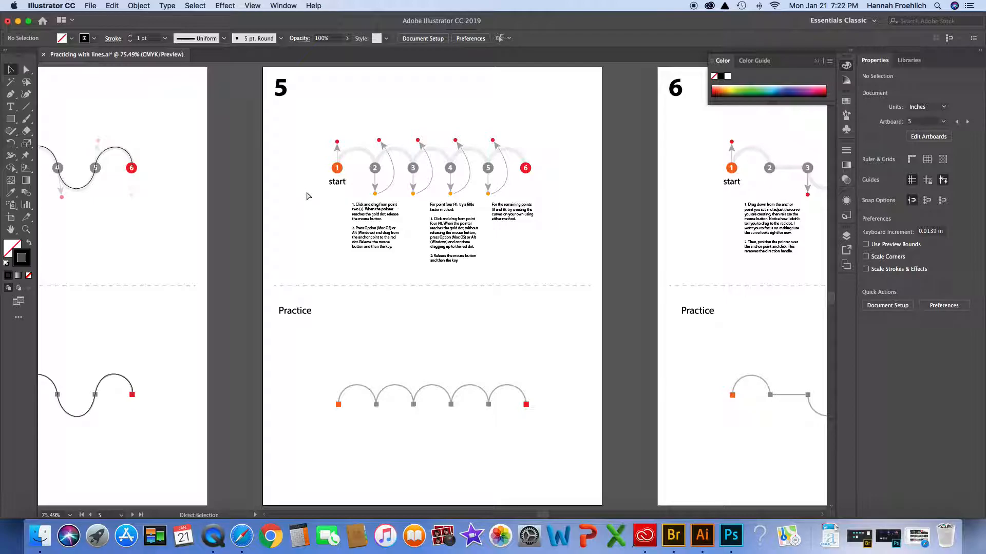
pyautogui.press('super+equal')
pyautogui.press('super+equal')
pyautogui.scroll(5, 327, 211)
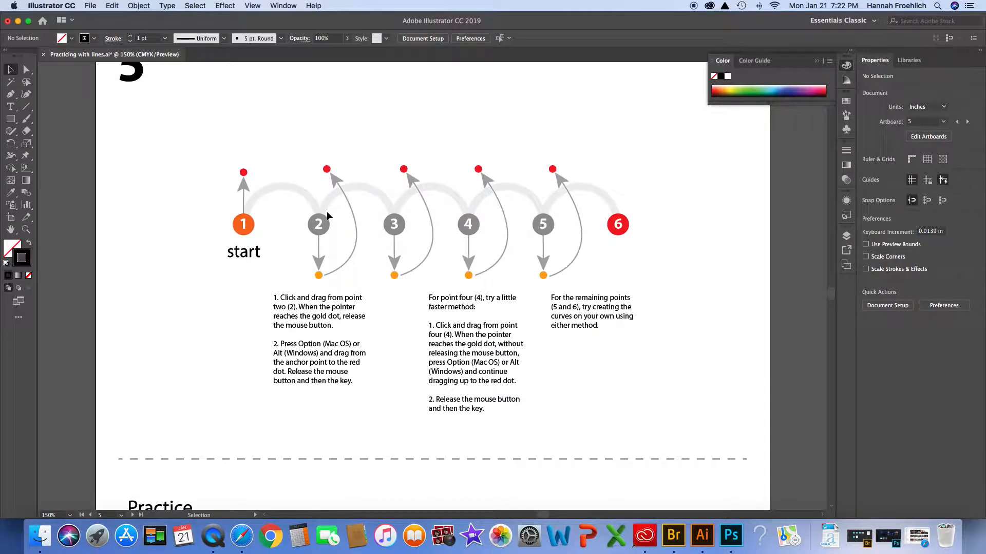
pyautogui.scroll(1, 326, 211)
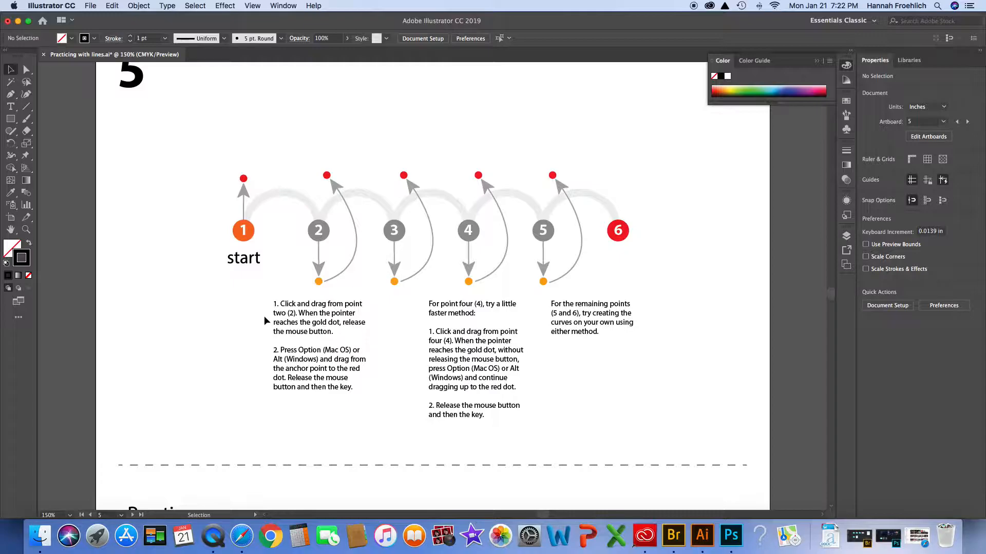
pyautogui.press('p')
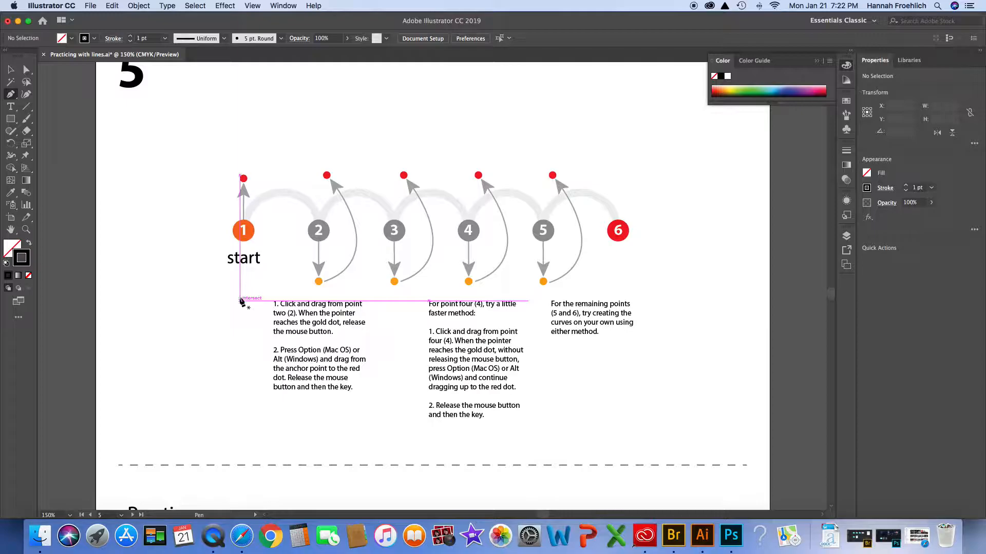
pyautogui.moveTo(244, 232); pyautogui.dragTo(245, 179)
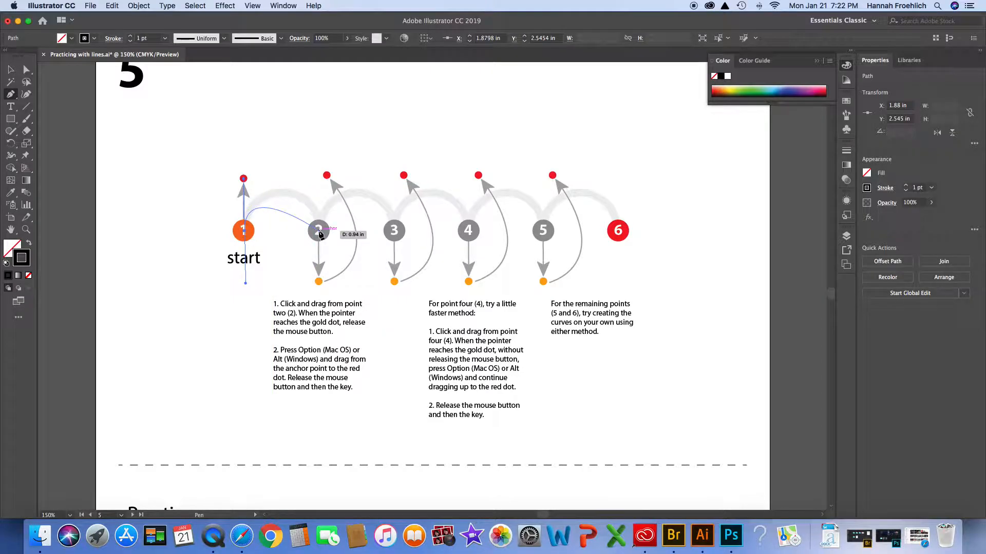
pyautogui.moveTo(318, 233); pyautogui.dragTo(321, 283)
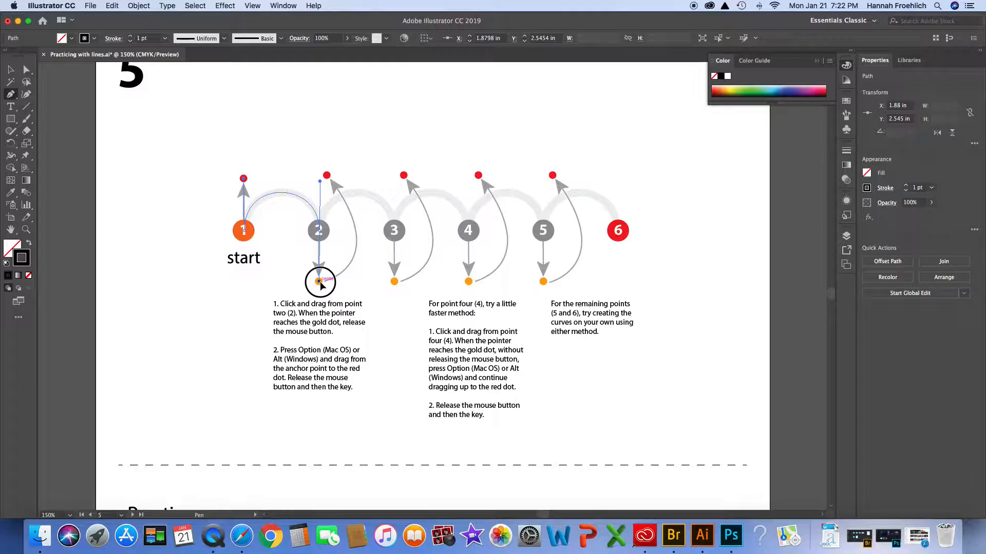
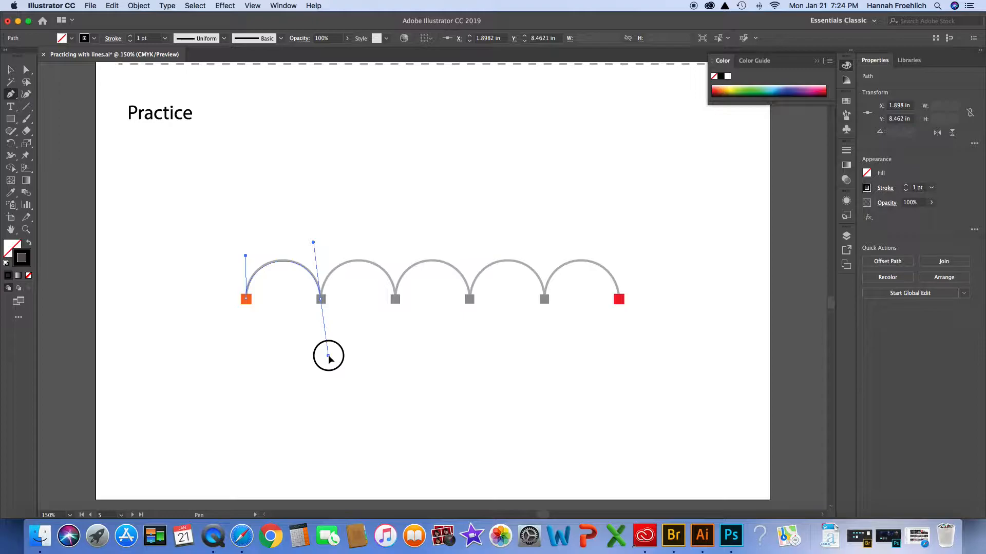
# - On artboard 5's practice arches, redirect the second square's outgoing handle upward to form a corner
pyautogui.moveTo(328, 355); pyautogui.dragTo(323, 249)
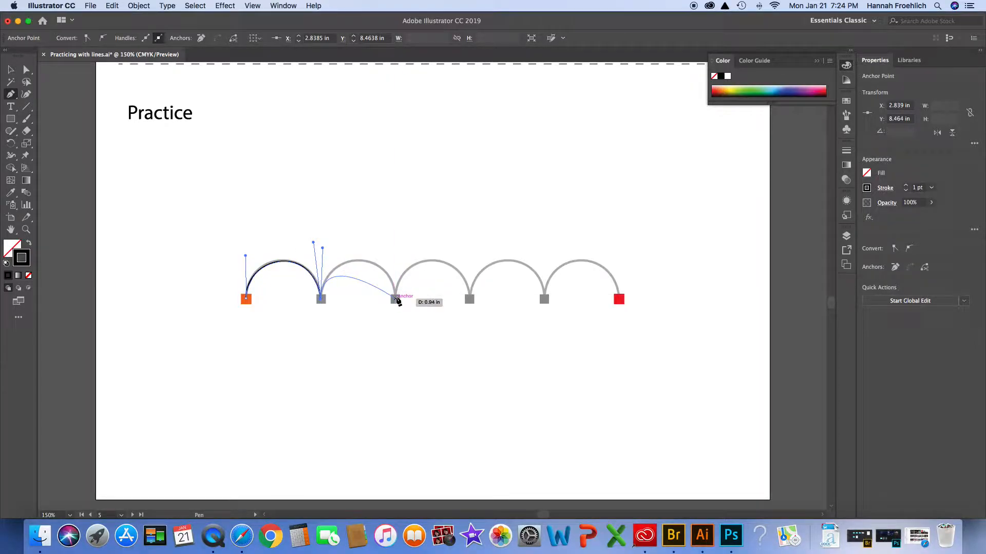
pyautogui.moveTo(396, 301)
pyautogui.mouseDown()
pyautogui.moveTo(392, 343)
pyautogui.moveTo(409, 347)
pyautogui.moveTo(398, 351)
pyautogui.mouseUp()
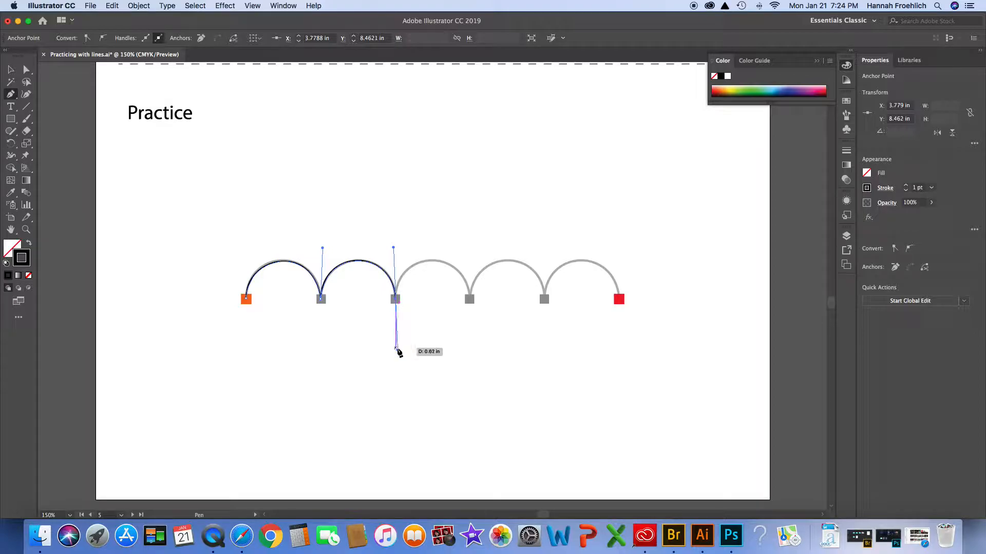
pyautogui.moveTo(398, 352); pyautogui.dragTo(429, 307)
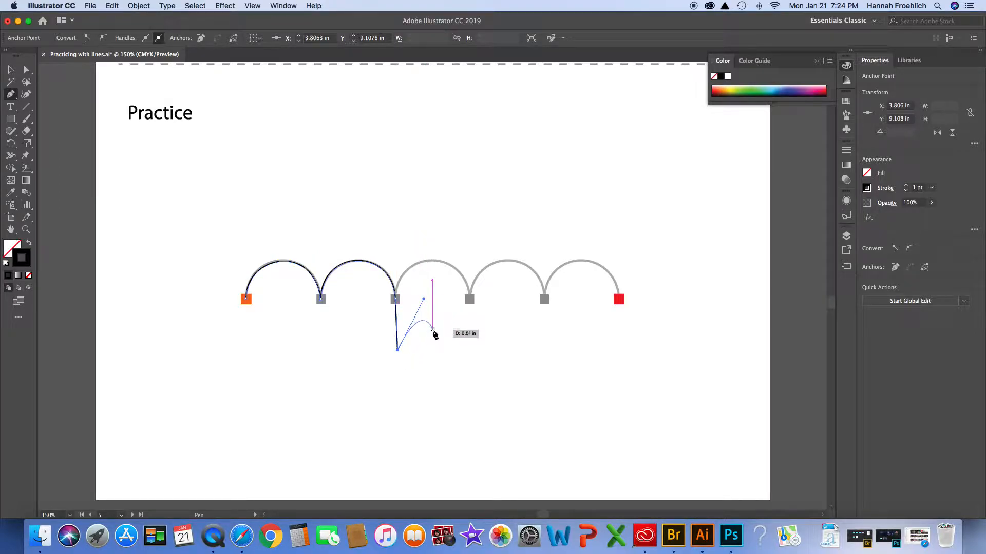
pyautogui.press('super+z')
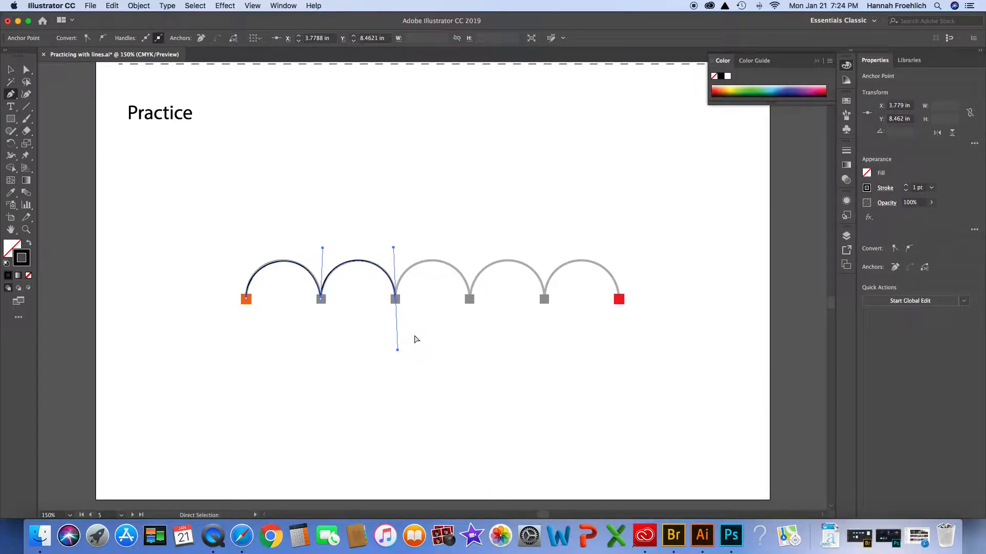
pyautogui.press('super+z')
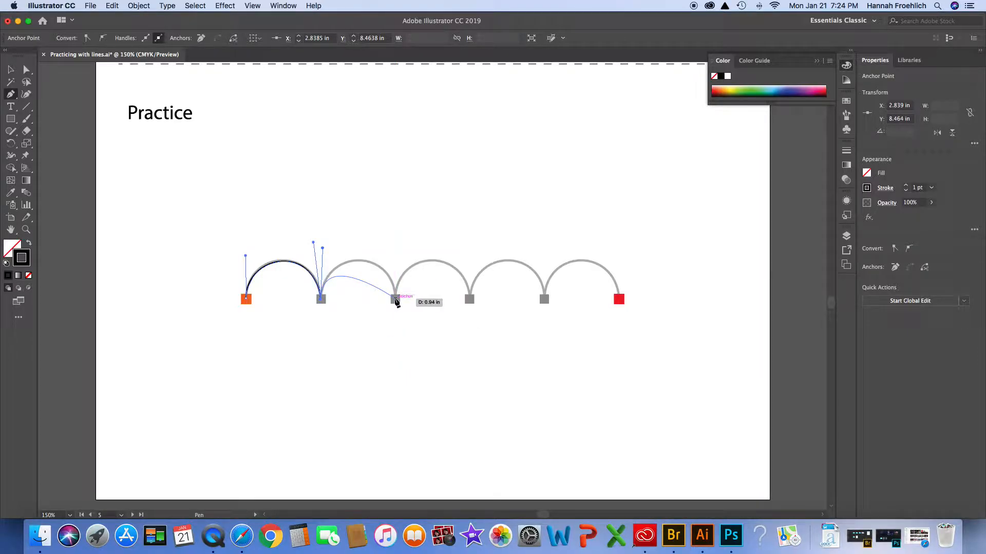
# - Add practice arch points at the third and fourth squares, pulling each handle down and redirecting its outgoing handle upward
pyautogui.moveTo(396, 301); pyautogui.dragTo(400, 250)
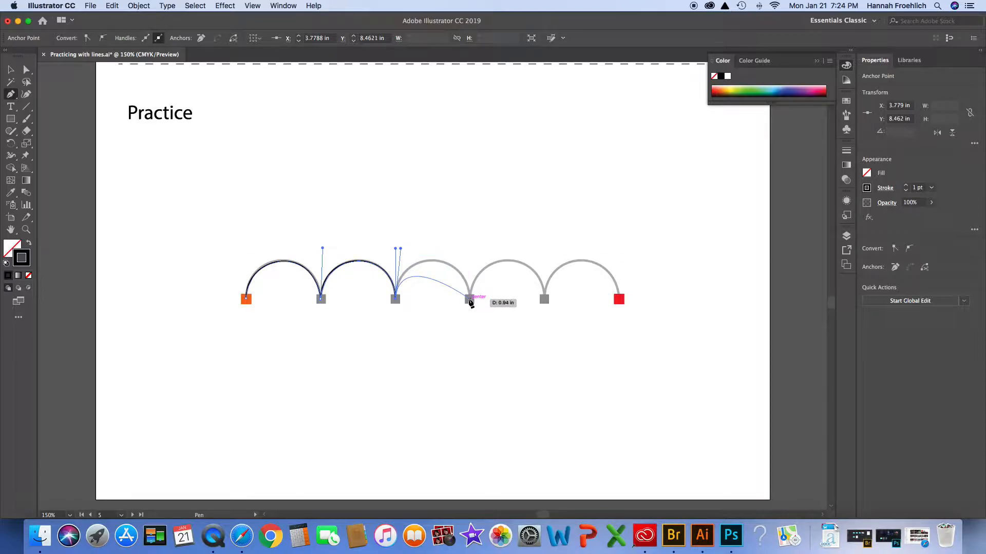
pyautogui.click(469, 300)
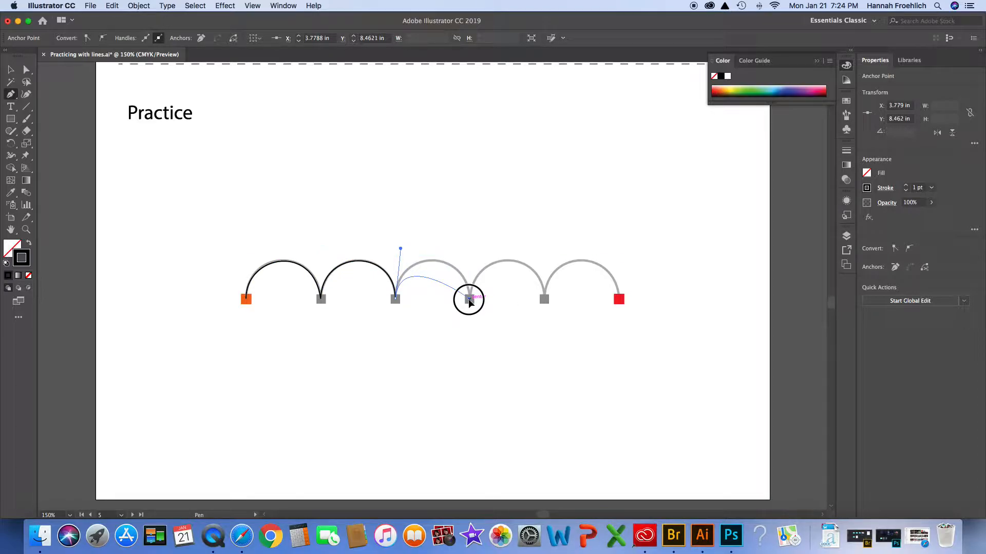
pyautogui.moveTo(469, 301); pyautogui.dragTo(473, 351)
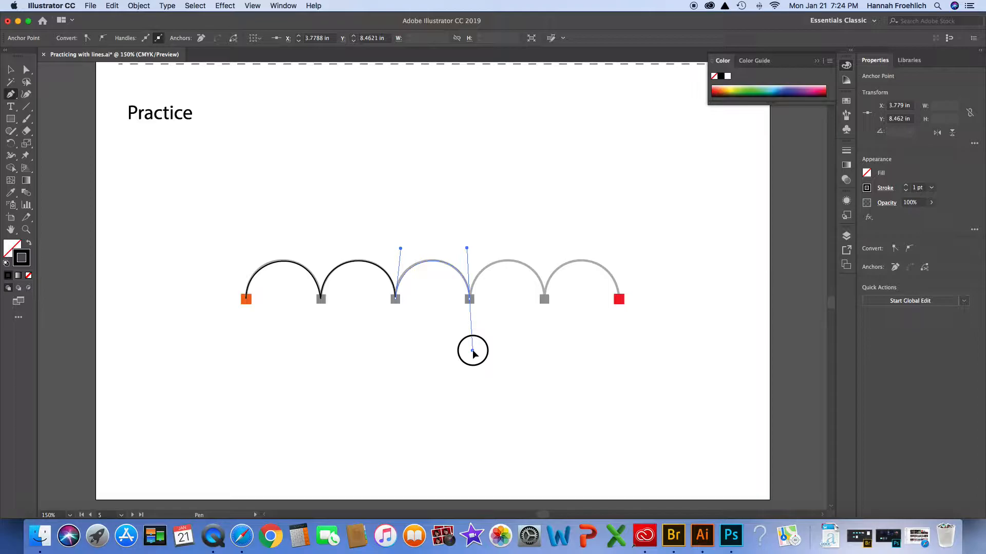
pyautogui.moveTo(473, 351); pyautogui.dragTo(473, 250)
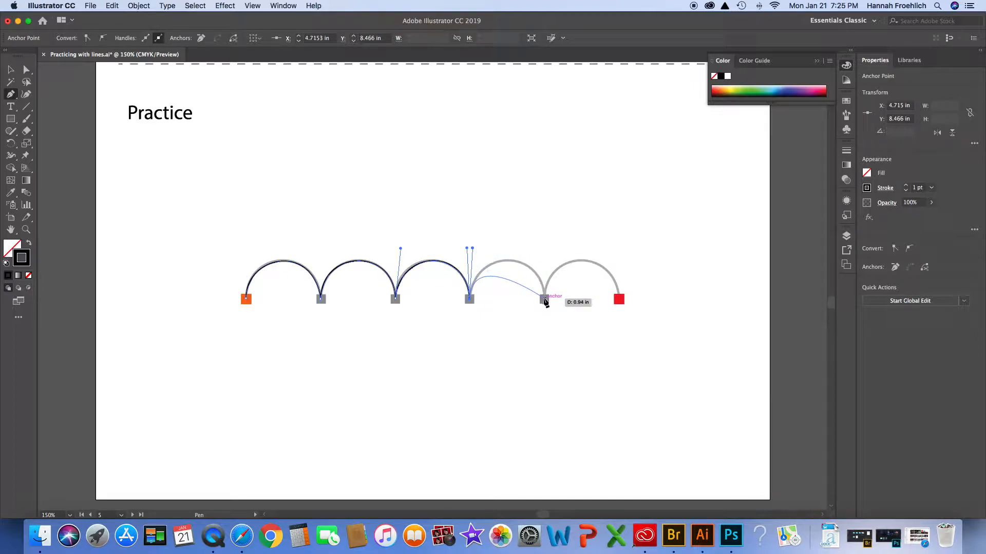
# - Complete the practice arches with a corner point at the fifth square and a downward-handled point at the red end square, and deselect the path
pyautogui.moveTo(545, 300); pyautogui.dragTo(548, 252)
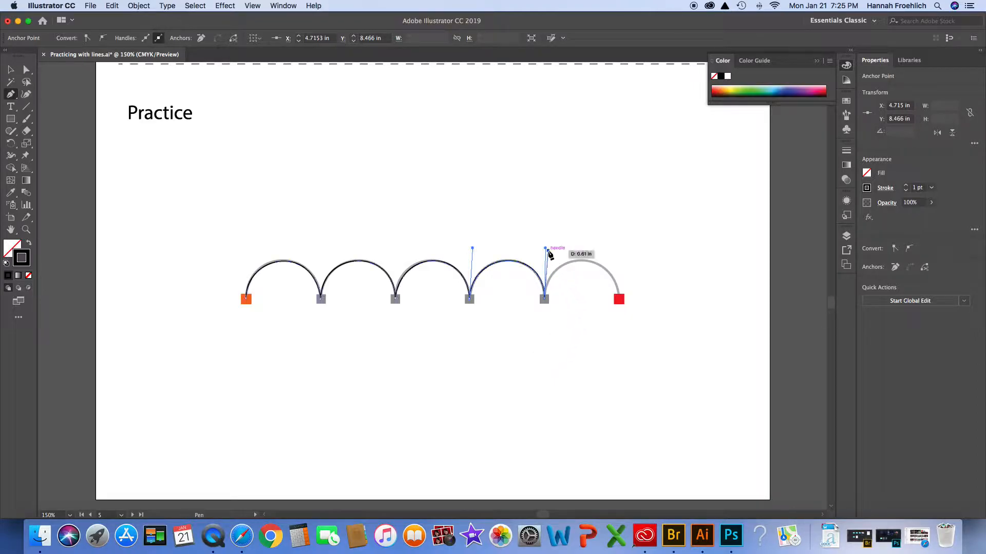
pyautogui.moveTo(620, 300); pyautogui.dragTo(625, 352)
pyautogui.press('v')
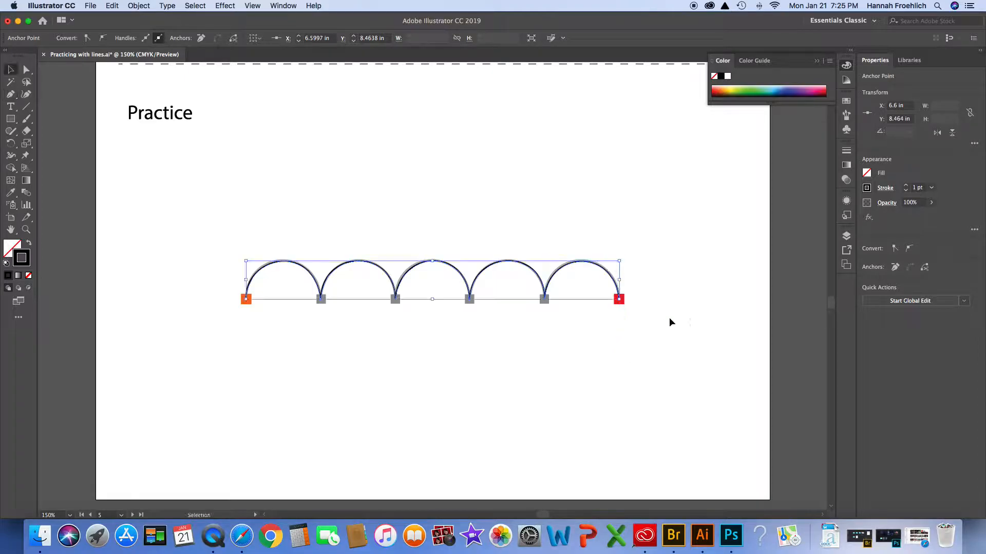
pyautogui.click(668, 318)
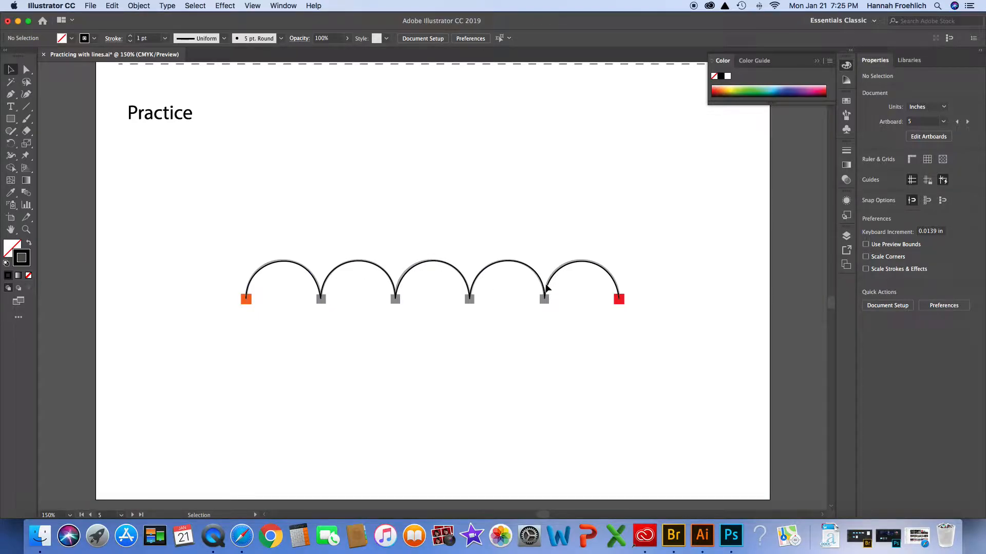
pyautogui.press('super+minus')
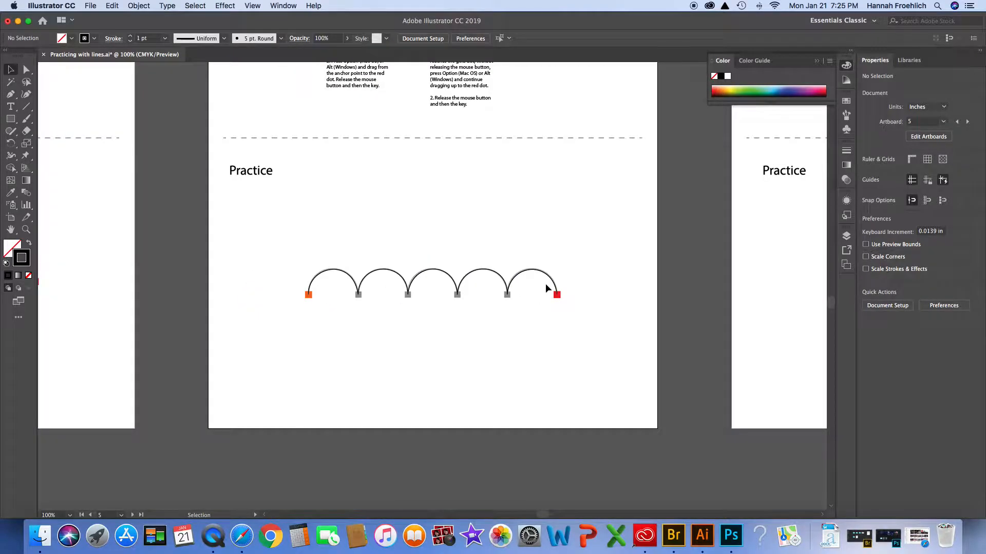
pyautogui.scroll(5, 497, 231)
pyautogui.scroll(4, 499, 231)
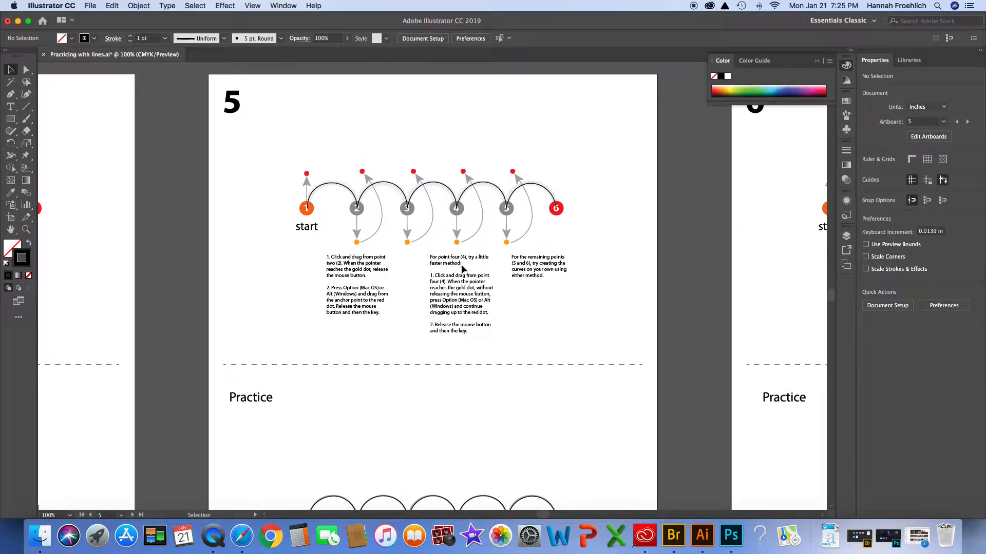
pyautogui.scroll(-1, 477, 252)
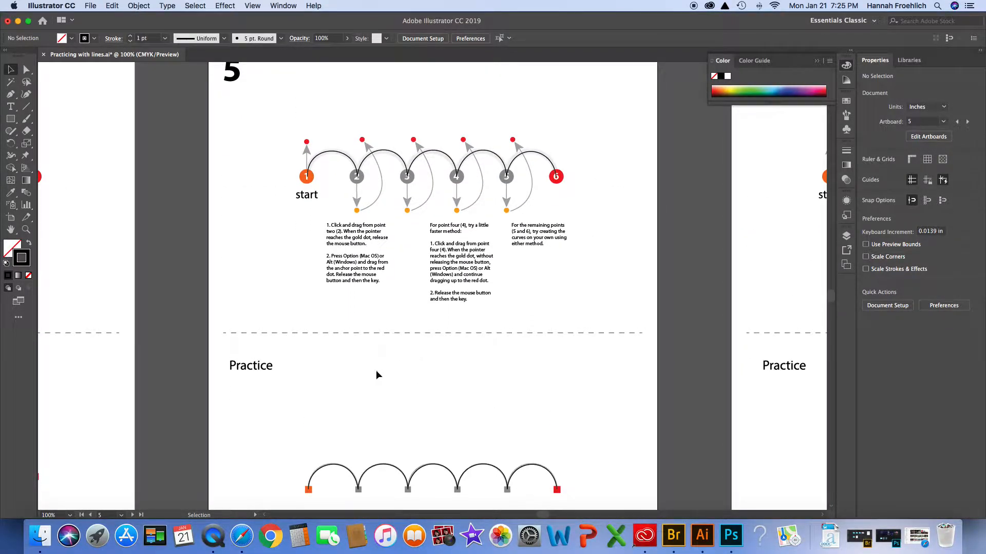
# - On artboard 6, start tracing the numbered path with the Pen tool, pulling point 1's handle up to its red dot and point 2's handle downward
pyautogui.scroll(1, 292, 411)
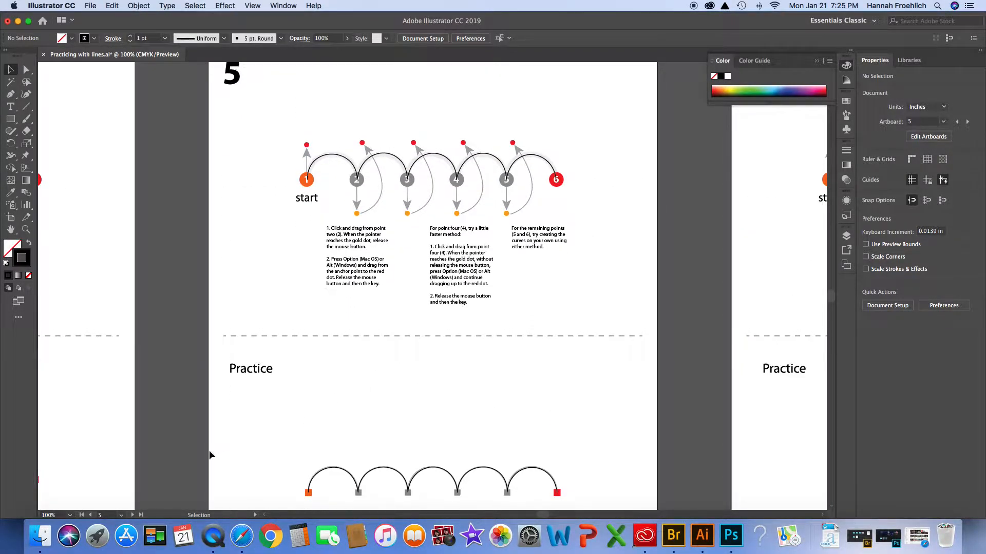
pyautogui.click(133, 516)
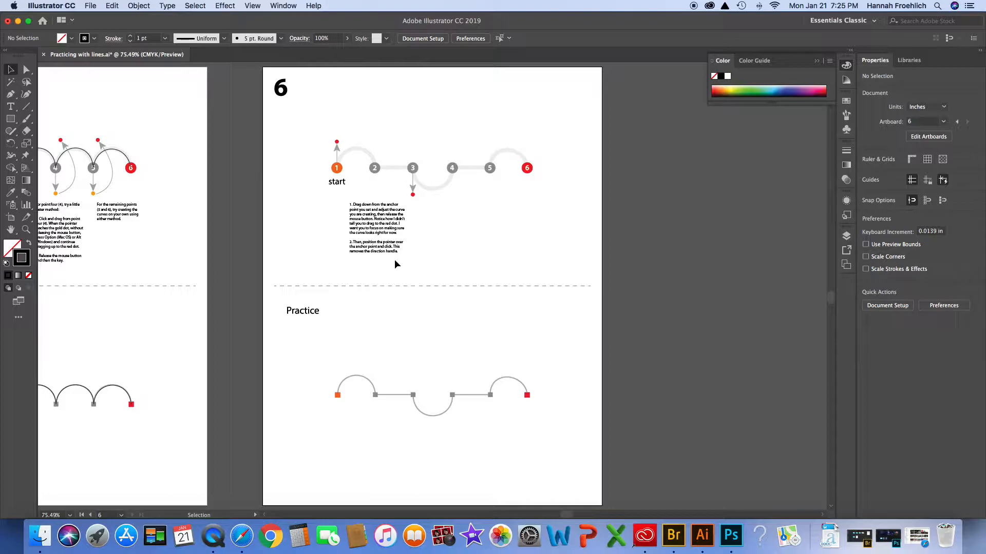
pyautogui.scroll(5, 394, 260)
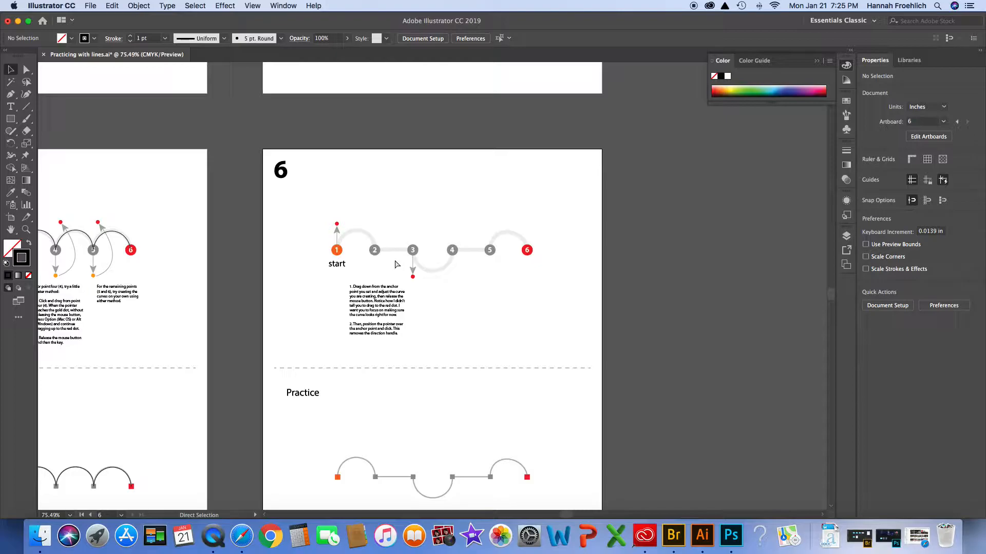
pyautogui.press('super+1')
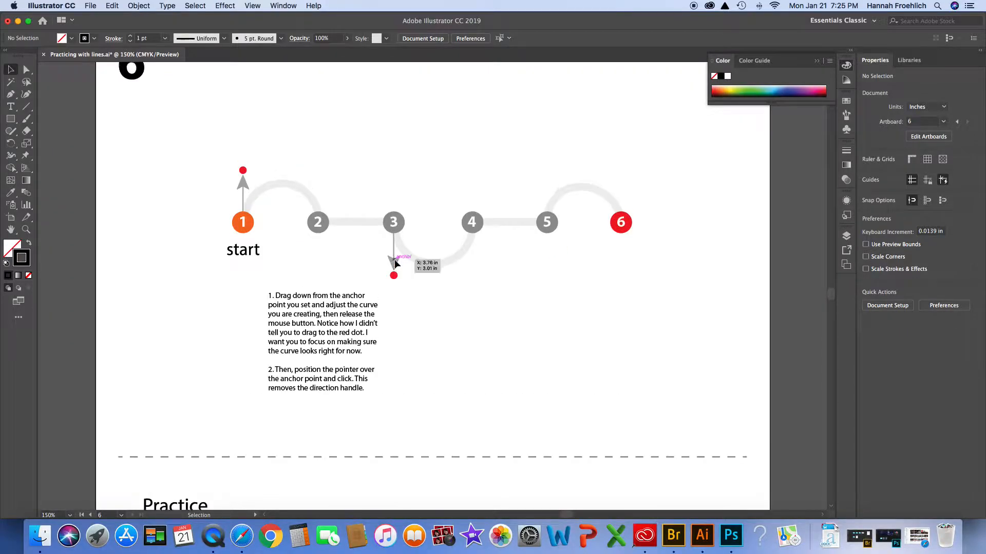
pyautogui.scroll(2, 395, 265)
pyautogui.scroll(1, 396, 263)
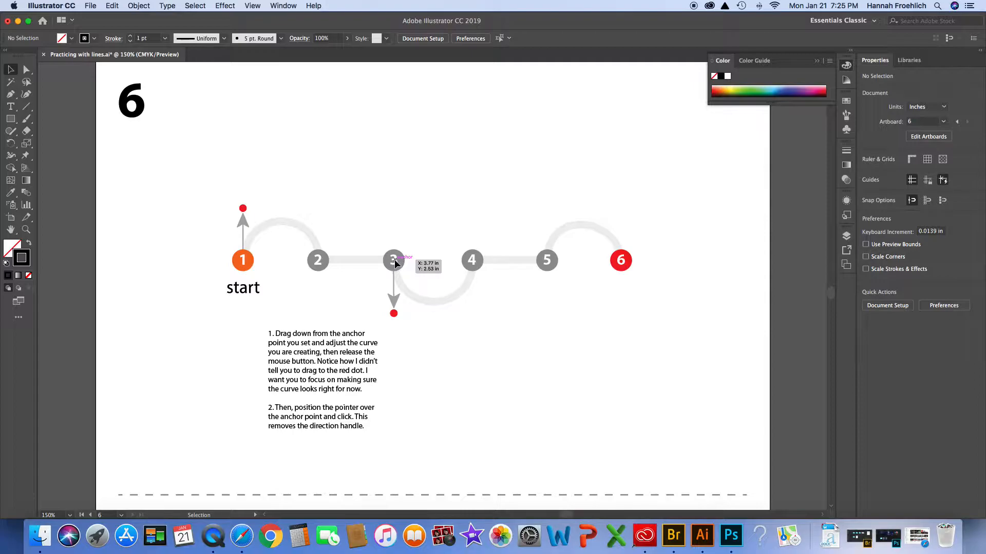
pyautogui.scroll(2, 370, 258)
pyautogui.scroll(-1, 325, 239)
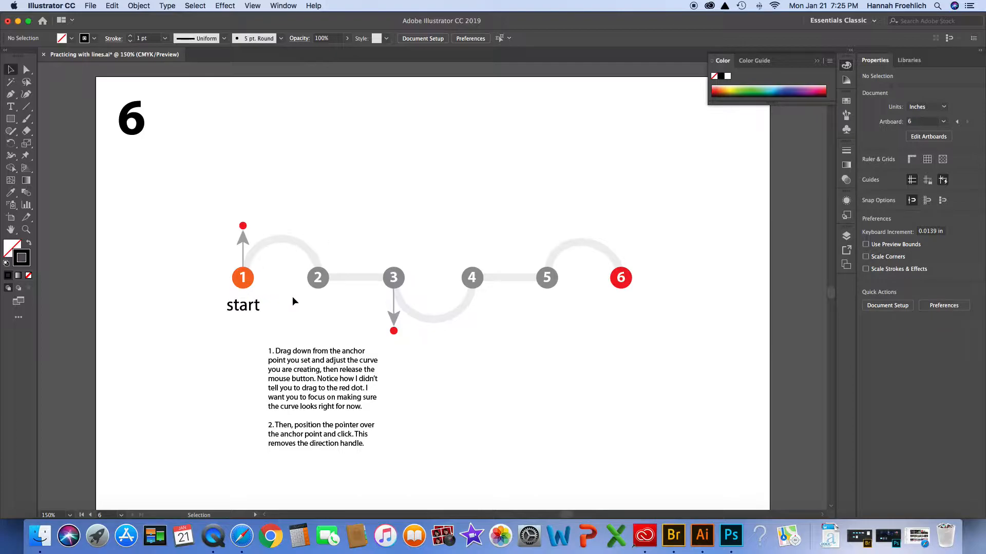
pyautogui.press('p')
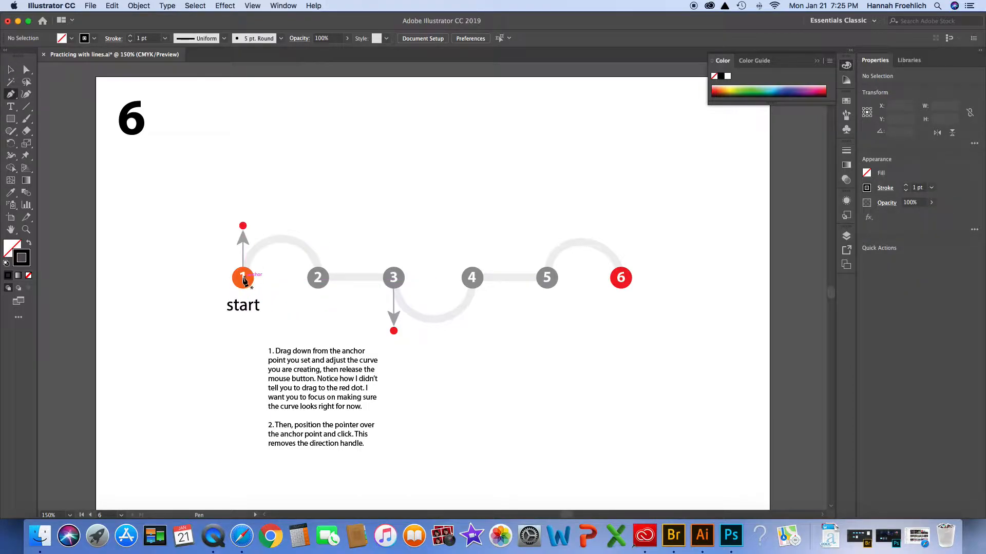
pyautogui.moveTo(243, 278); pyautogui.dragTo(242, 226)
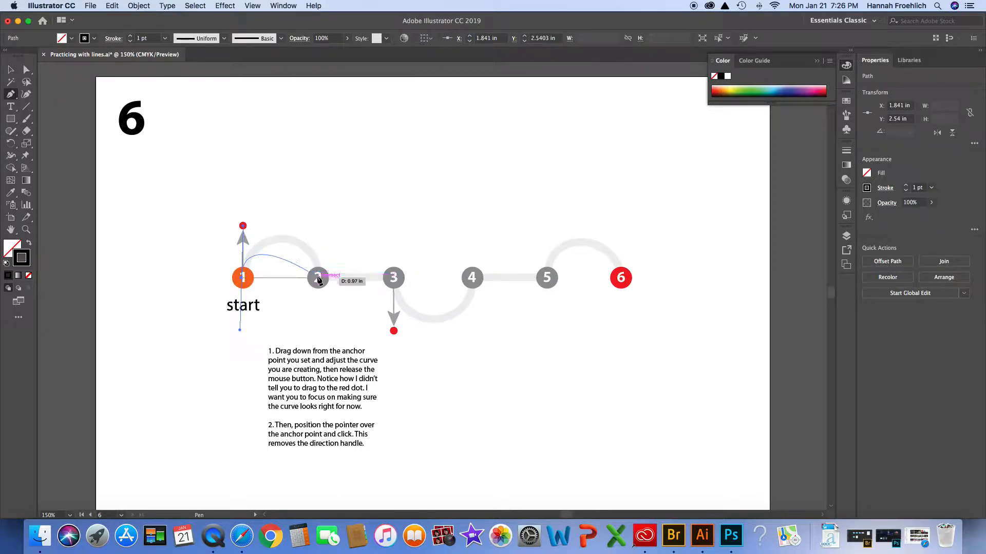
pyautogui.moveTo(319, 279); pyautogui.dragTo(318, 328)
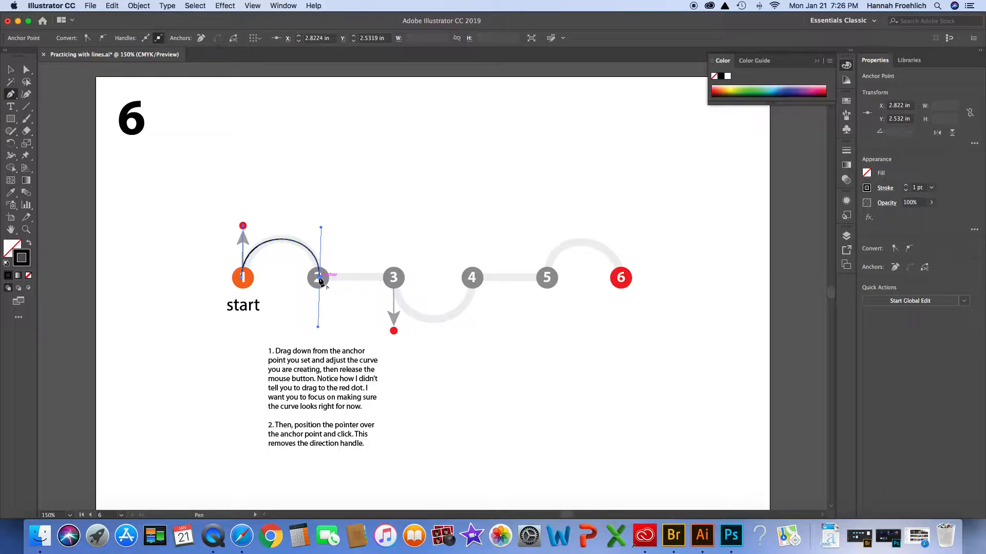
# - Add a straight segment to point 3, pull its handle down to the red dot, and curve into point 4 with an upward handle
pyautogui.click(394, 279)
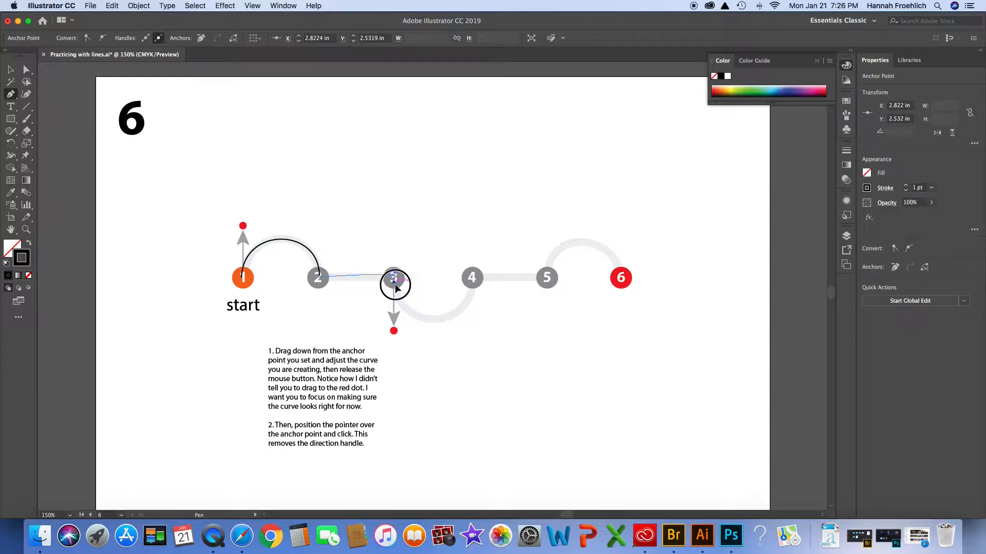
pyautogui.moveTo(394, 280); pyautogui.dragTo(394, 332)
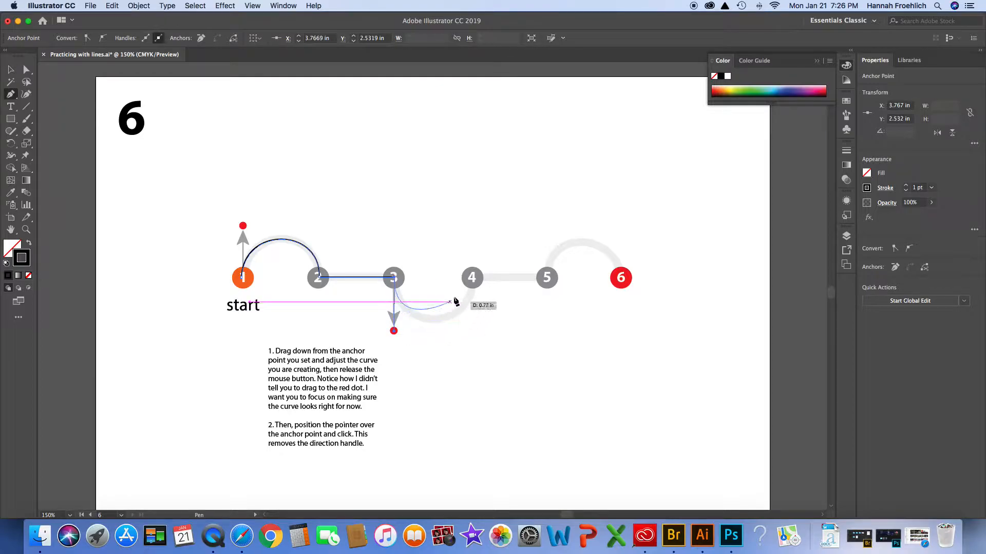
pyautogui.moveTo(472, 277); pyautogui.dragTo(474, 221)
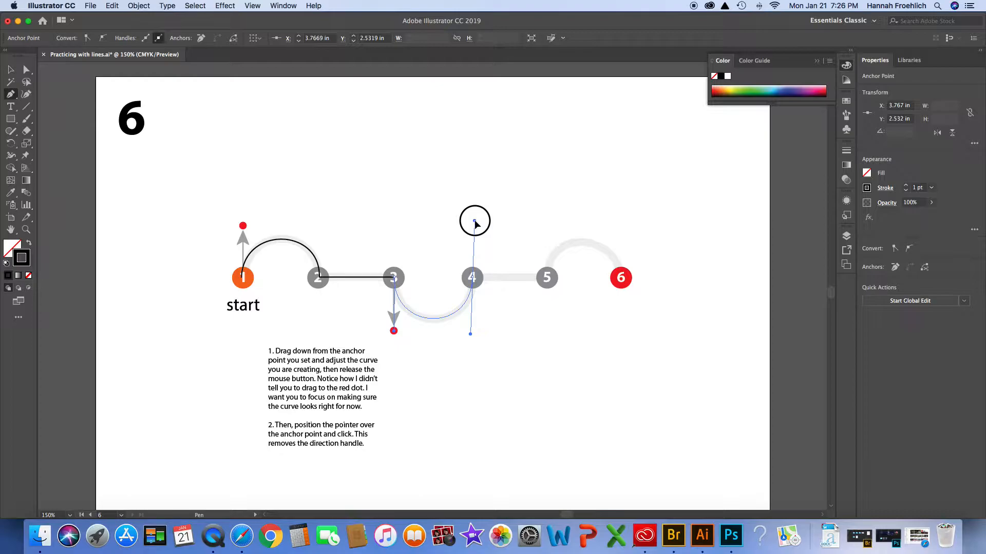
pyautogui.moveTo(474, 221); pyautogui.dragTo(474, 220)
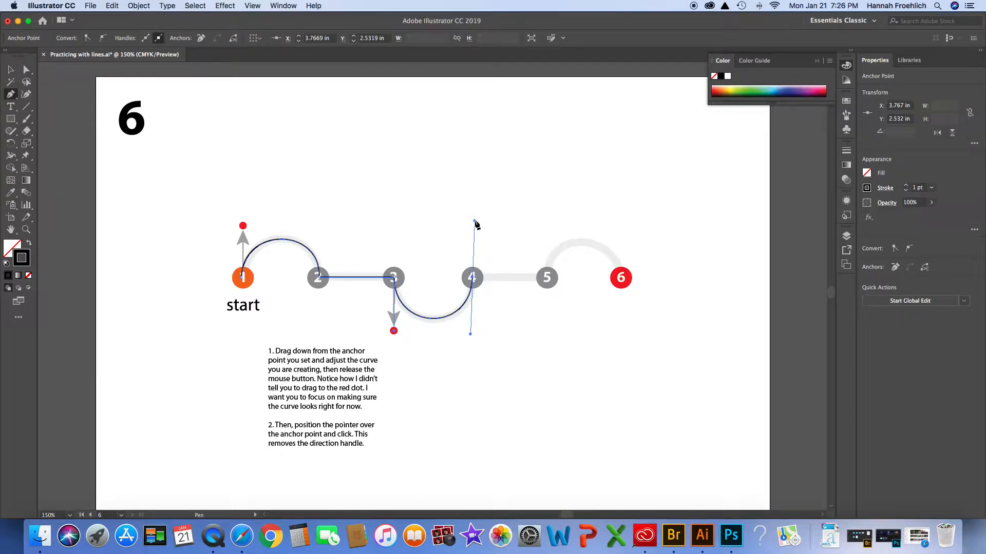
# - Remove point 4's outgoing handle, add a straight segment to point 5, and pull a new handle upward from point 5
pyautogui.click(472, 278)
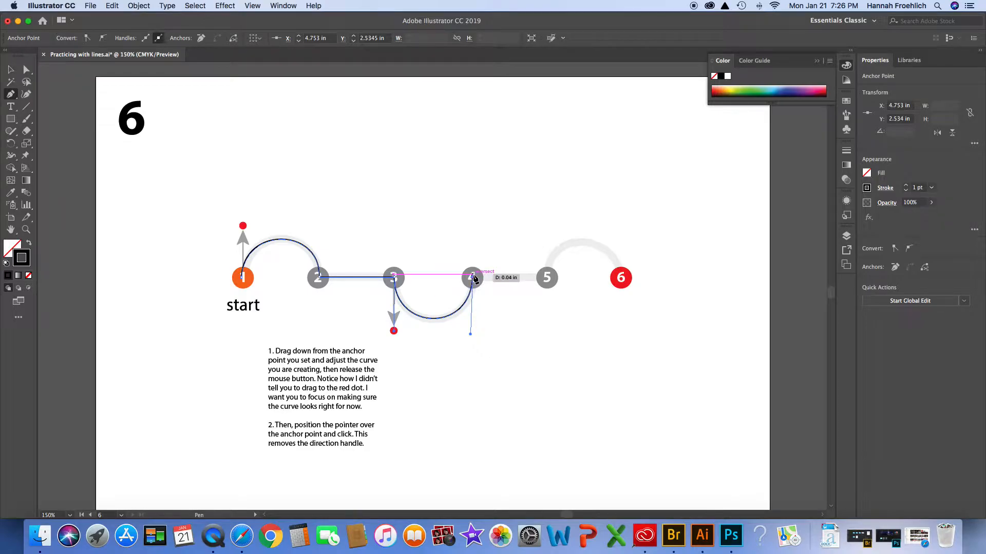
pyautogui.click(548, 279)
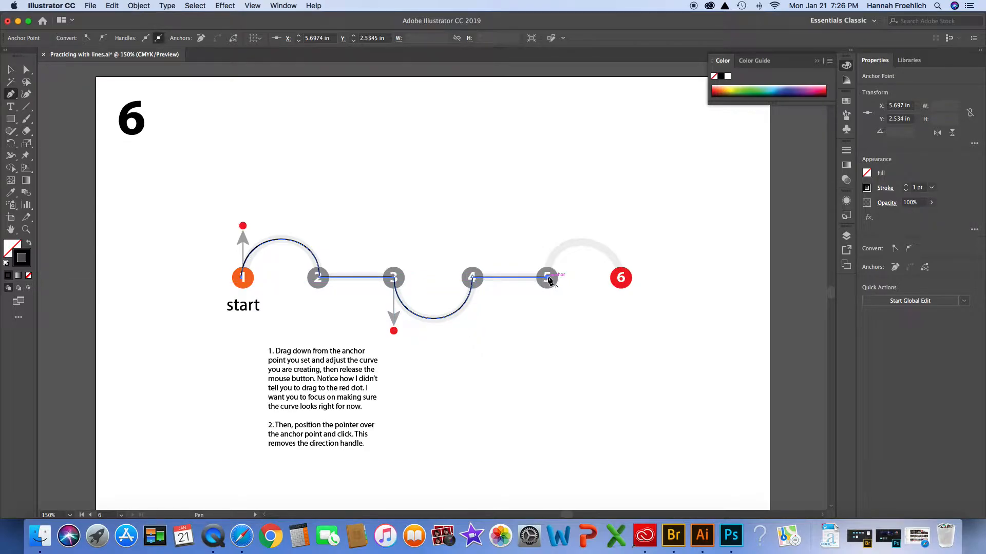
pyautogui.click(549, 279)
pyautogui.moveTo(547, 278); pyautogui.dragTo(547, 230)
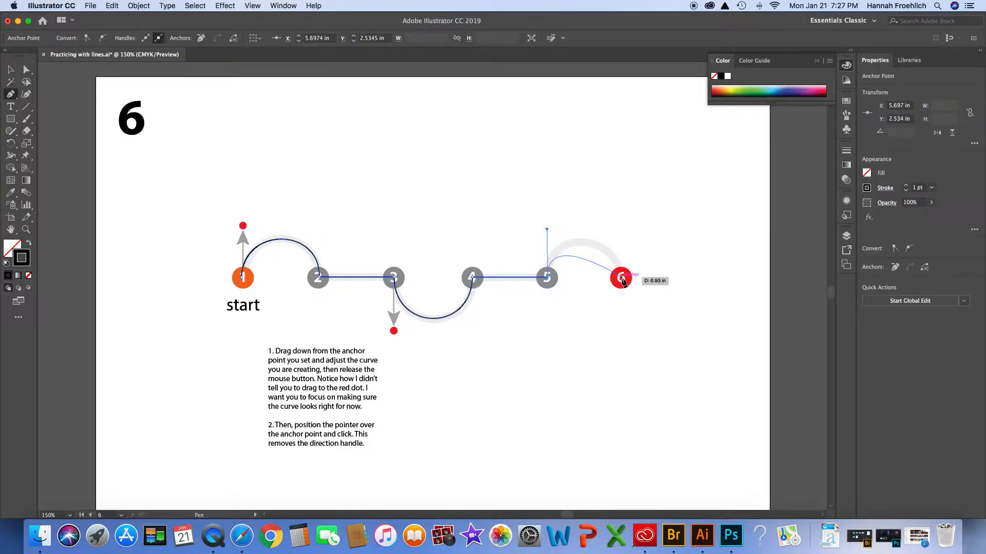
# - Complete the numbered path at point 6 with a downward handle to form the final arch, and deselect the path
pyautogui.moveTo(621, 277); pyautogui.dragTo(629, 325)
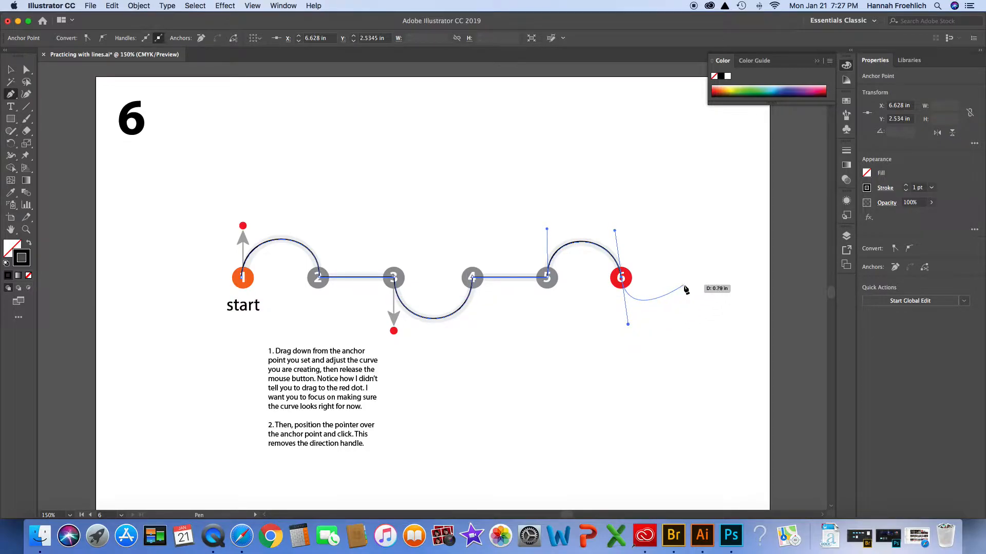
pyautogui.press('v')
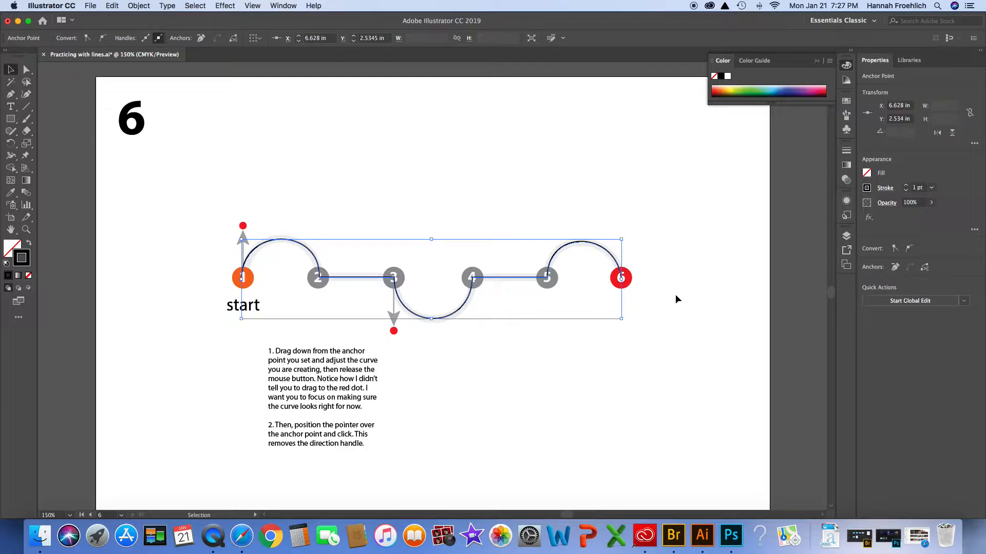
pyautogui.click(676, 294)
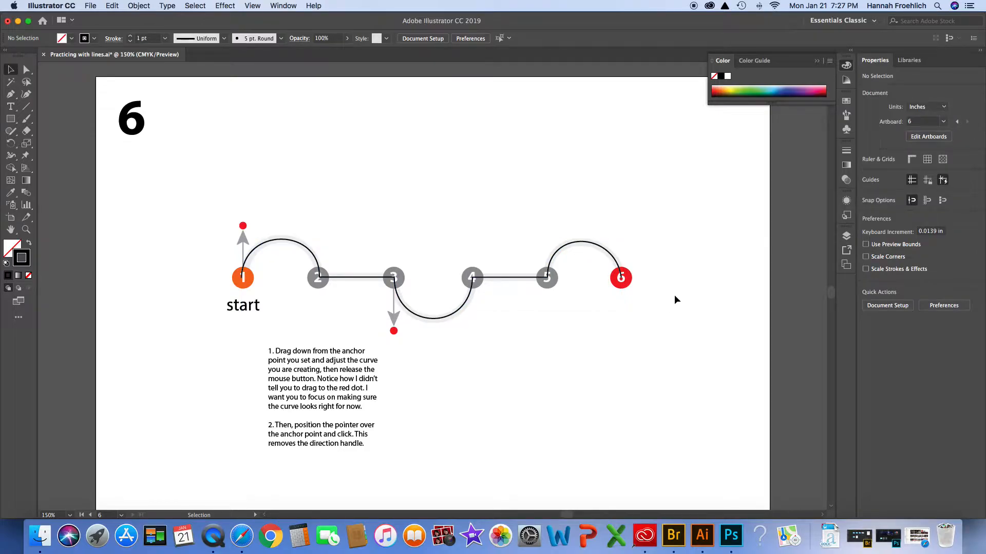
# - Draw artboard 6's first practice arch from the orange square to the second square, and remove the second square's outgoing handle
pyautogui.scroll(-10, 675, 298)
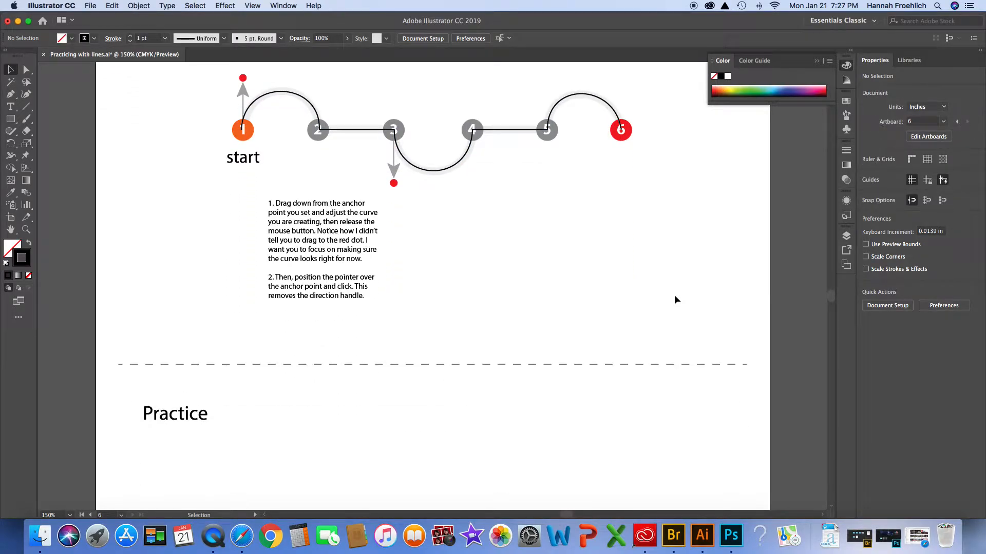
pyautogui.scroll(-3, 674, 297)
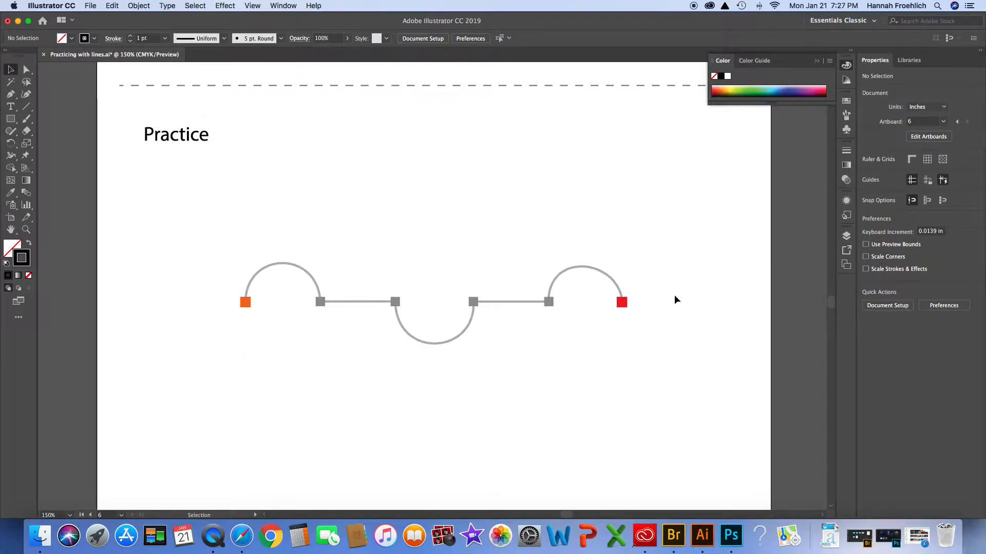
pyautogui.press('p')
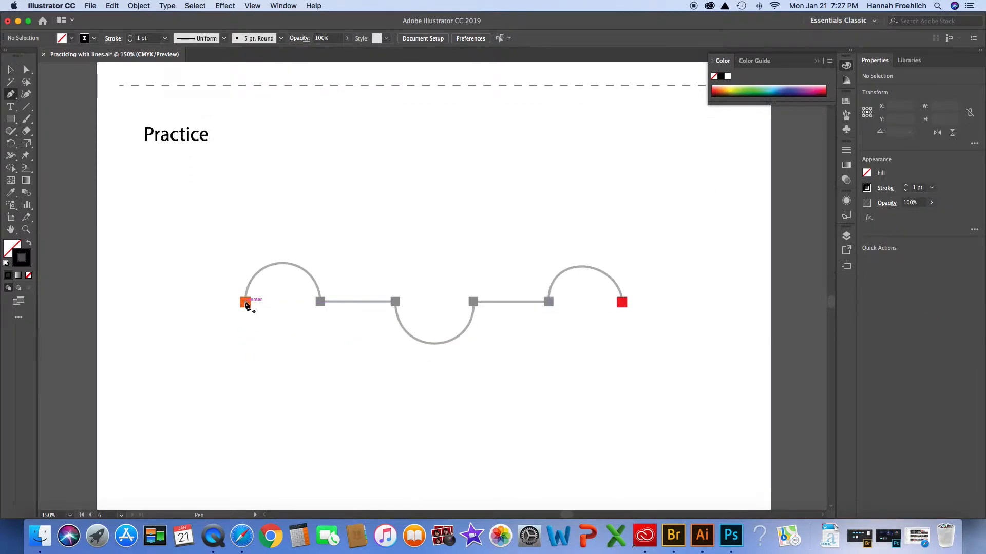
pyautogui.click(246, 303)
pyautogui.moveTo(245, 303); pyautogui.dragTo(245, 259)
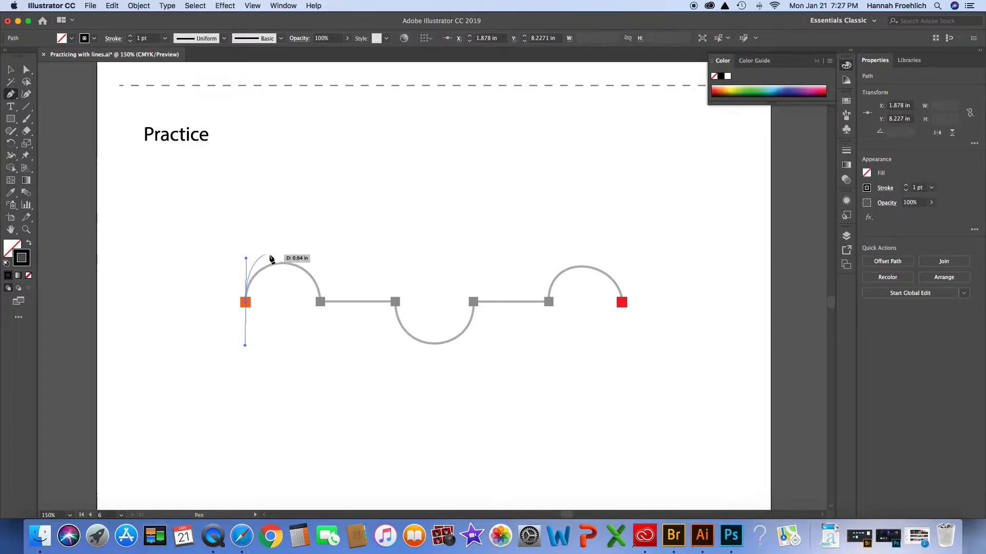
pyautogui.moveTo(320, 303); pyautogui.dragTo(329, 359)
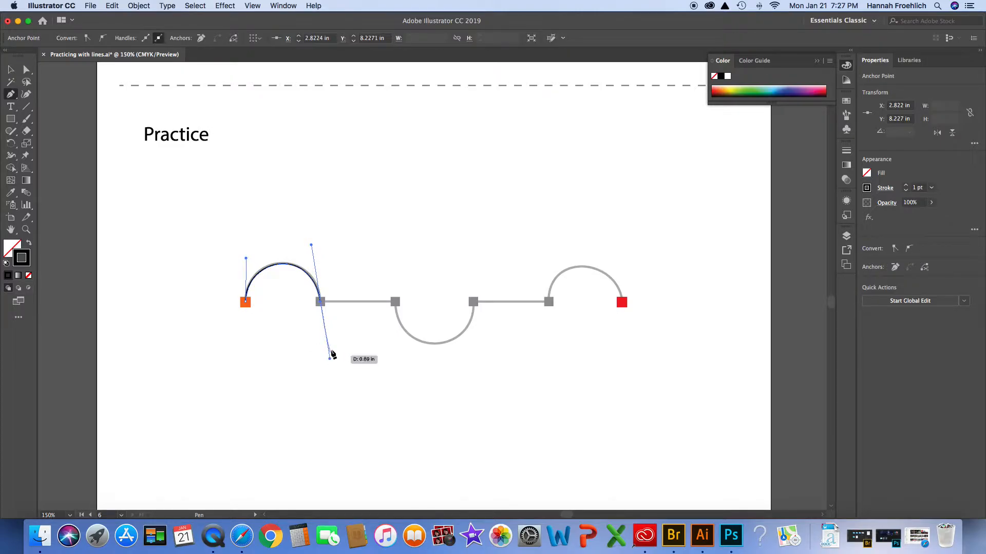
pyautogui.click(321, 302)
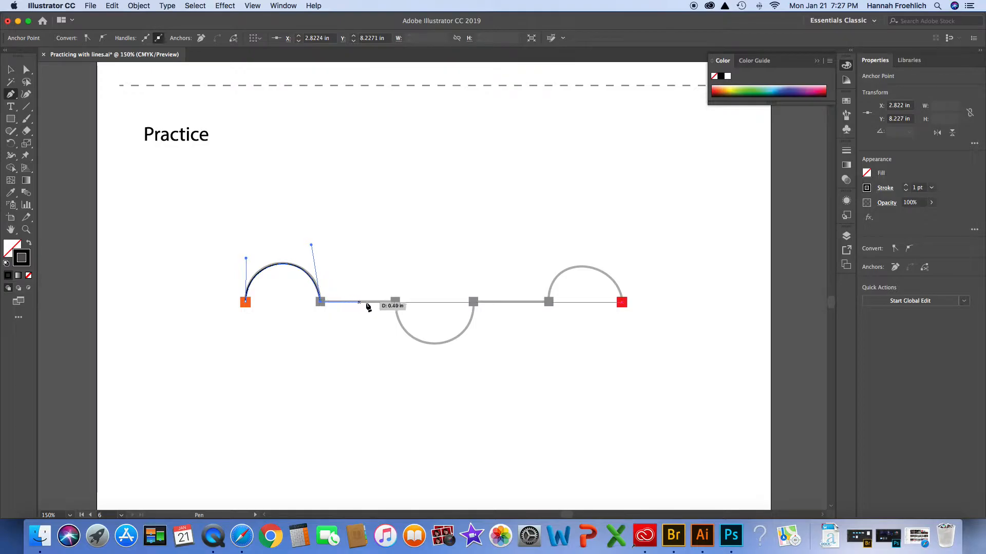
# - Add a straight practice segment to the third square, pull its handle downward, and curve into the fourth square with an upward handle
pyautogui.click(395, 302)
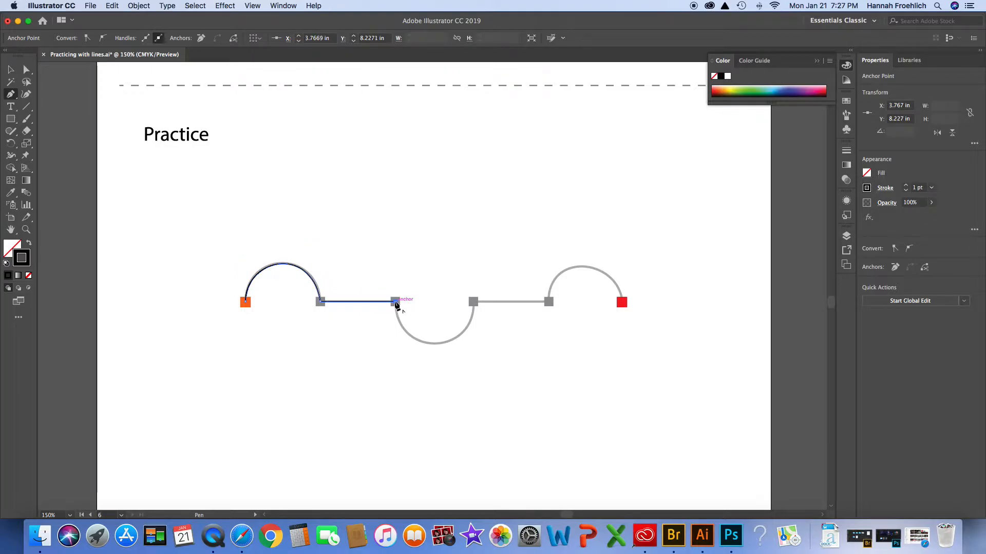
pyautogui.click(395, 303)
pyautogui.moveTo(395, 304); pyautogui.dragTo(396, 345)
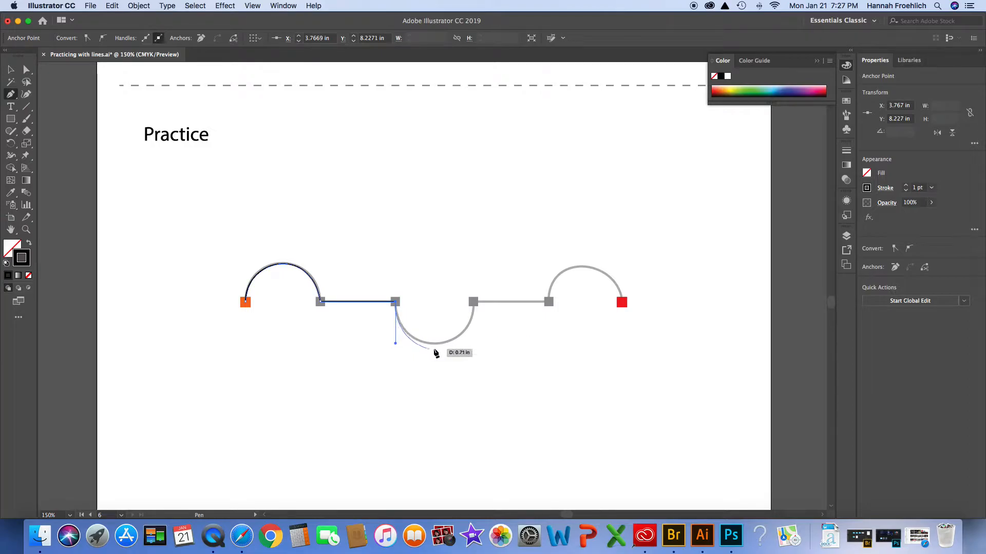
pyautogui.click(474, 304)
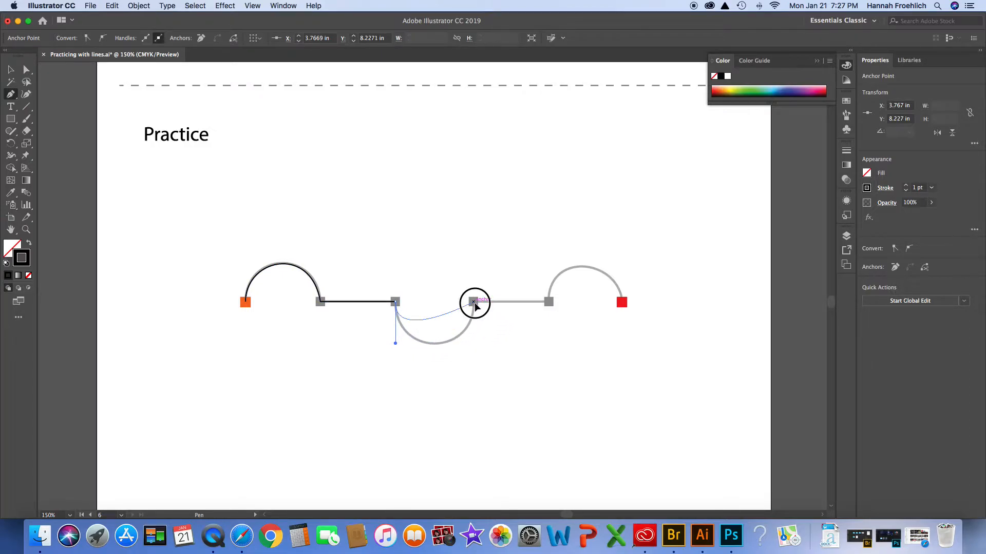
pyautogui.moveTo(475, 304); pyautogui.dragTo(486, 236)
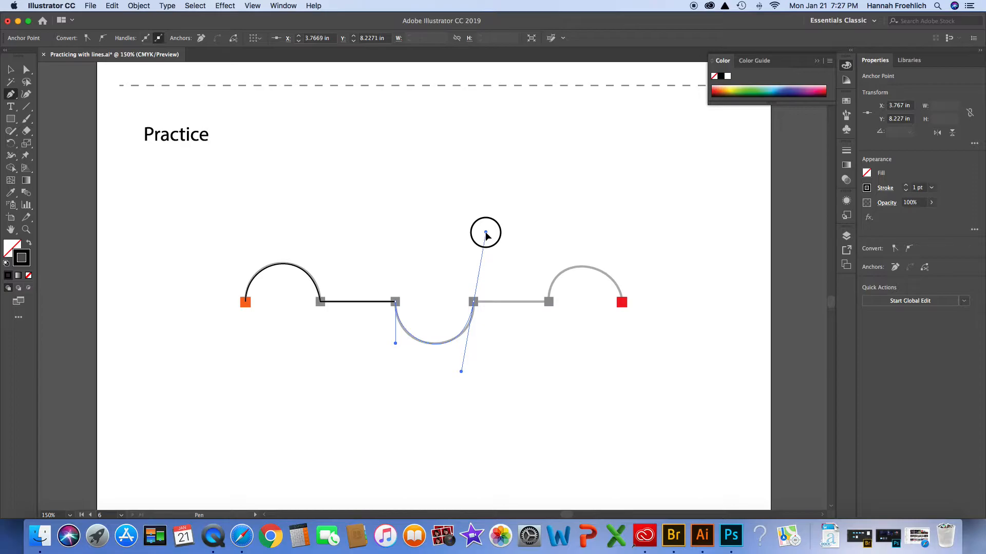
pyautogui.moveTo(487, 236); pyautogui.dragTo(485, 236)
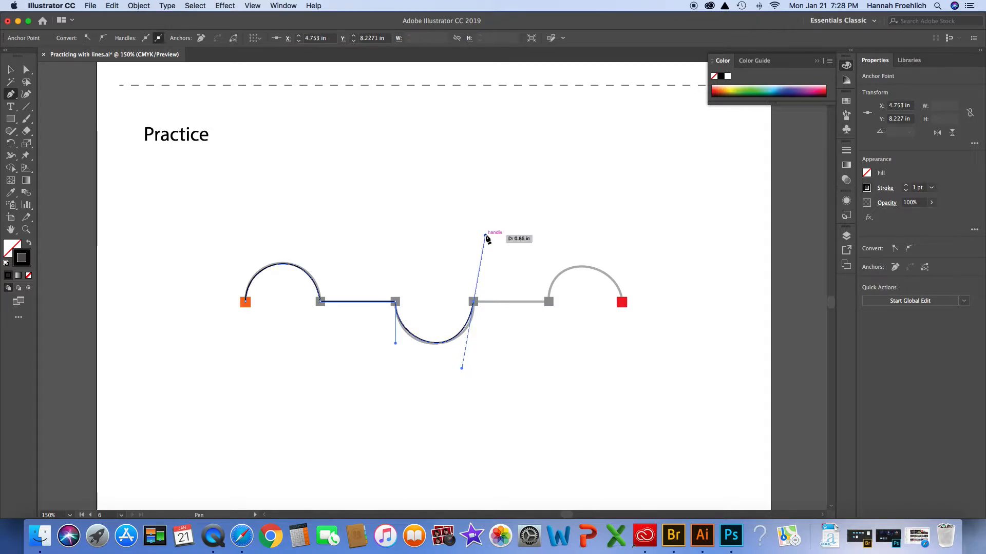
# - Remove the fourth square's outgoing handle, add a straight segment to the fifth square, and pull a new handle upward from it
pyautogui.click(473, 302)
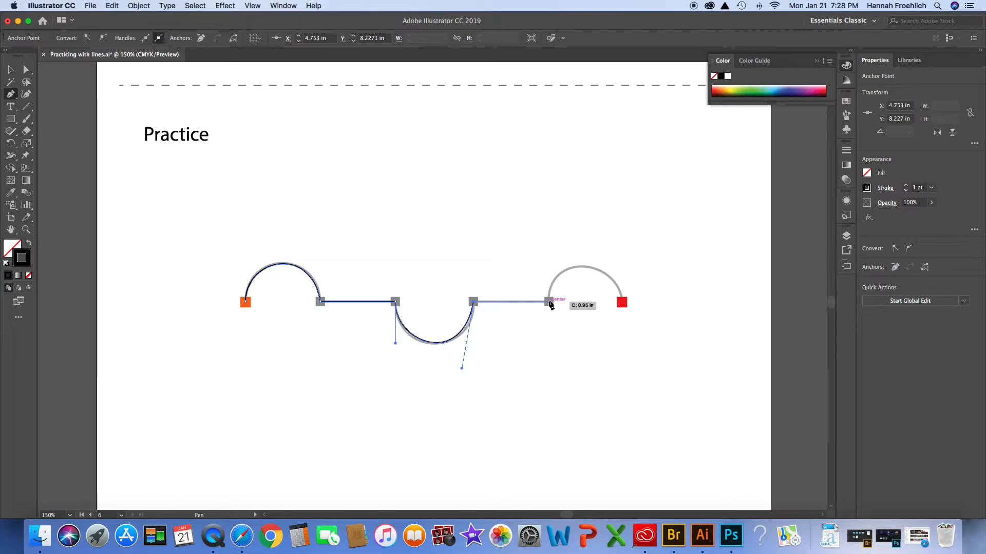
pyautogui.click(549, 303)
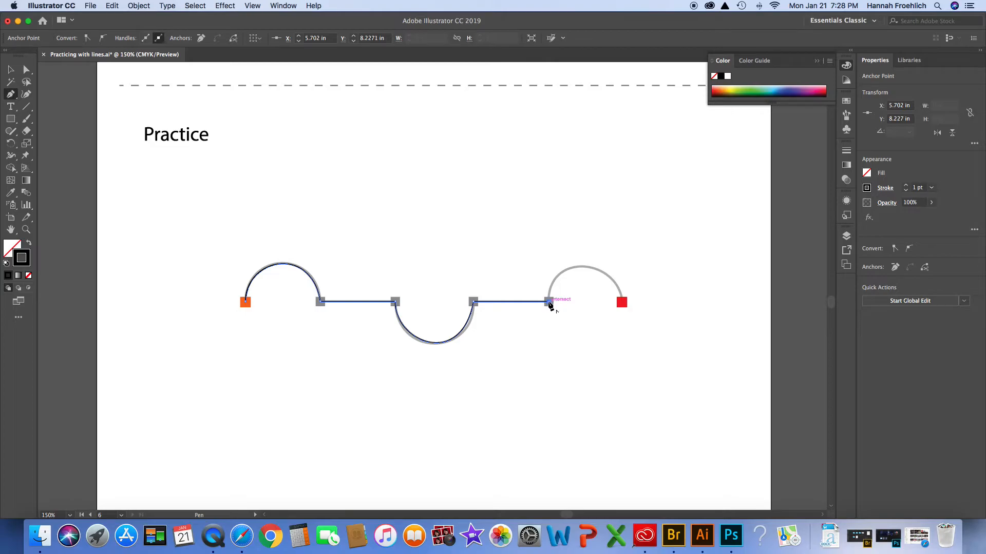
pyautogui.moveTo(549, 302); pyautogui.dragTo(550, 265)
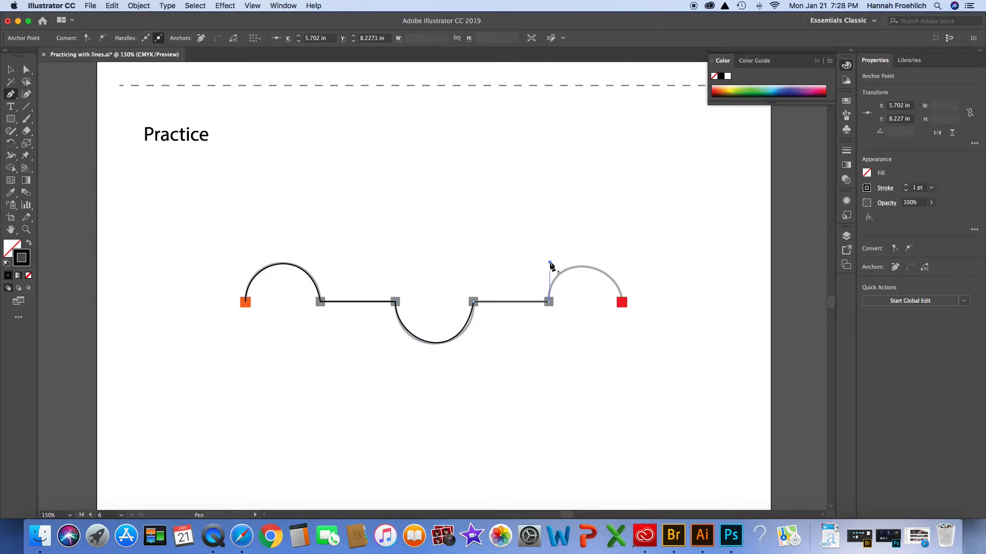
# - Complete the practice path at the red end square with a downward-handled point matching the last arch, and deselect the path
pyautogui.click(622, 304)
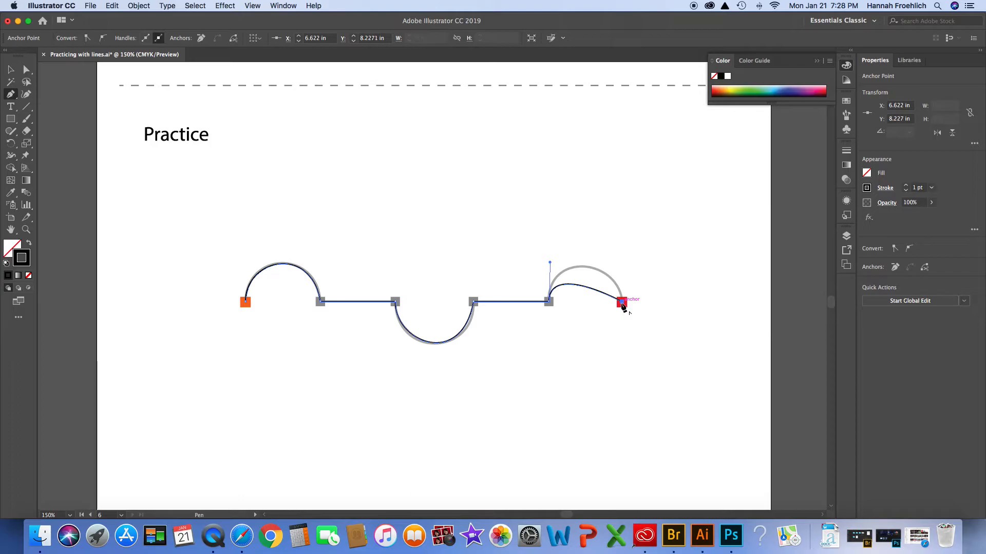
pyautogui.press('super+z')
pyautogui.moveTo(621, 304); pyautogui.dragTo(636, 356)
pyautogui.press('v')
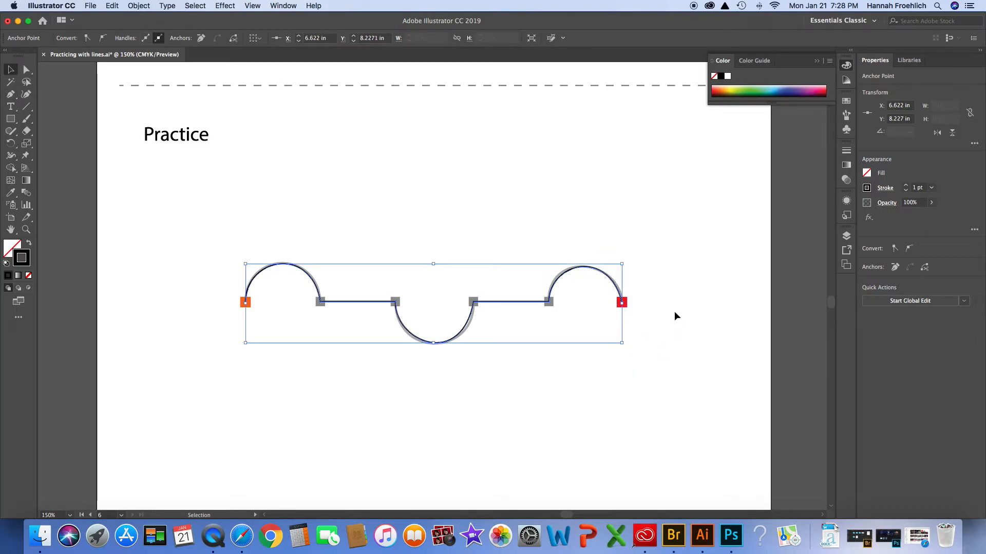
pyautogui.click(674, 313)
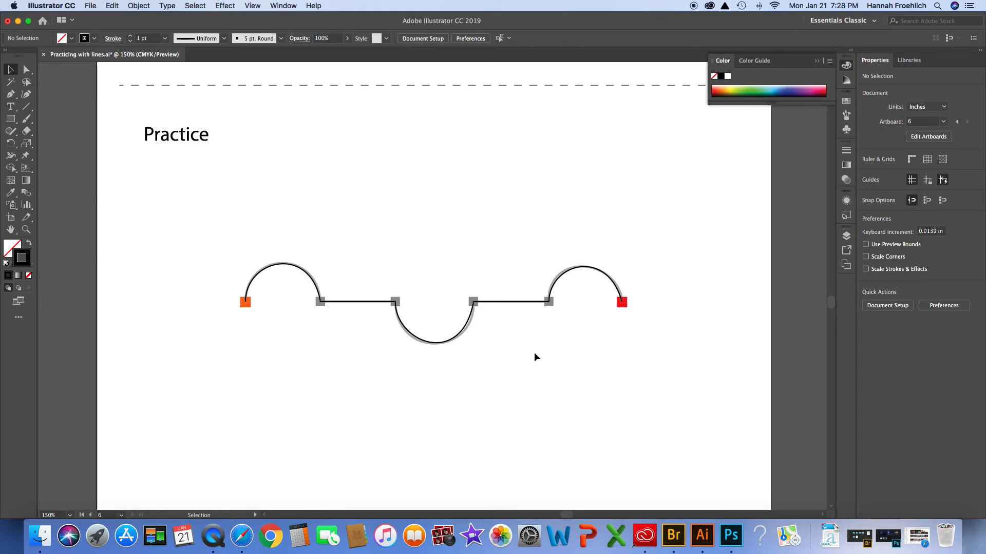
# - Review the traced templates and practice shapes across the artboards
pyautogui.press('super+minus')
pyautogui.press('super+minus')
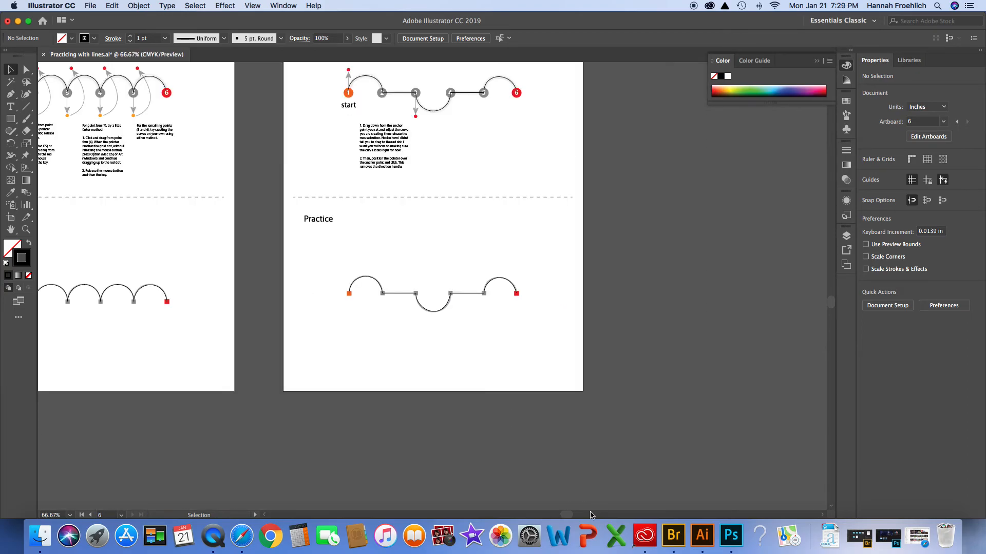
pyautogui.moveTo(567, 515); pyautogui.dragTo(534, 515)
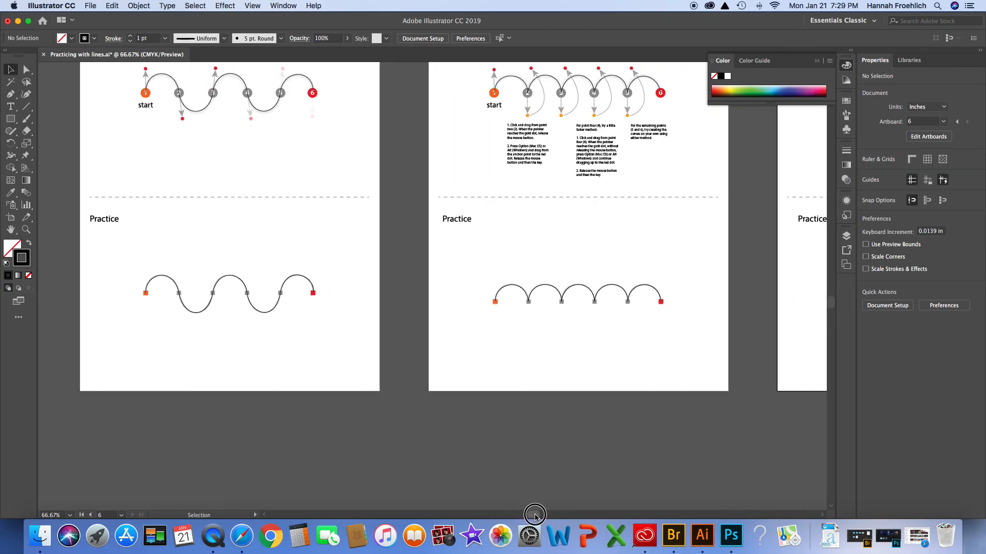
pyautogui.press('super+minus')
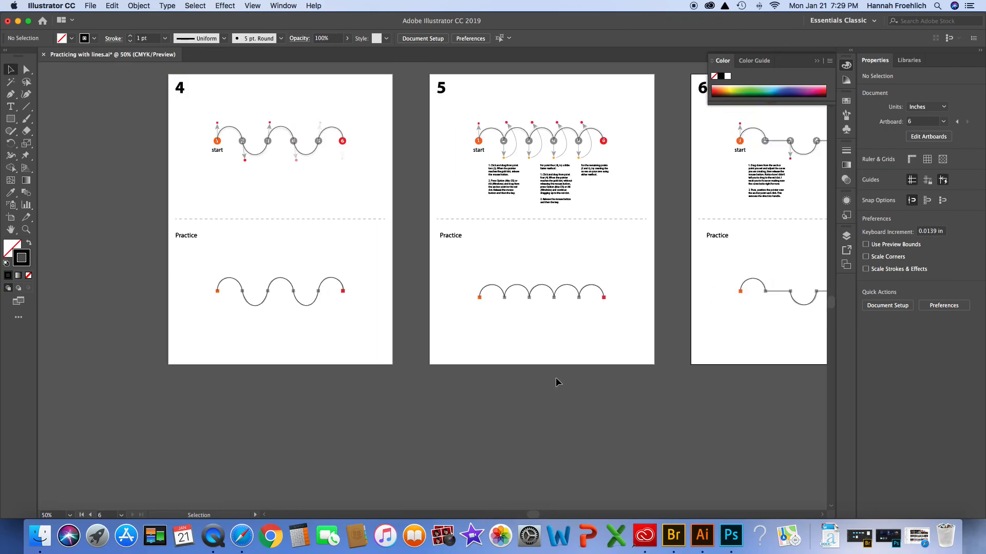
pyautogui.scroll(10, 534, 359)
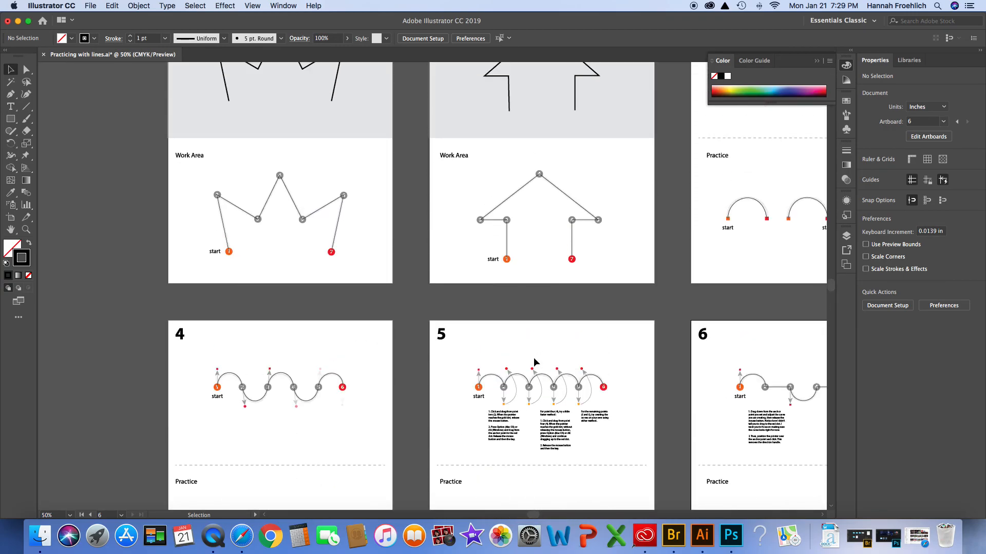